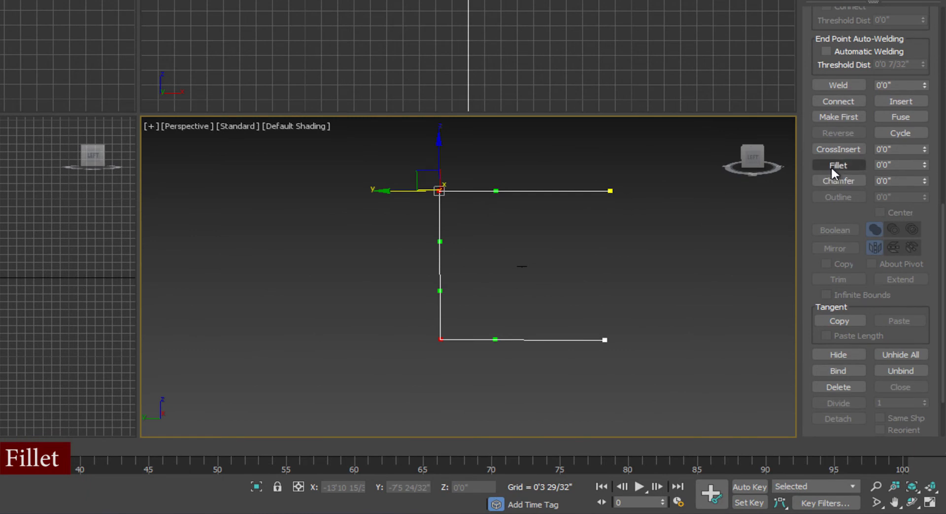
# Fillet the spline's two corner vertices by about 0'8 15/32" and outline the whole spline into a closed C-shaped profile.
pyautogui.moveTo(439, 191); pyautogui.dragTo(438, 187)
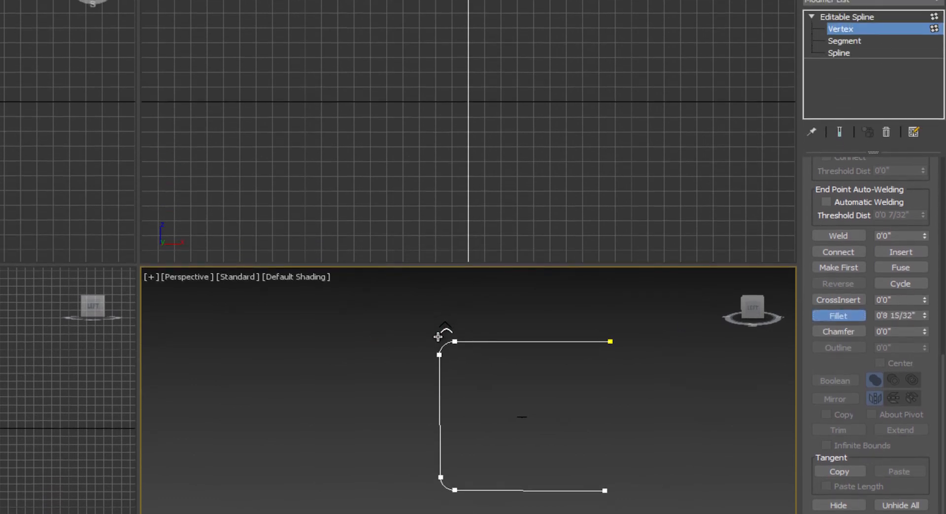
pyautogui.moveTo(438, 337); pyautogui.dragTo(439, 336)
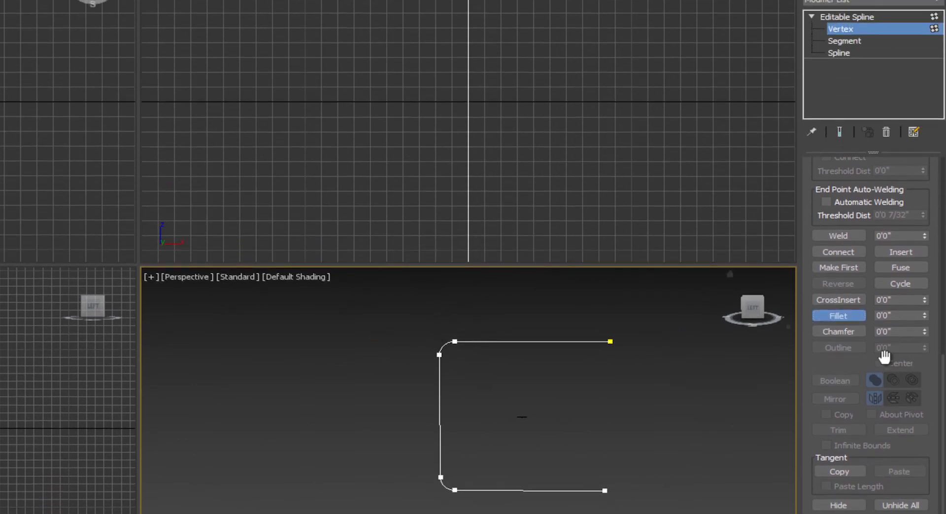
pyautogui.click(839, 53)
pyautogui.click(838, 453)
pyautogui.click(550, 342)
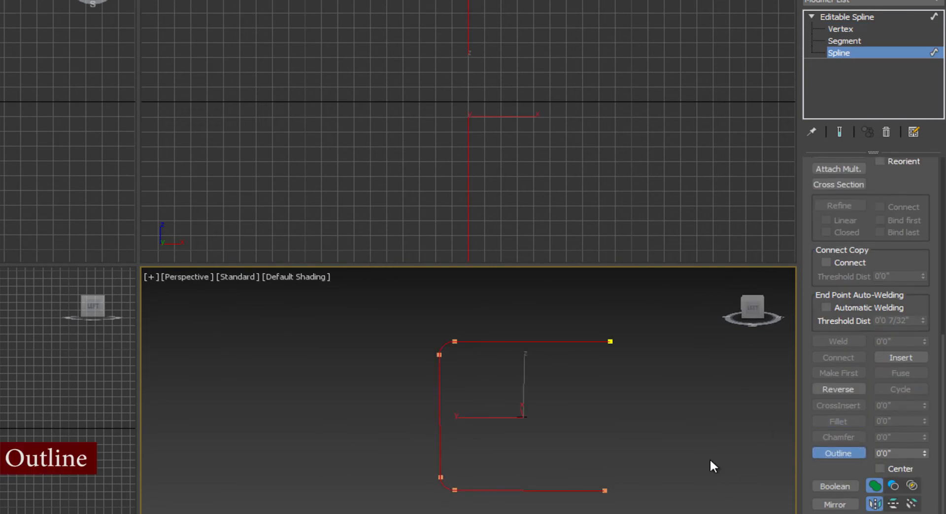
pyautogui.moveTo(1, 375); pyautogui.dragTo(1, 391)
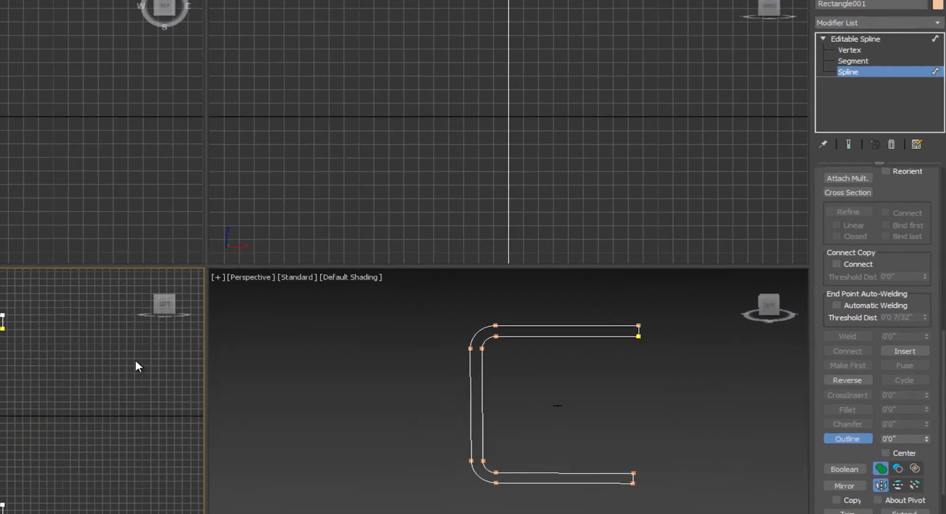
pyautogui.click(846, 17)
pyautogui.click(635, 470)
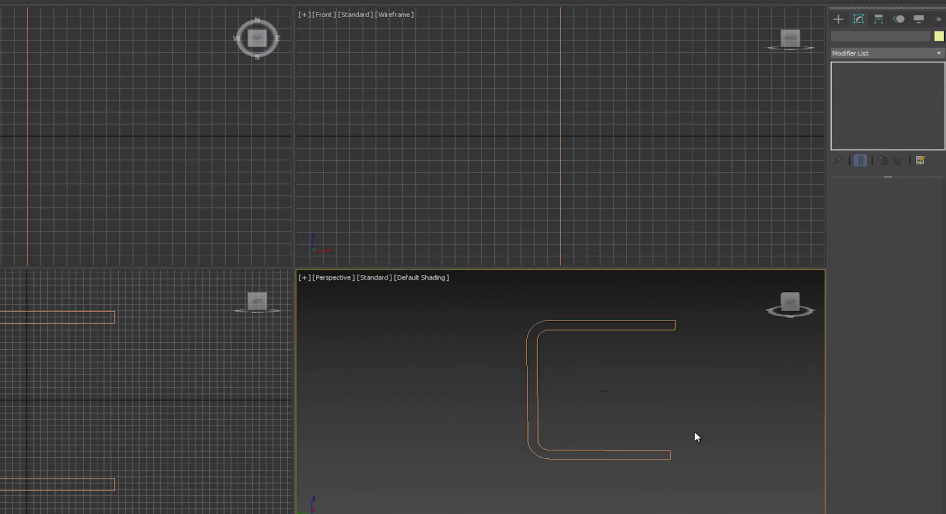
# Extrude the C-shaped profile by 50 cm with an Extrude modifier.
pyautogui.keyDown('alt'); pyautogui.moveTo(694, 431); pyautogui.dragTo(628, 393, button='middle'); pyautogui.keyUp('alt')
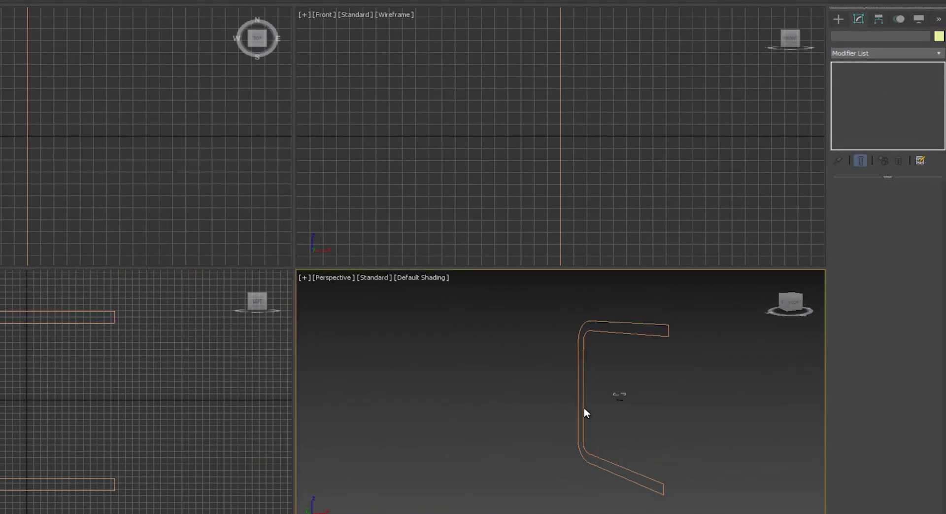
pyautogui.click(582, 397)
pyautogui.hotkey('alt', 'w')
pyautogui.scroll(-4, 430, 356)
pyautogui.keyDown('alt'); pyautogui.moveTo(461, 335); pyautogui.dragTo(628, 245, button='middle'); pyautogui.keyUp('alt')
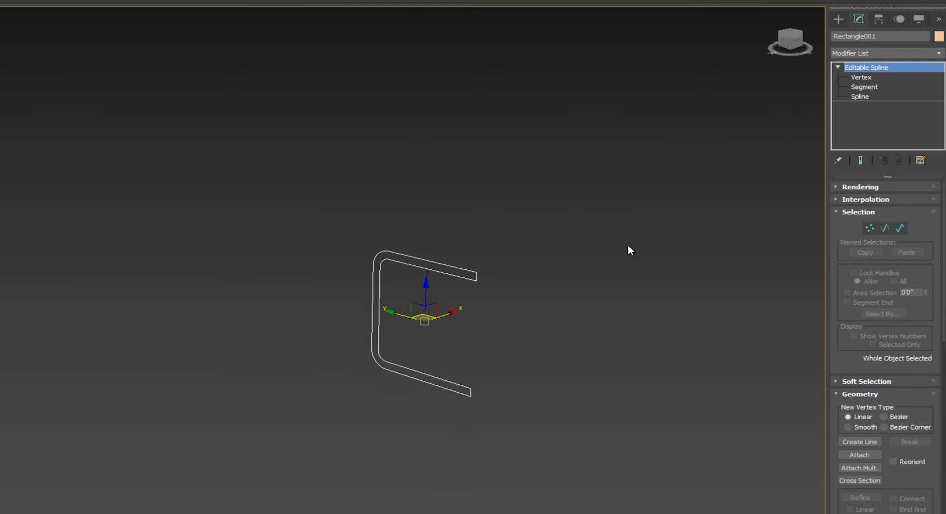
pyautogui.click(878, 54)
pyautogui.press('e')
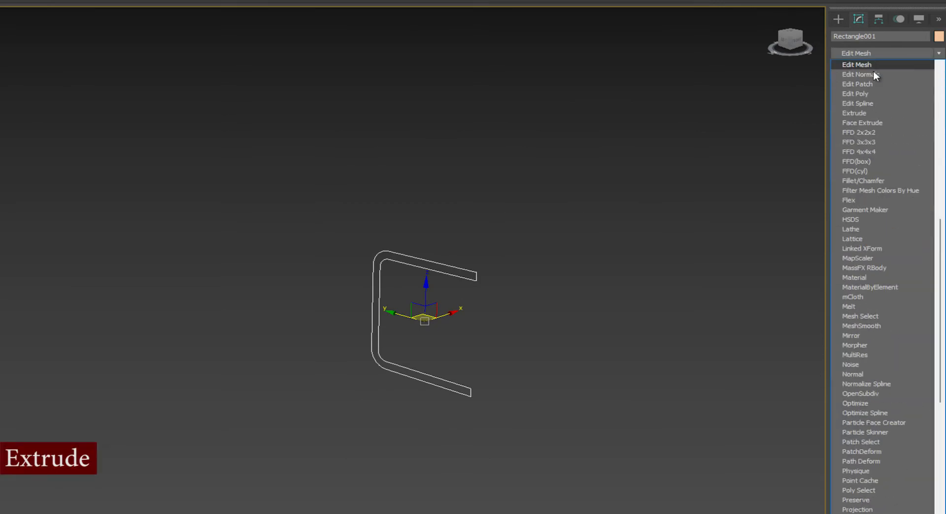
pyautogui.click(867, 112)
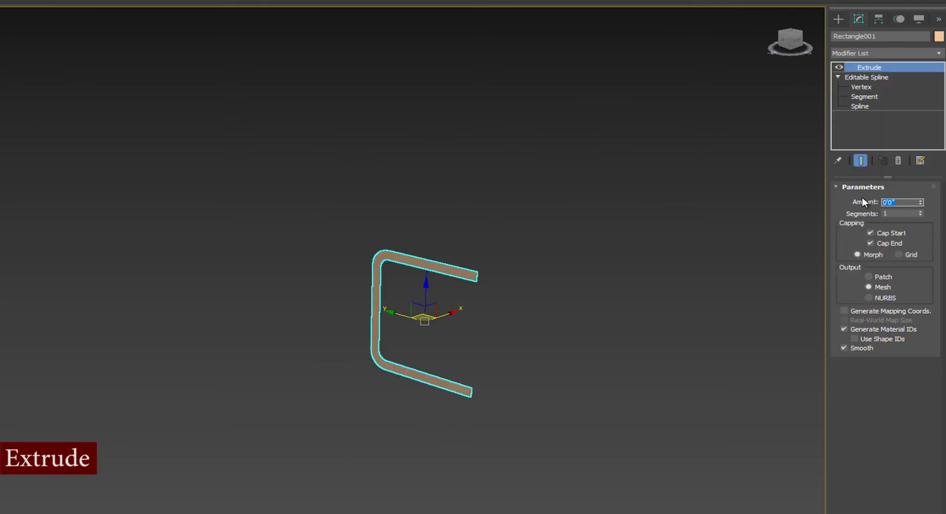
pyautogui.write('50cm')
pyautogui.press('Return')
pyautogui.click(541, 366)
pyautogui.keyDown('alt'); pyautogui.moveTo(541, 367); pyautogui.dragTo(411, 379, button='middle'); pyautogui.keyUp('alt')
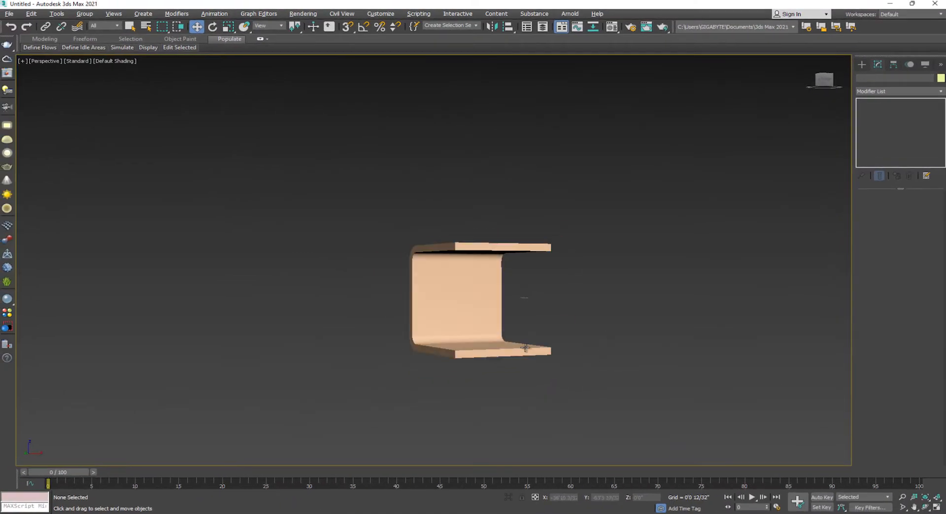
# Turn on edged-face display and convert the extruded C shape to an Editable Poly.
pyautogui.keyDown('alt'); pyautogui.moveTo(525, 348); pyautogui.dragTo(333, 251, button='middle'); pyautogui.keyUp('alt')
pyautogui.click(463, 317)
pyautogui.scroll(5, 469, 327)
pyautogui.press('F4')
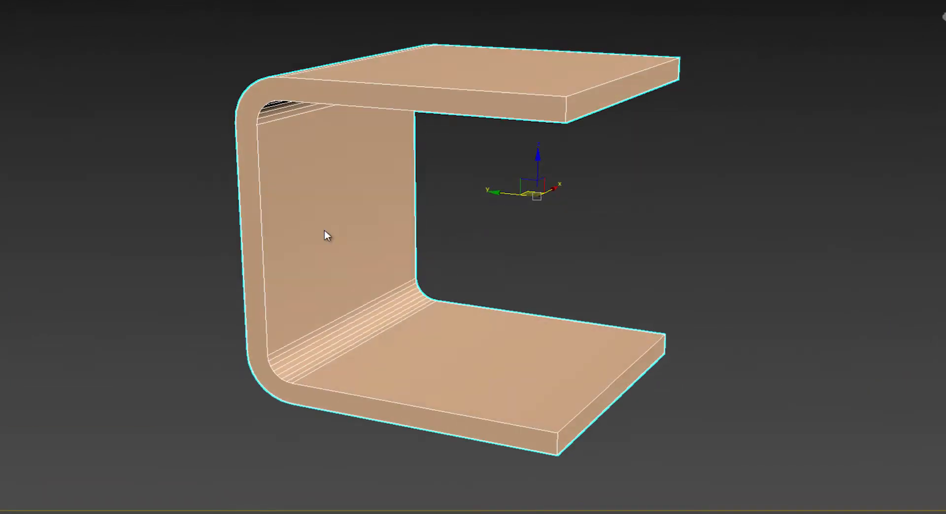
pyautogui.rightClick(327, 235)
pyautogui.moveTo(424, 347)
pyautogui.click(485, 357)
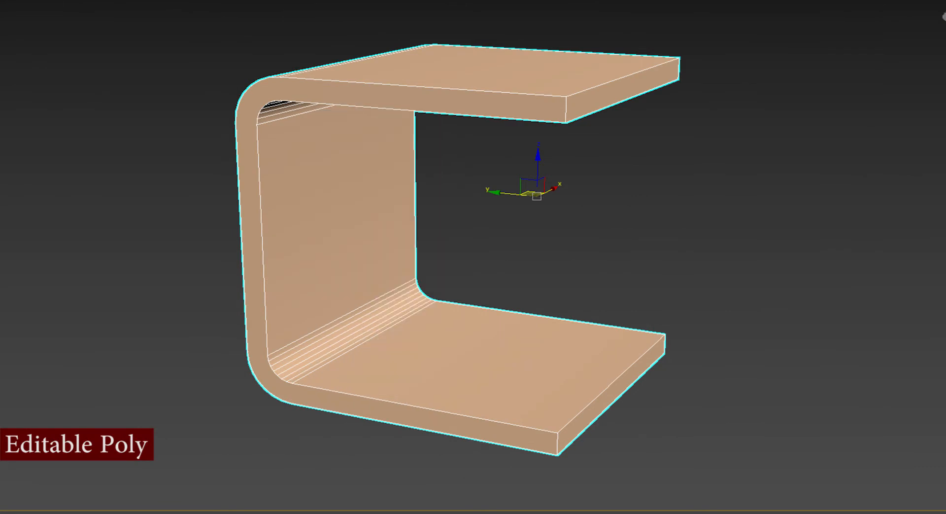
# Cut edges between the matching inner and outer vertices of the upper and lower bends on one side face.
pyautogui.press('2')
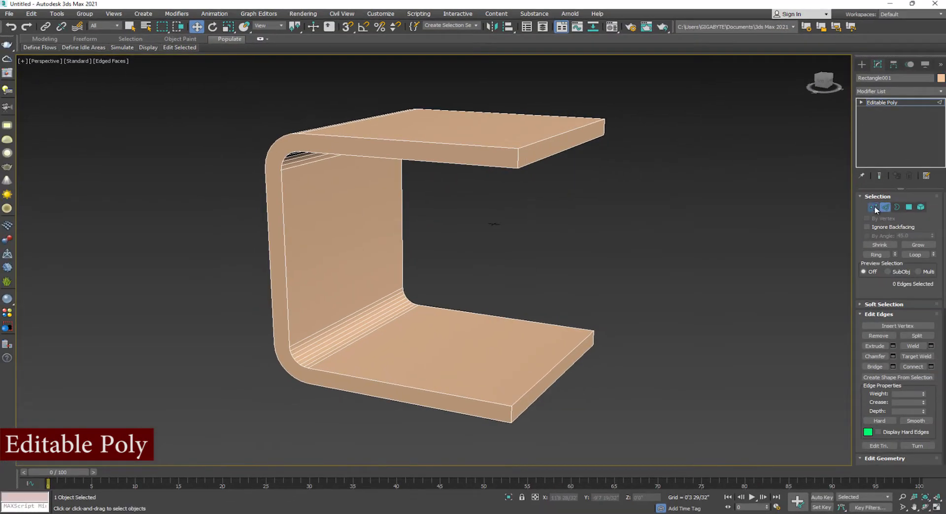
pyautogui.click(874, 207)
pyautogui.scroll(6, 366, 175)
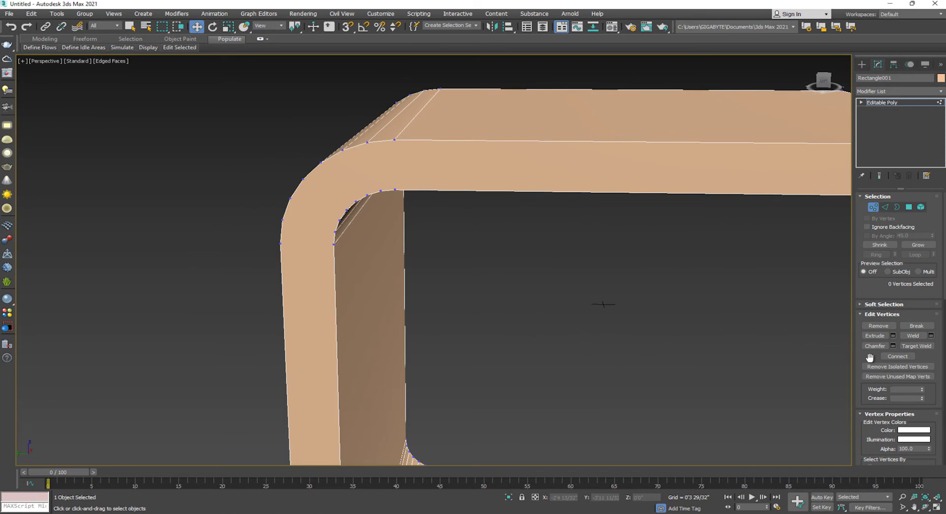
pyautogui.scroll(-8, 872, 357)
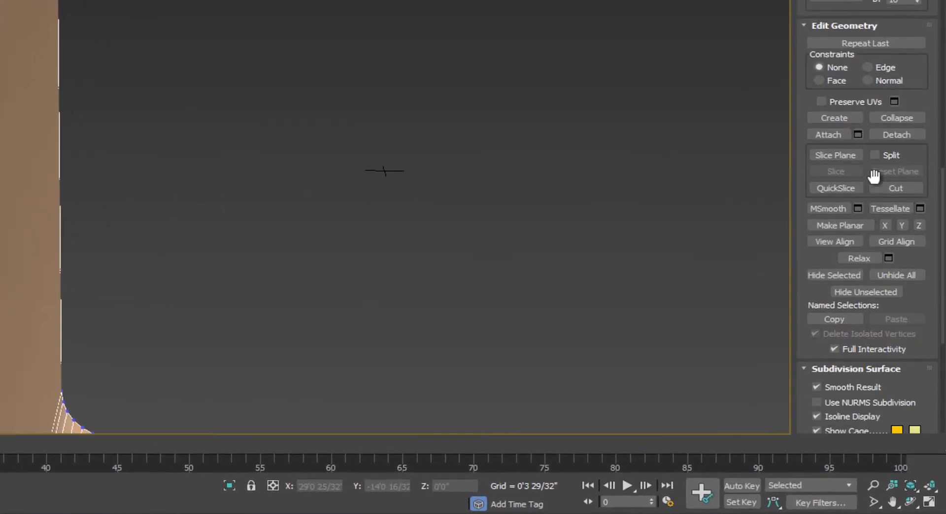
pyautogui.moveTo(871, 173)
pyautogui.mouseDown()
pyautogui.moveTo(882, 202)
pyautogui.moveTo(928, 212)
pyautogui.mouseUp()
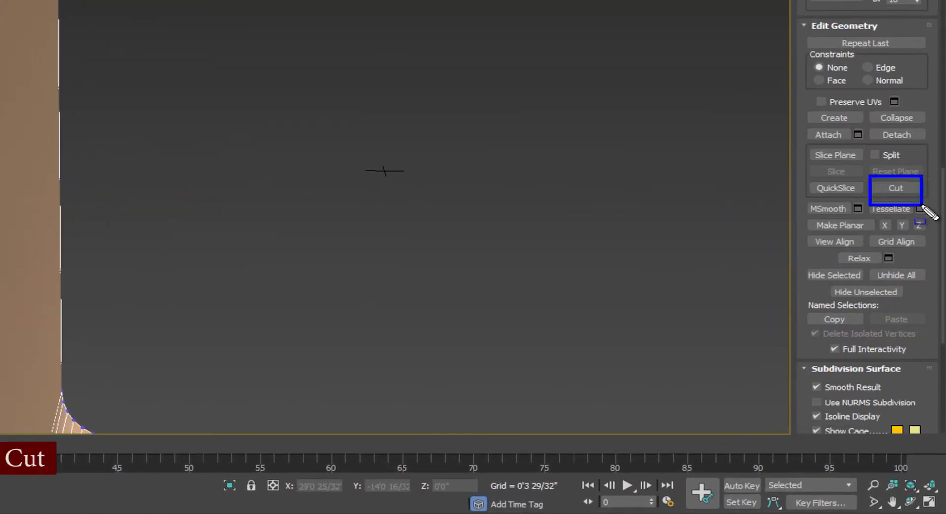
pyautogui.press('Escape')
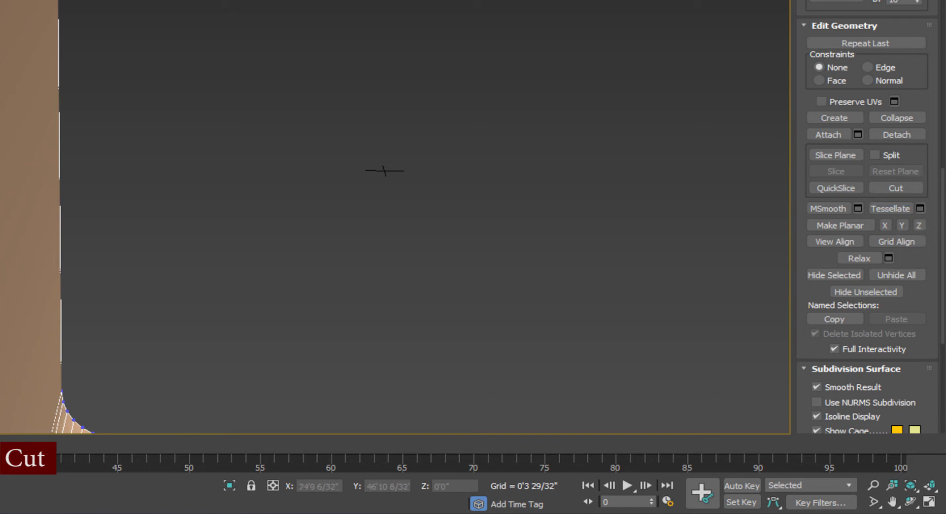
pyautogui.click(896, 188)
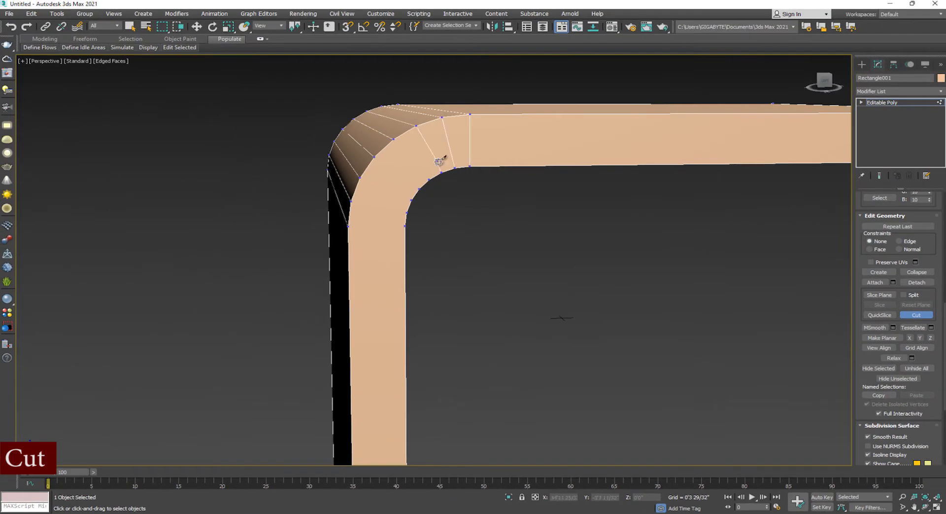
pyautogui.click(404, 144)
pyautogui.keyDown('alt'); pyautogui.moveTo(407, 225); pyautogui.dragTo(427, 276, button='middle'); pyautogui.keyUp('alt')
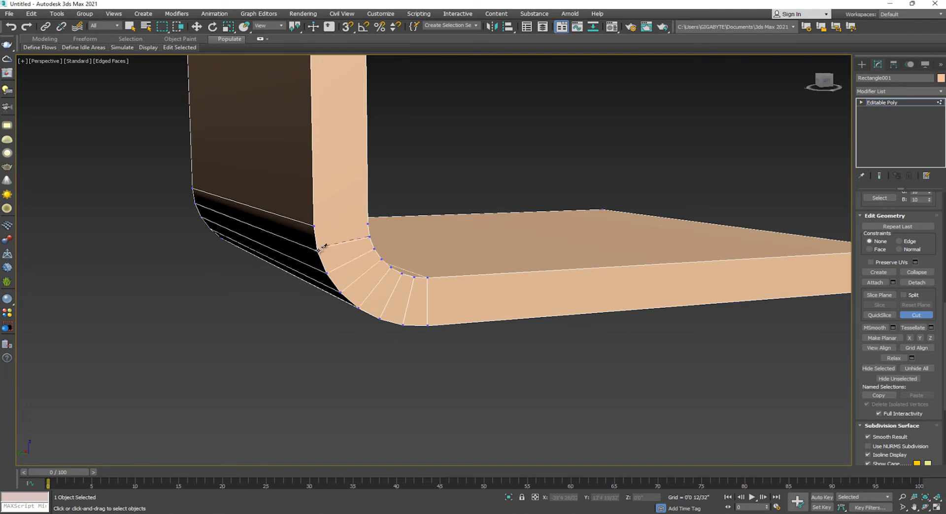
# Cut matching edges between the inner and outer bend vertices on the opposite side face, at the lower and upper bends.
pyautogui.keyDown('alt'); pyautogui.moveTo(313, 226); pyautogui.dragTo(539, 230, button='middle'); pyautogui.keyUp('alt')
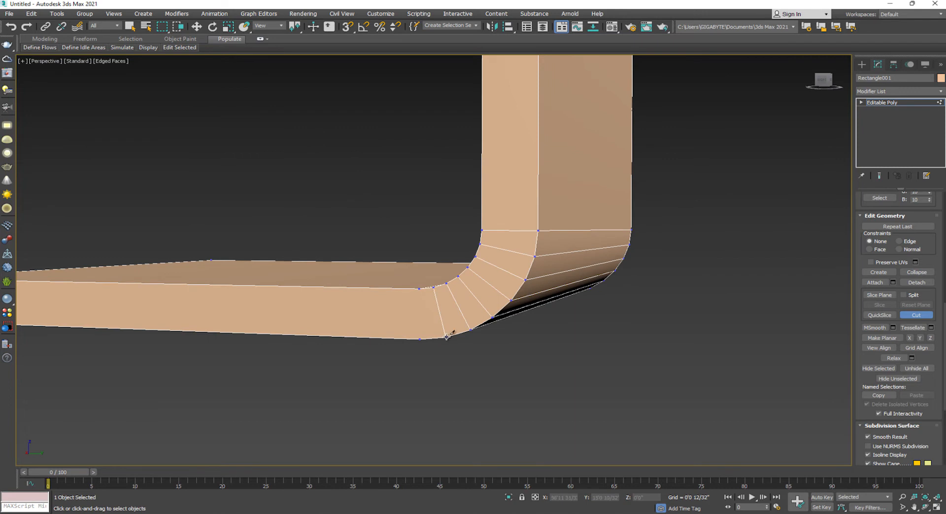
pyautogui.scroll(-6, 421, 289)
pyautogui.keyDown('alt'); pyautogui.moveTo(422, 288); pyautogui.dragTo(435, 239, button='middle'); pyautogui.keyUp('alt')
pyautogui.scroll(6, 435, 238)
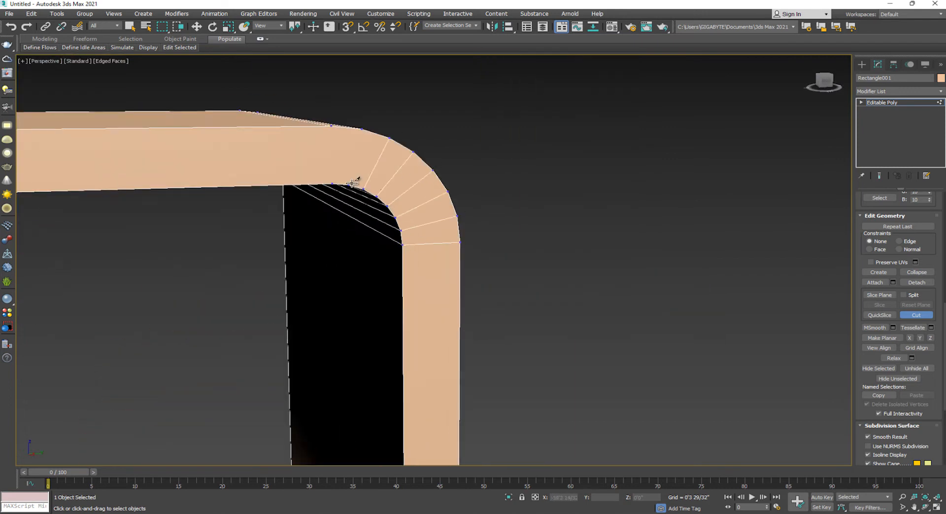
pyautogui.scroll(-7, 333, 183)
pyautogui.keyDown('alt'); pyautogui.moveTo(333, 184); pyautogui.dragTo(476, 214, button='middle'); pyautogui.keyUp('alt')
pyautogui.scroll(4, 383, 194)
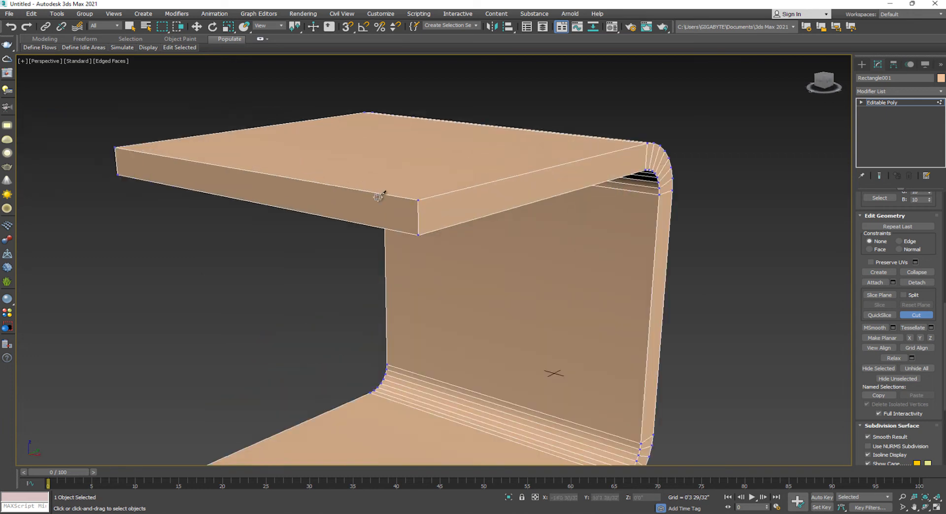
pyautogui.keyDown('alt'); pyautogui.moveTo(383, 195); pyautogui.dragTo(442, 198, button='middle'); pyautogui.keyUp('alt')
pyautogui.scroll(5, 906, 221)
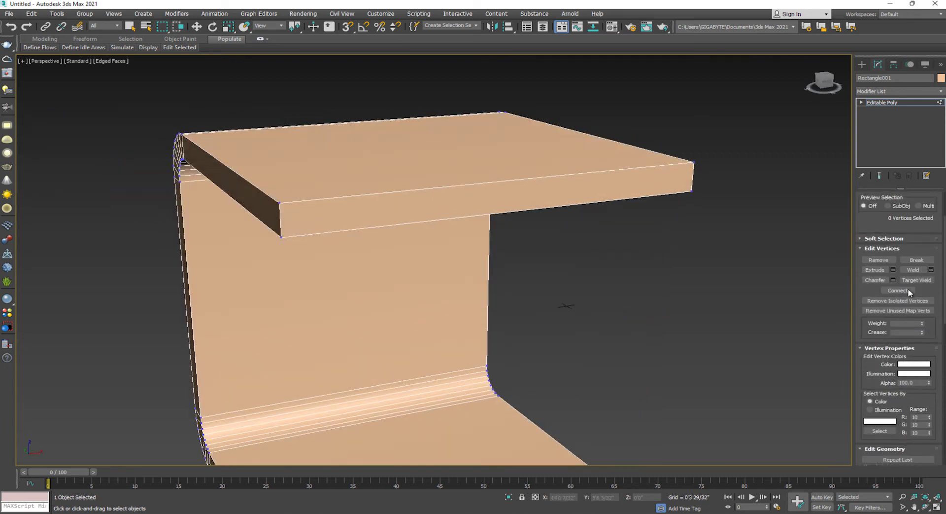
# Chamfer the four short vertical corner edges at the open ends of both shelves by about 0'6 30/32" with several segments.
pyautogui.click(887, 348)
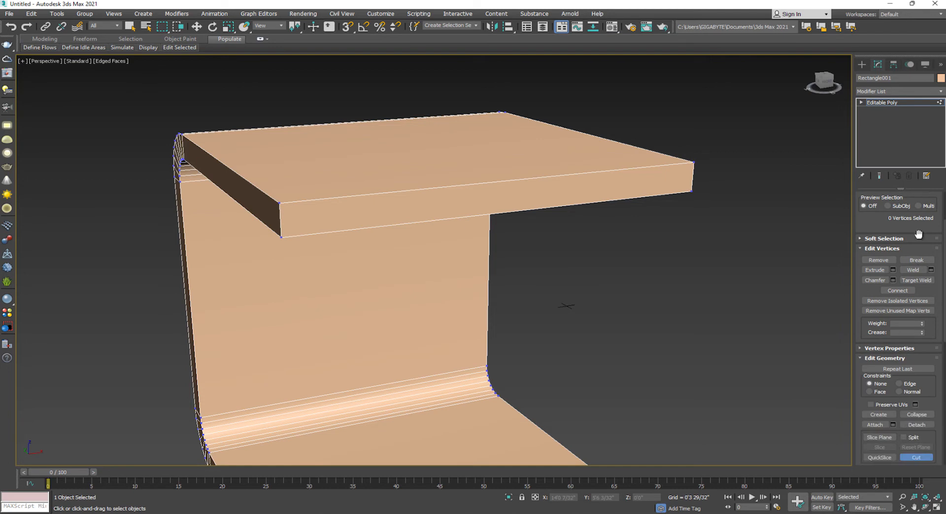
pyautogui.scroll(2, 908, 337)
pyautogui.click(885, 207)
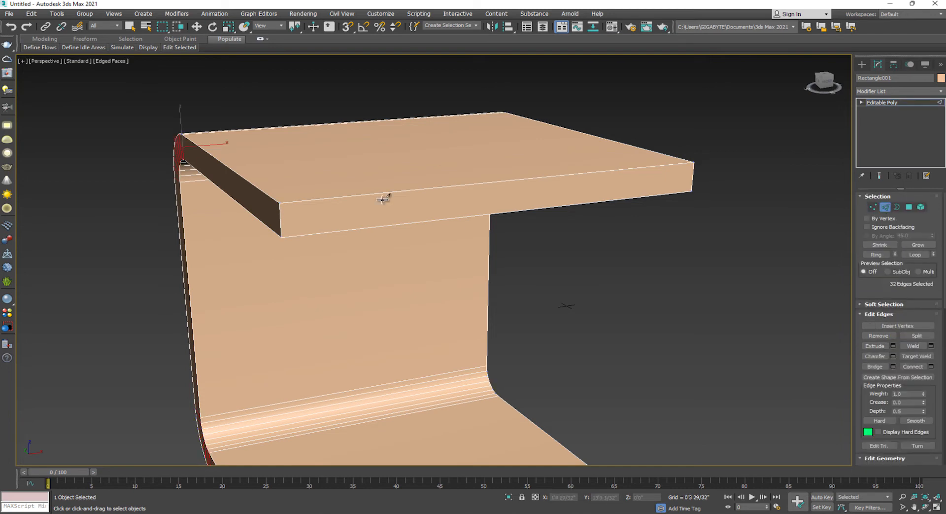
pyautogui.click(279, 216)
pyautogui.keyDown('ctrl'); pyautogui.click(694, 173); pyautogui.keyUp('ctrl')
pyautogui.moveTo(476, 267); pyautogui.dragTo(482, 99, button='middle')
pyautogui.keyDown('ctrl'); pyautogui.click(668, 333); pyautogui.keyUp('ctrl')
pyautogui.moveTo(881, 291); pyautogui.dragTo(865, 176)
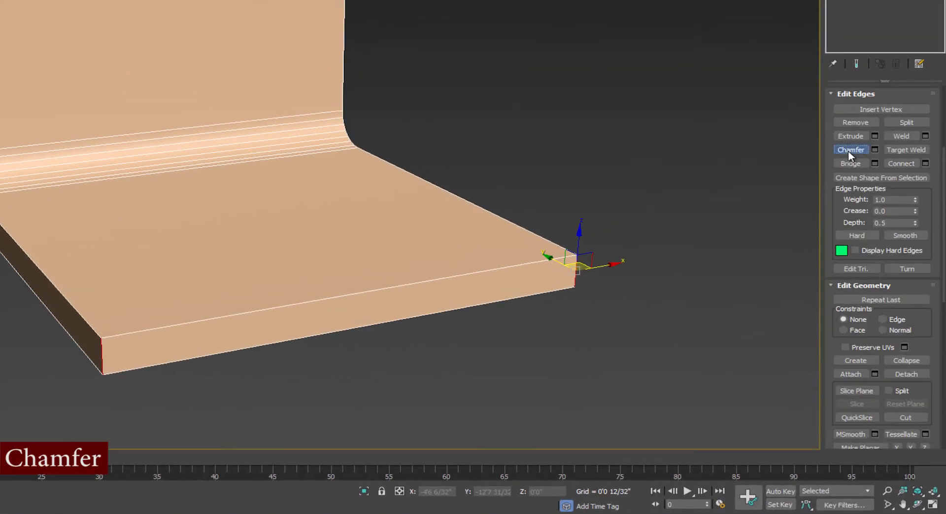
pyautogui.click(875, 149)
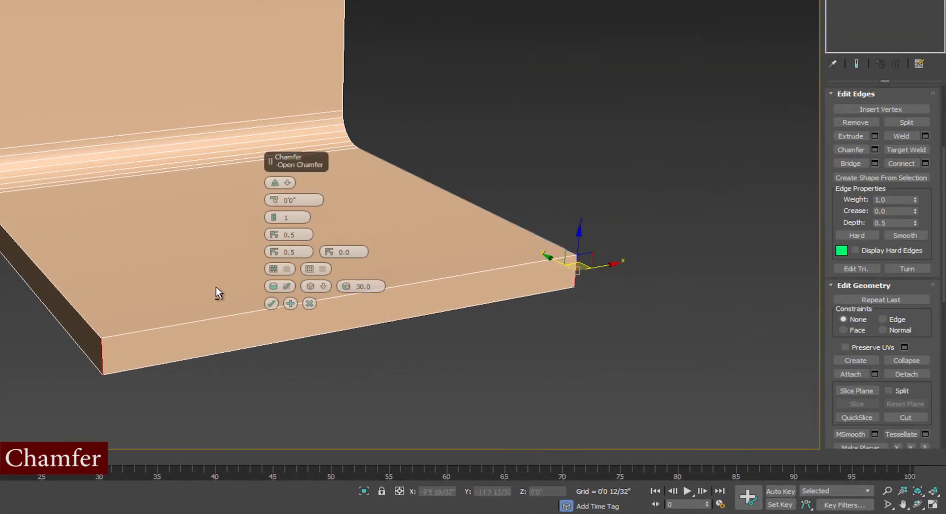
pyautogui.keyDown('alt'); pyautogui.moveTo(213, 288); pyautogui.dragTo(232, 282, button='middle'); pyautogui.keyUp('alt')
pyautogui.moveTo(275, 203)
pyautogui.mouseDown()
pyautogui.moveTo(267, 173)
pyautogui.moveTo(274, 185)
pyautogui.mouseUp()
pyautogui.moveTo(275, 218); pyautogui.dragTo(275, 191)
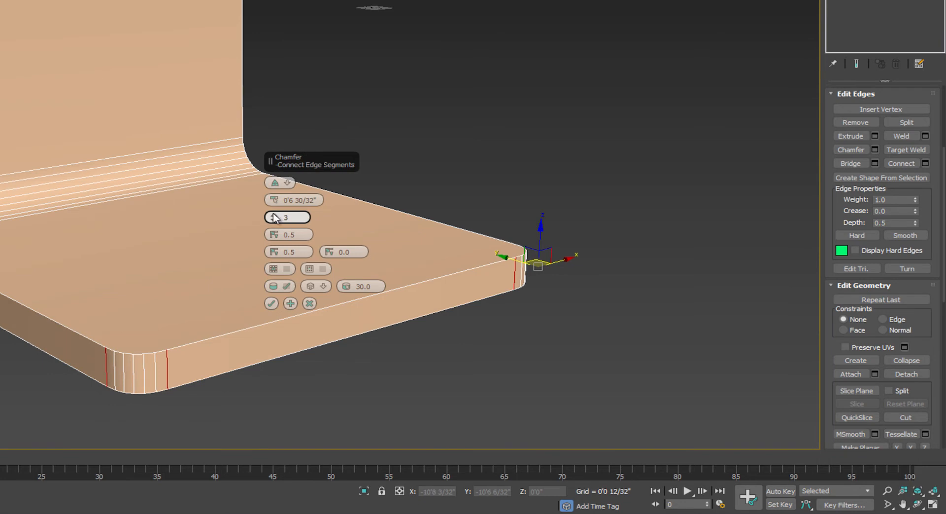
pyautogui.click(271, 303)
pyautogui.scroll(-5, 197, 291)
pyautogui.keyDown('alt'); pyautogui.moveTo(233, 290); pyautogui.dragTo(270, 287, button='middle'); pyautogui.keyUp('alt')
pyautogui.click(882, 104)
pyautogui.click(485, 173)
# Connect the full ring of short edges around the shape's thickness with 2 segments and a pinch of 35.
pyautogui.keyDown('alt'); pyautogui.moveTo(474, 181); pyautogui.dragTo(435, 183, button='middle'); pyautogui.keyUp('alt')
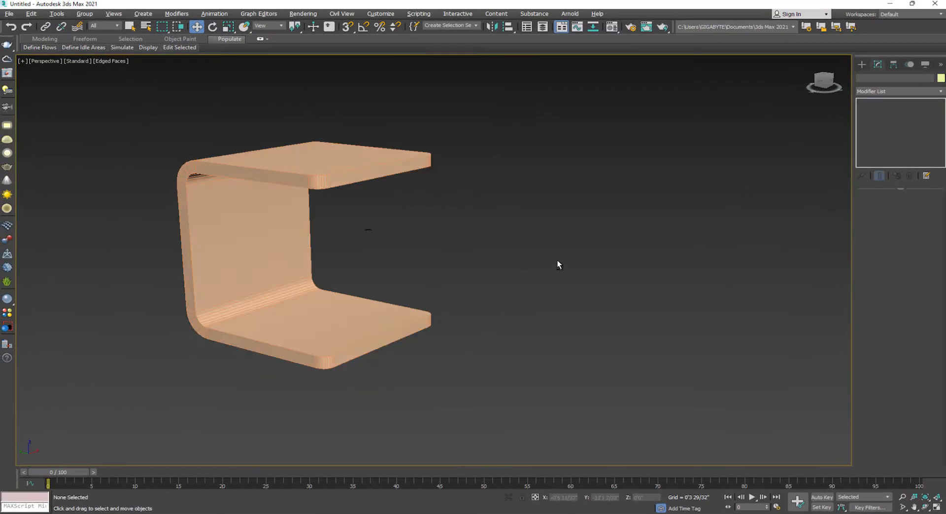
pyautogui.scroll(5, 335, 244)
pyautogui.scroll(-5, 437, 207)
pyautogui.click(408, 161)
pyautogui.click(886, 206)
pyautogui.click(537, 315)
pyautogui.click(877, 254)
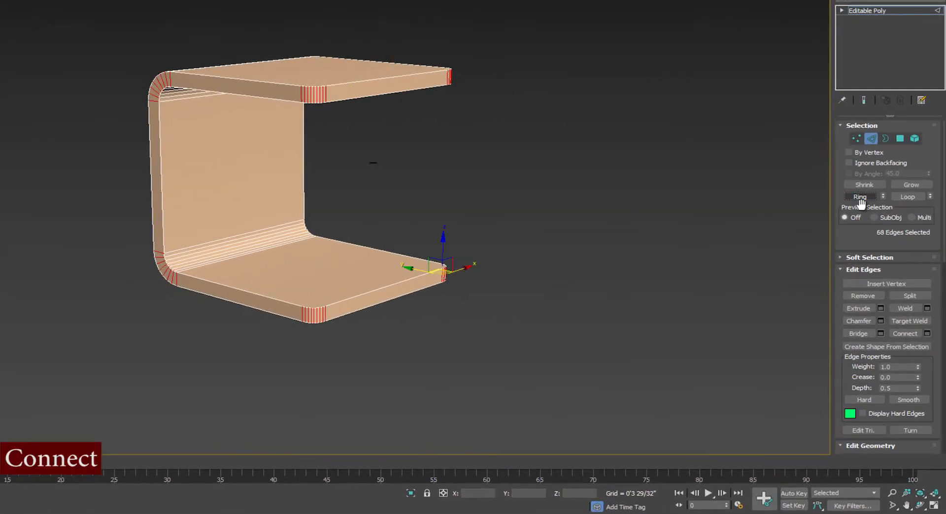
pyautogui.click(927, 333)
pyautogui.click(327, 209)
pyautogui.moveTo(327, 195); pyautogui.dragTo(312, 148)
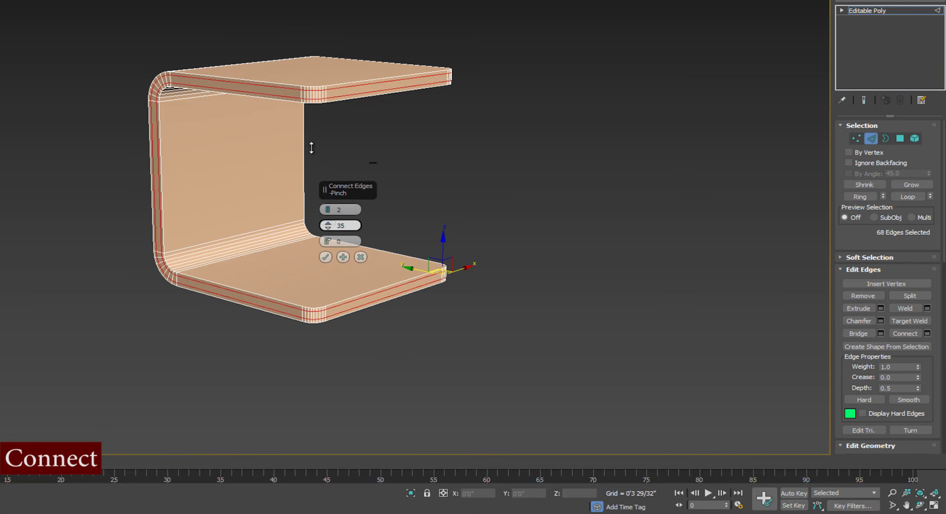
pyautogui.click(325, 257)
pyautogui.click(414, 332)
pyautogui.keyDown('alt'); pyautogui.moveTo(414, 331); pyautogui.dragTo(300, 330, button='middle'); pyautogui.keyUp('alt')
pyautogui.click(325, 234)
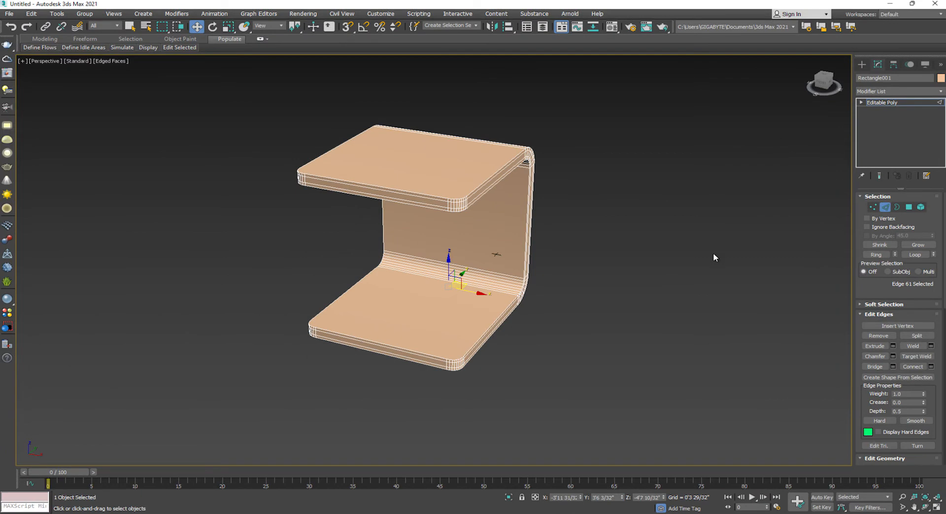
pyautogui.click(714, 257)
pyautogui.keyDown('alt'); pyautogui.moveTo(715, 257); pyautogui.dragTo(435, 228, button='middle'); pyautogui.keyUp('alt')
# Leave edge editing and center the C-shaped object's pivot on the object.
pyautogui.click(885, 206)
pyautogui.click(646, 274)
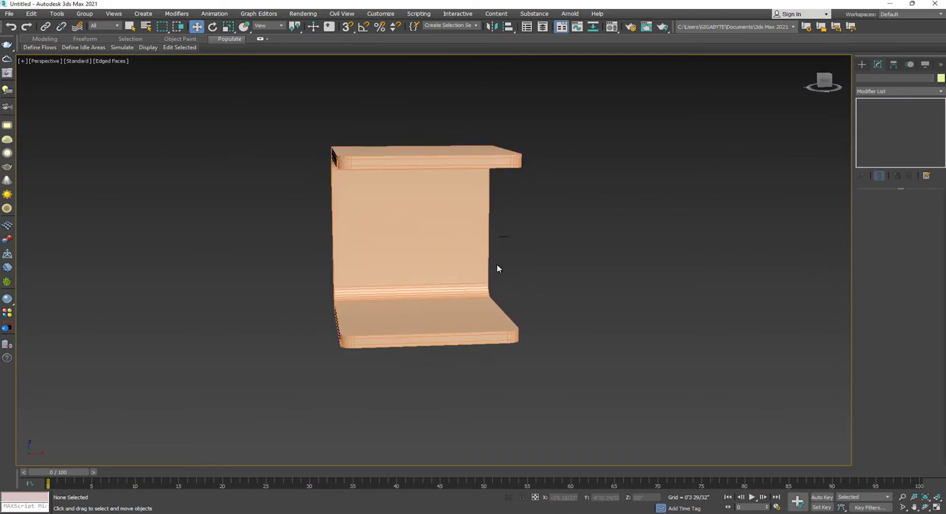
pyautogui.click(468, 257)
pyautogui.click(894, 64)
pyautogui.click(887, 127)
pyautogui.click(890, 172)
pyautogui.click(898, 126)
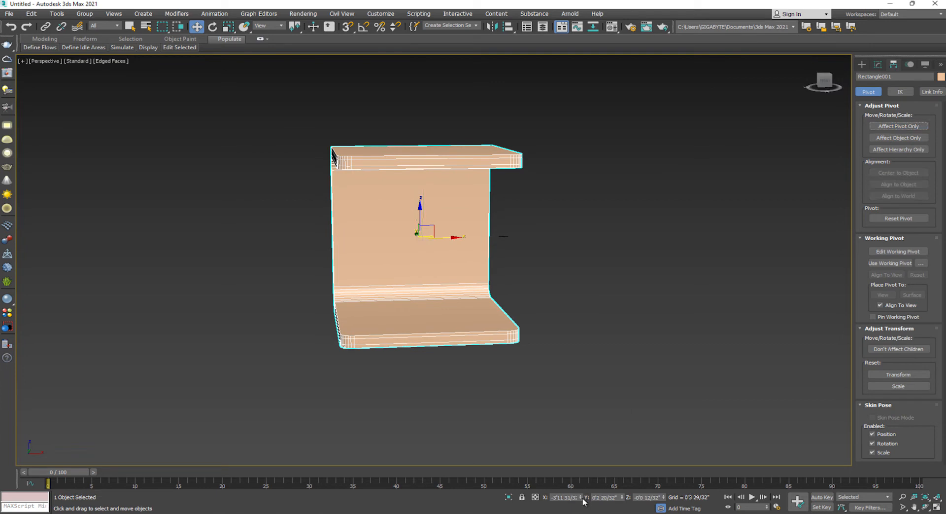
# Reset the object's X, Y and Z position to zero and deselect it.
pyautogui.rightClick(582, 498)
pyautogui.rightClick(621, 497)
pyautogui.rightClick(664, 498)
pyautogui.click(648, 372)
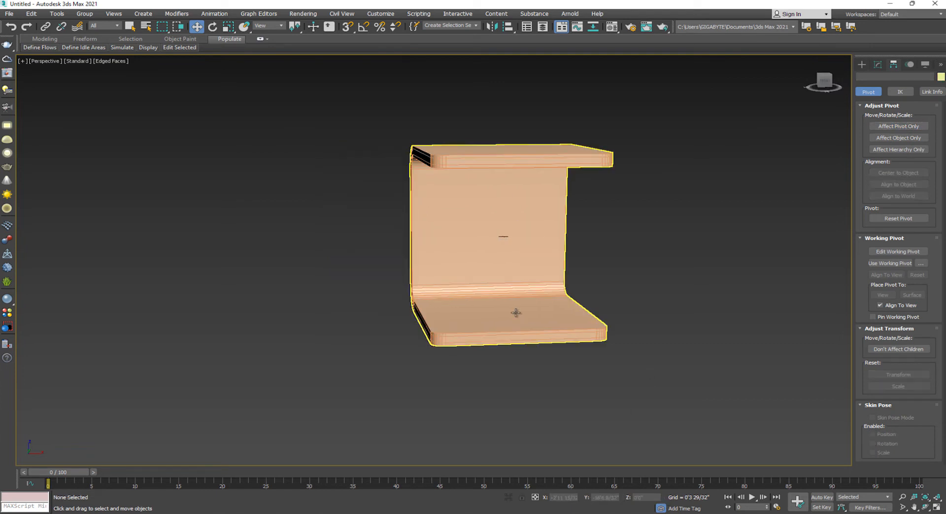
# Draw a rectangle spline about 1'6 31/32" long and 3'8 30/32" wide in the Front view, inside the C-shape above its lower shelf.
pyautogui.keyDown('alt'); pyautogui.moveTo(640, 323); pyautogui.dragTo(460, 285, button='middle'); pyautogui.keyUp('alt')
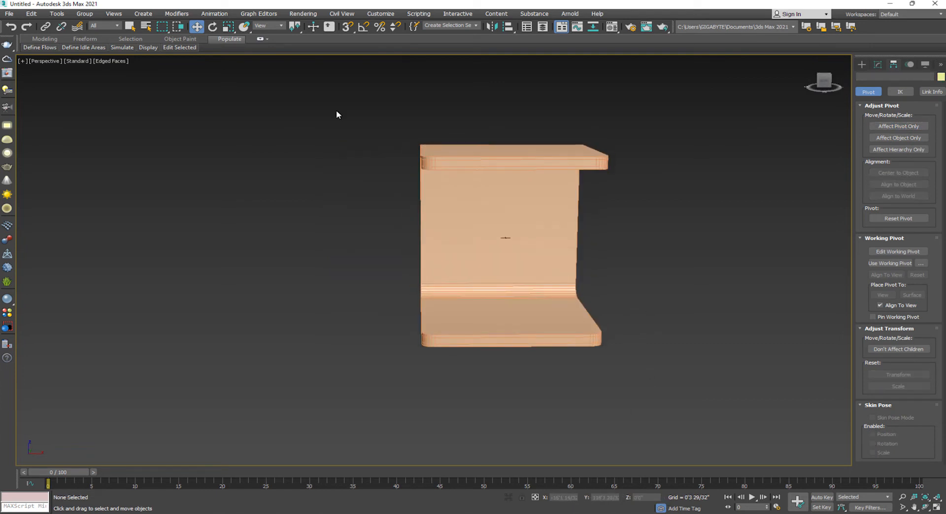
pyautogui.click(526, 283)
pyautogui.click(862, 65)
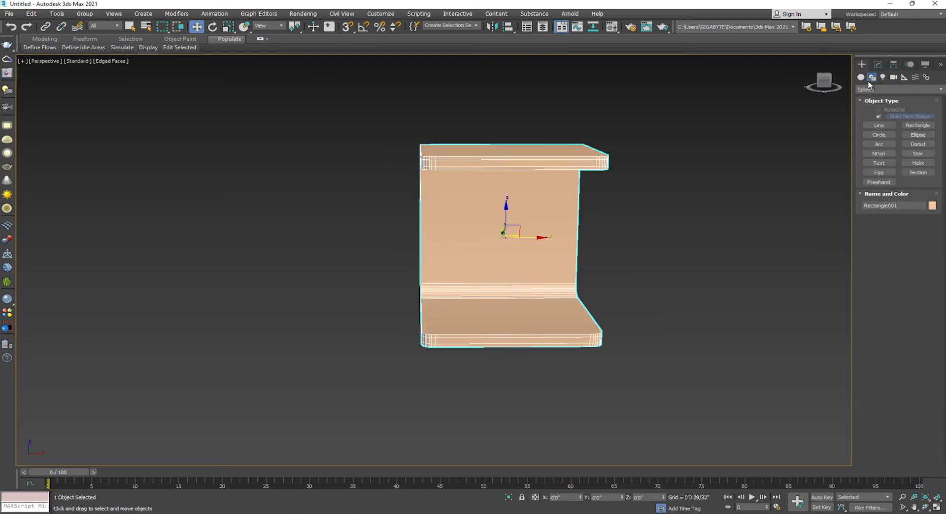
pyautogui.click(917, 126)
pyautogui.hotkey('alt', 'w')
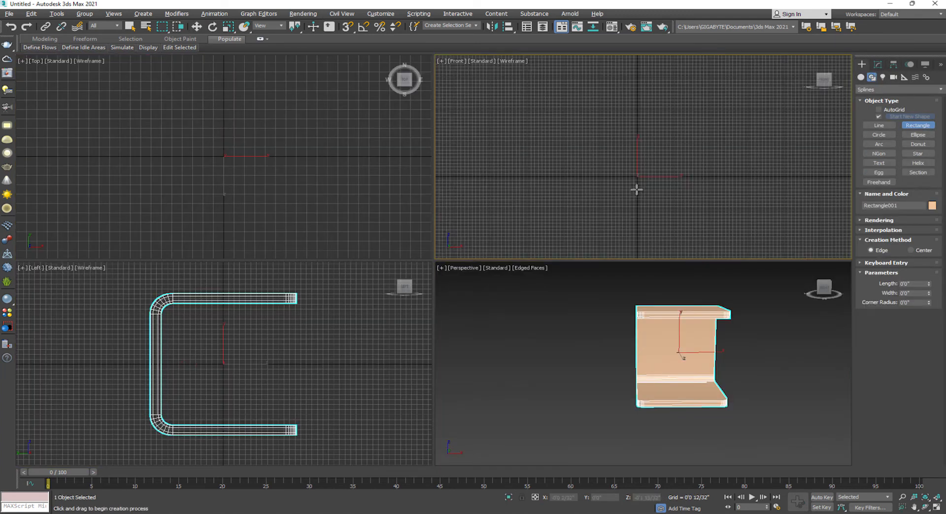
pyautogui.scroll(3, 636, 201)
pyautogui.moveTo(601, 157); pyautogui.dragTo(676, 189)
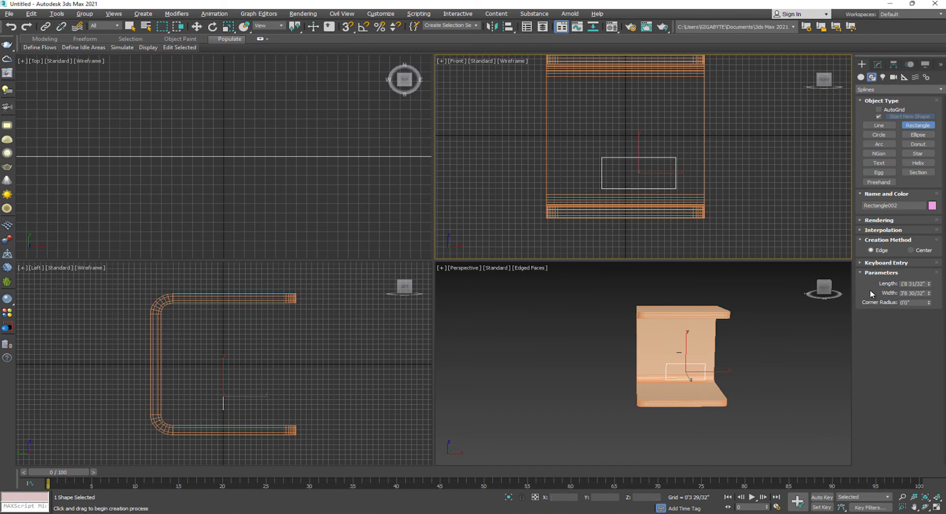
# Set the rectangle's length to 2'6" and its width to 4'.
pyautogui.press('Return')
pyautogui.write("2'6")
pyautogui.press('Return')
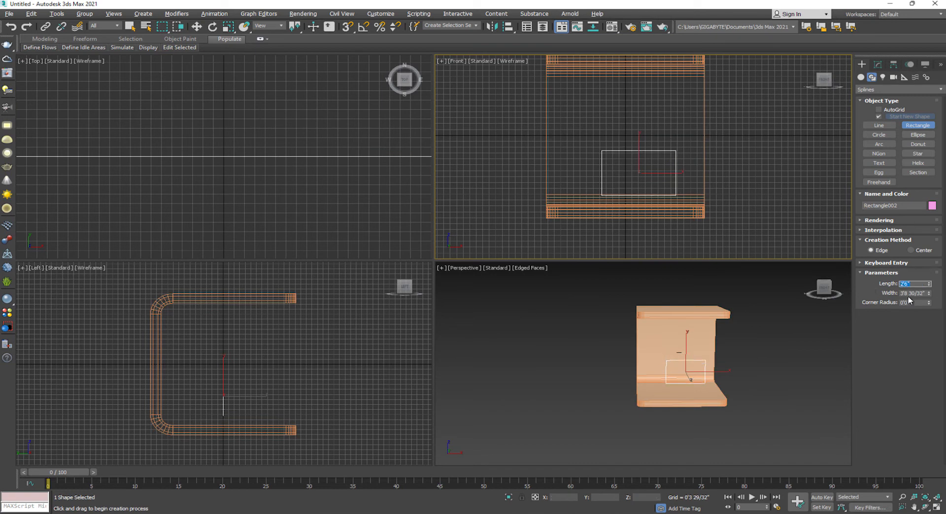
pyautogui.press('Tab')
pyautogui.write('4')
pyautogui.press('Return')
# Move the rectangle to X 0'0", Y 0'0" and Z about -2'6 9/32", centered over the lower shelf.
pyautogui.rightClick(719, 220)
pyautogui.moveTo(652, 161); pyautogui.dragTo(639, 169)
pyautogui.rightClick(349, 403)
pyautogui.moveTo(271, 384); pyautogui.dragTo(213, 397)
# Convert the rectangle to an Editable Spline.
pyautogui.rightClick(650, 162)
pyautogui.rightClick(633, 165)
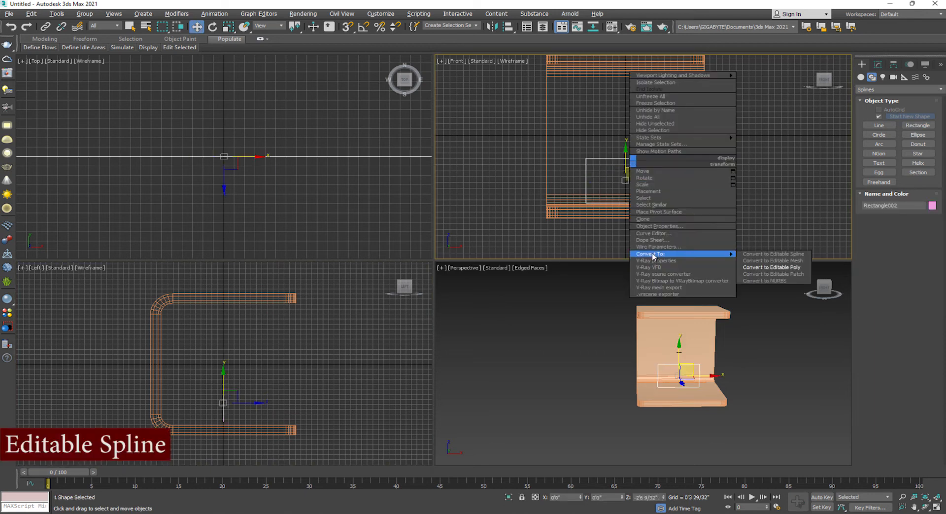
pyautogui.moveTo(729, 256)
pyautogui.click(768, 255)
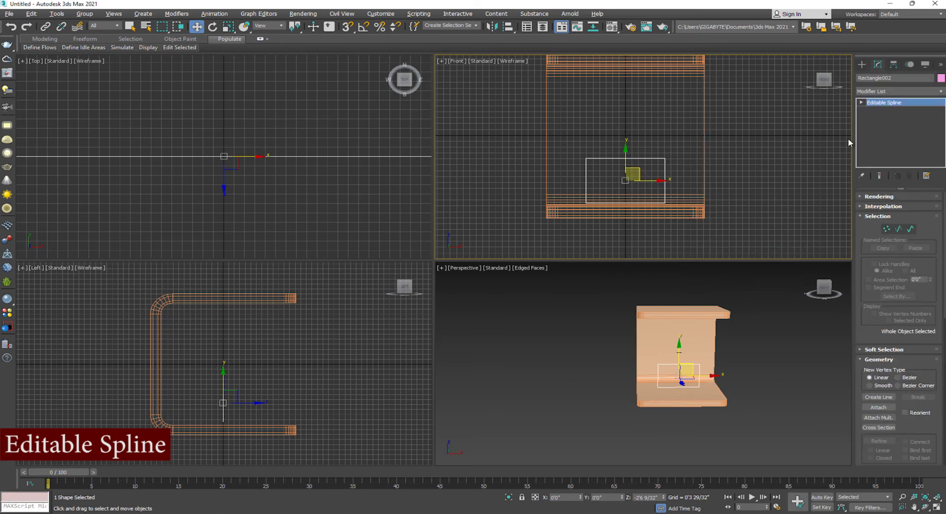
# Fillet all four corner vertices of the rectangle into rounded corners and leave vertex editing.
pyautogui.click(860, 102)
pyautogui.click(880, 110)
pyautogui.moveTo(557, 152); pyautogui.dragTo(700, 215)
pyautogui.scroll(3, 643, 209)
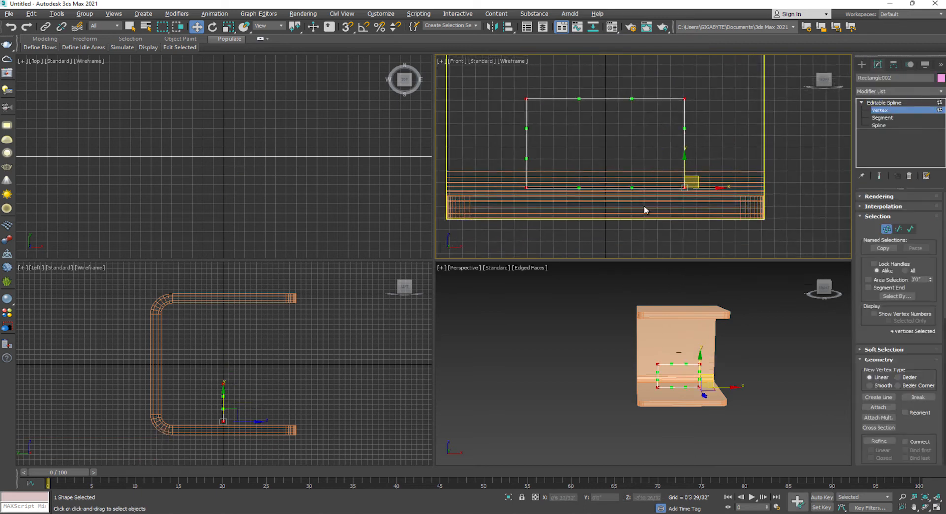
pyautogui.scroll(-5, 875, 305)
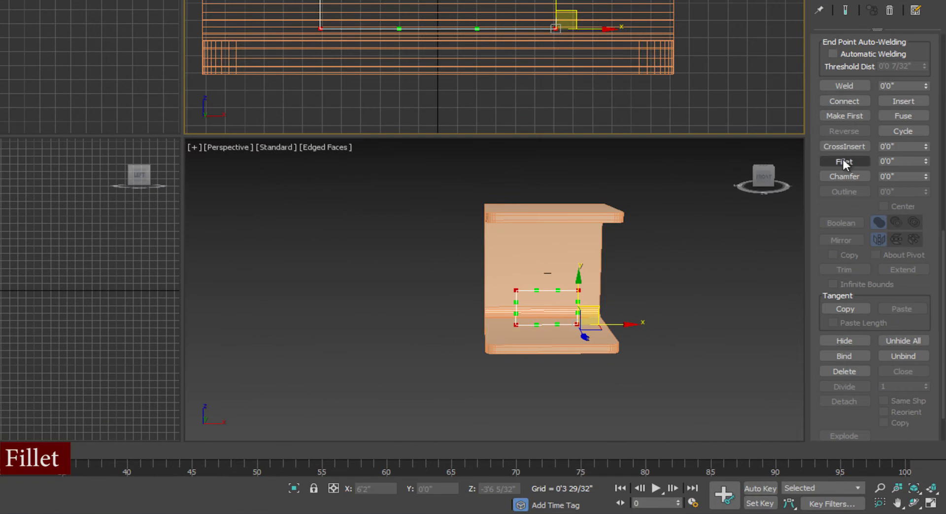
pyautogui.click(845, 162)
pyautogui.moveTo(551, 0); pyautogui.dragTo(537, 0)
pyautogui.press('1')
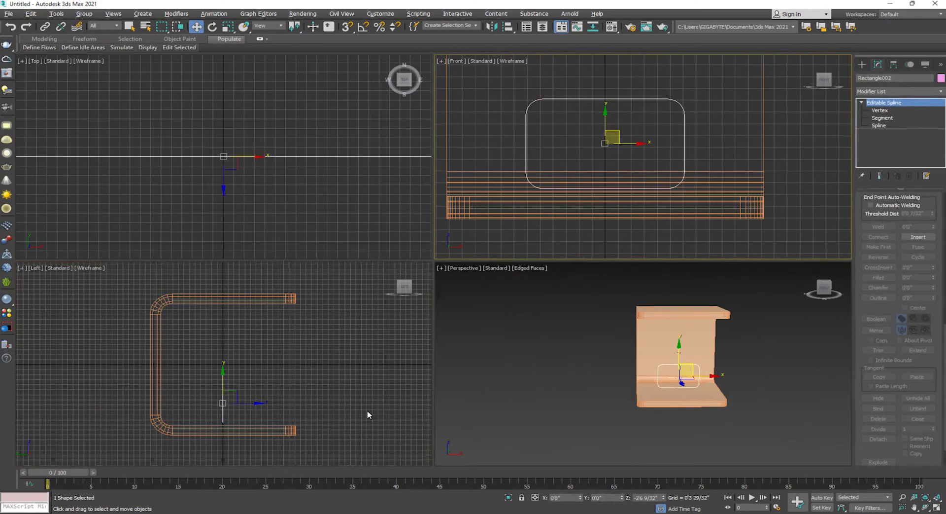
# Duplicate the rounded rectangle along Y toward the shelf's open end, placing the copy at about Y -3'9 12/32".
pyautogui.click(366, 415)
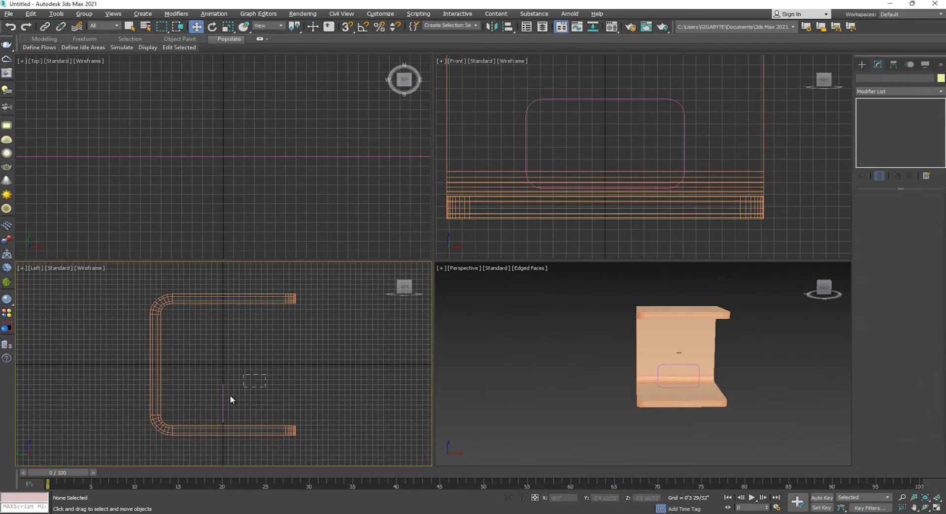
pyautogui.click(223, 410)
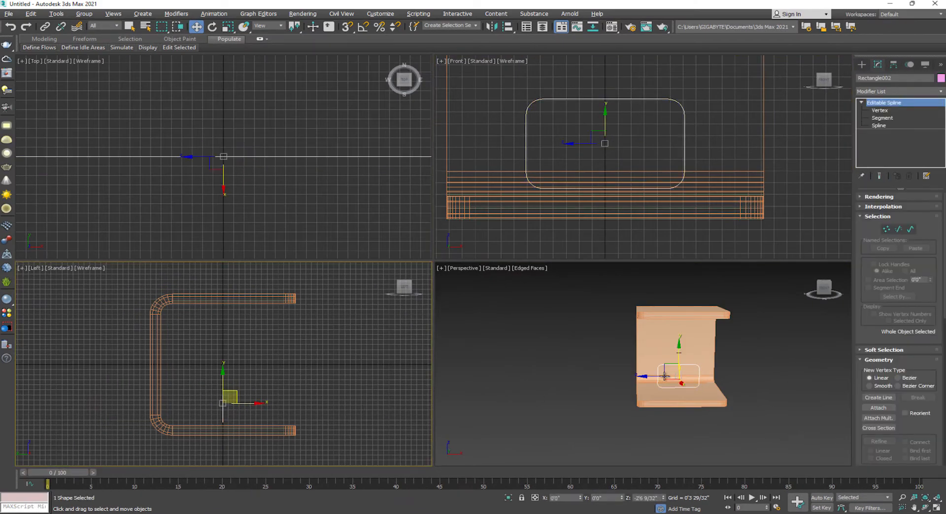
pyautogui.keyDown('alt'); pyautogui.moveTo(661, 376); pyautogui.dragTo(710, 382, button='middle'); pyautogui.keyUp('alt')
pyautogui.scroll(5, 710, 382)
pyautogui.keyDown('shift'); pyautogui.moveTo(647, 372); pyautogui.dragTo(731, 391); pyautogui.keyUp('shift')
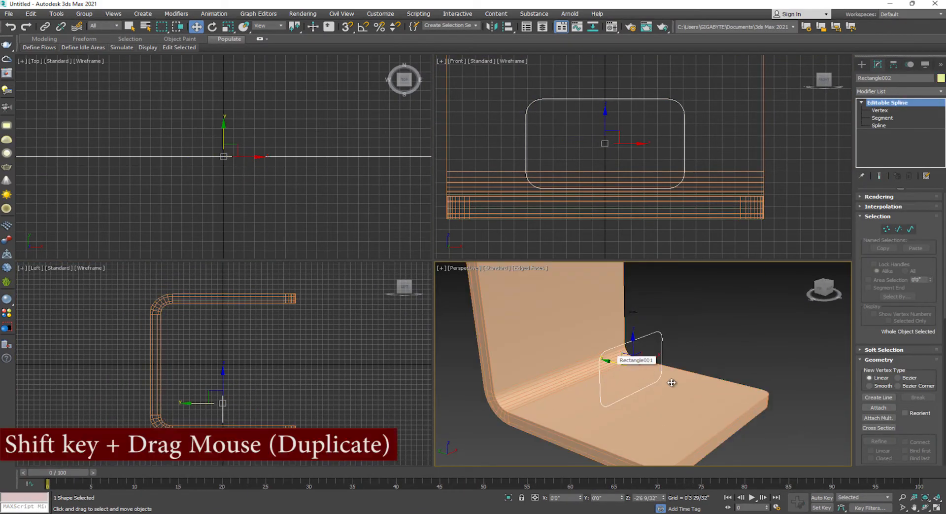
pyautogui.click(475, 298)
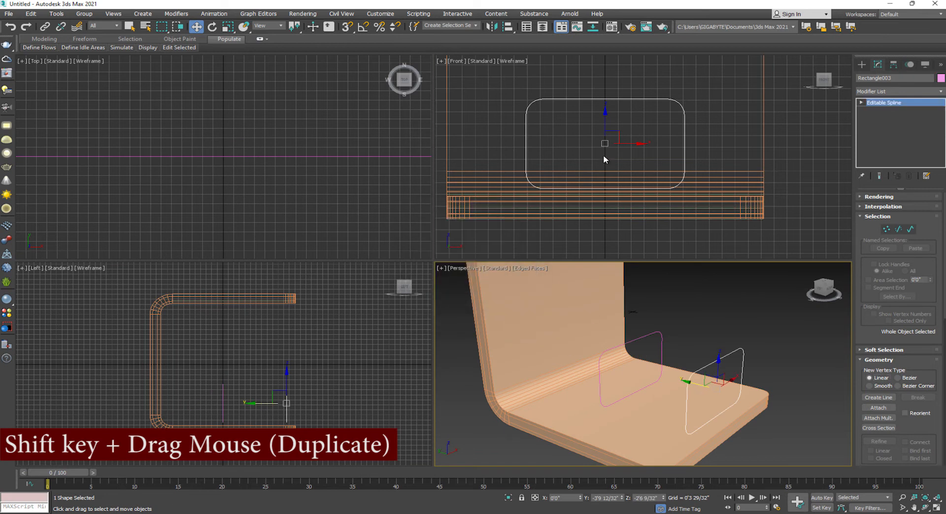
# Scale the original rounded rectangle uniformly to 90 percent.
pyautogui.press('r')
pyautogui.click(616, 344)
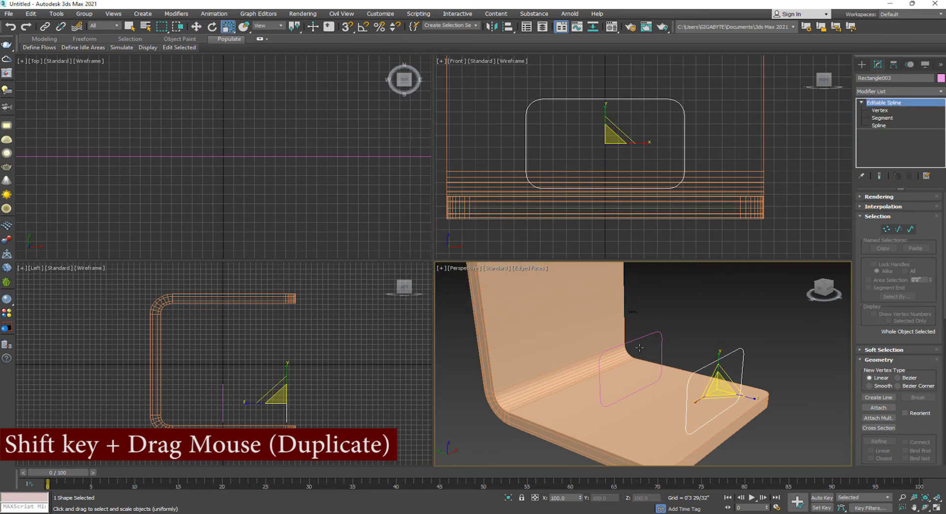
pyautogui.moveTo(635, 357); pyautogui.dragTo(639, 363)
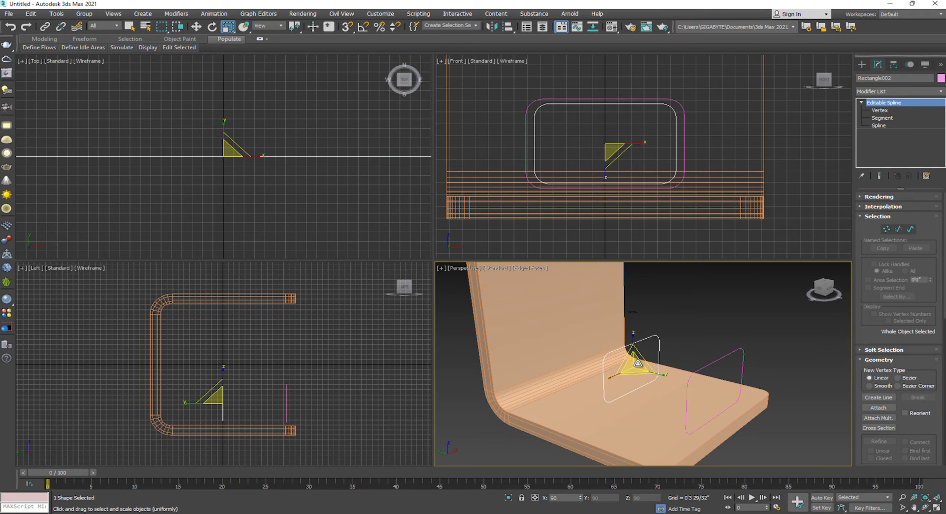
# Widen the smaller rectangle slightly by moving its side vertices outward in the Front view, then leave vertex editing.
pyautogui.press('1')
pyautogui.click(677, 132)
pyautogui.moveTo(710, 222); pyautogui.dragTo(711, 223)
pyautogui.press('w')
pyautogui.moveTo(685, 103); pyautogui.dragTo(687, 104)
pyautogui.moveTo(588, 115); pyautogui.dragTo(514, 206)
pyautogui.keyDown('ctrl'); pyautogui.moveTo(524, 89); pyautogui.dragTo(570, 104); pyautogui.keyUp('ctrl')
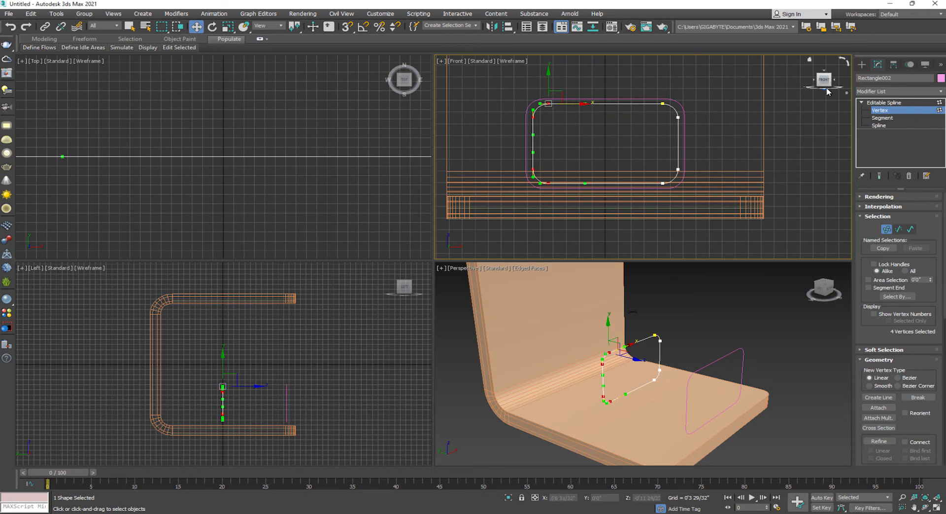
pyautogui.click(884, 102)
# Outline the front rectangle's spline outward by a small amount to form a frame profile, and leave spline editing.
pyautogui.click(721, 368)
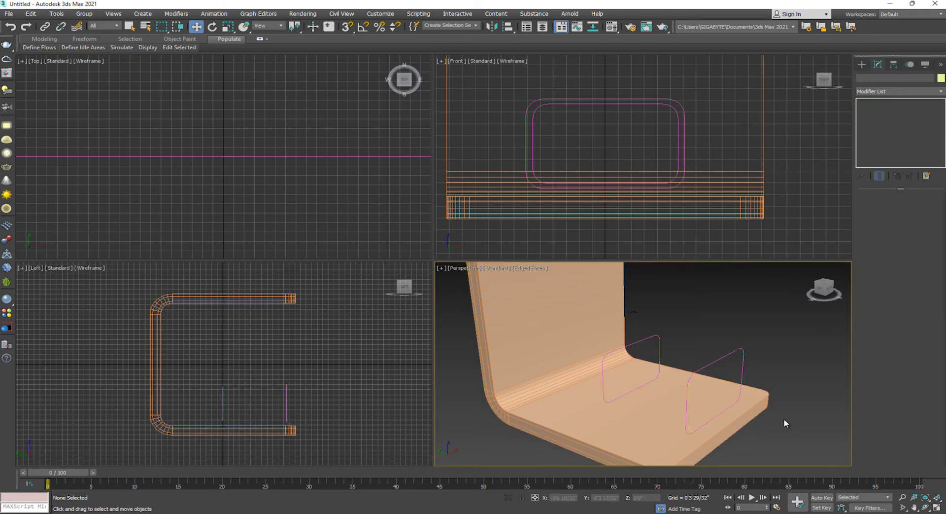
pyautogui.moveTo(725, 342); pyautogui.dragTo(745, 354)
pyautogui.click(910, 228)
pyautogui.click(715, 361)
pyautogui.scroll(-10, 856, 314)
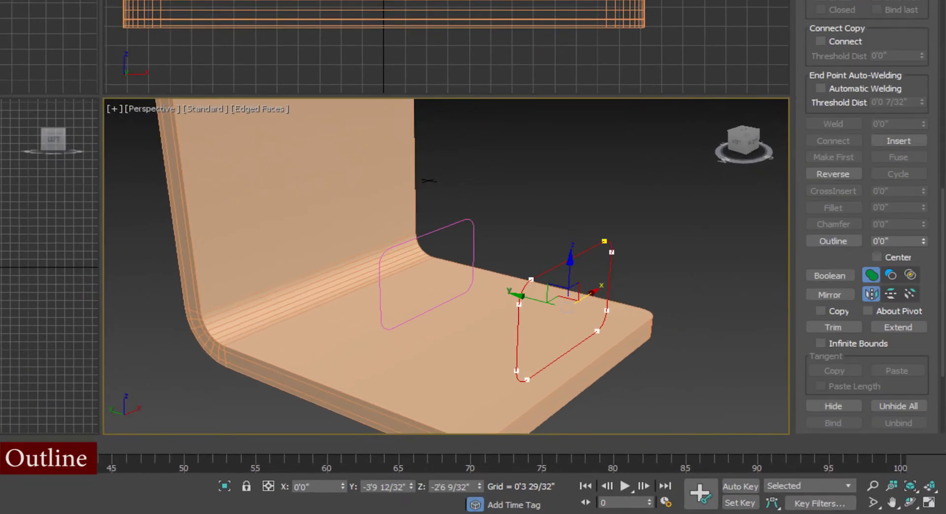
pyautogui.scroll(-1, 825, 214)
pyautogui.click(826, 215)
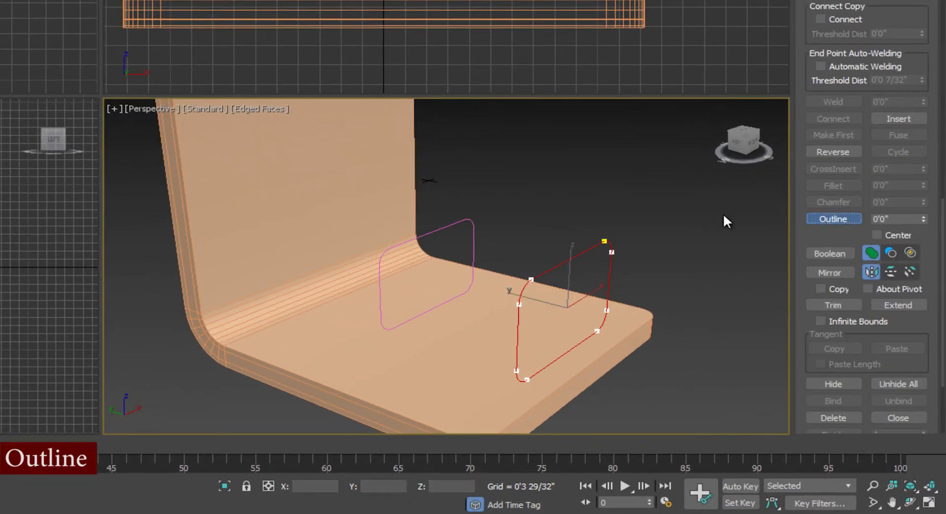
pyautogui.moveTo(581, 251)
pyautogui.mouseDown()
pyautogui.moveTo(646, 256)
pyautogui.moveTo(592, 263)
pyautogui.mouseUp()
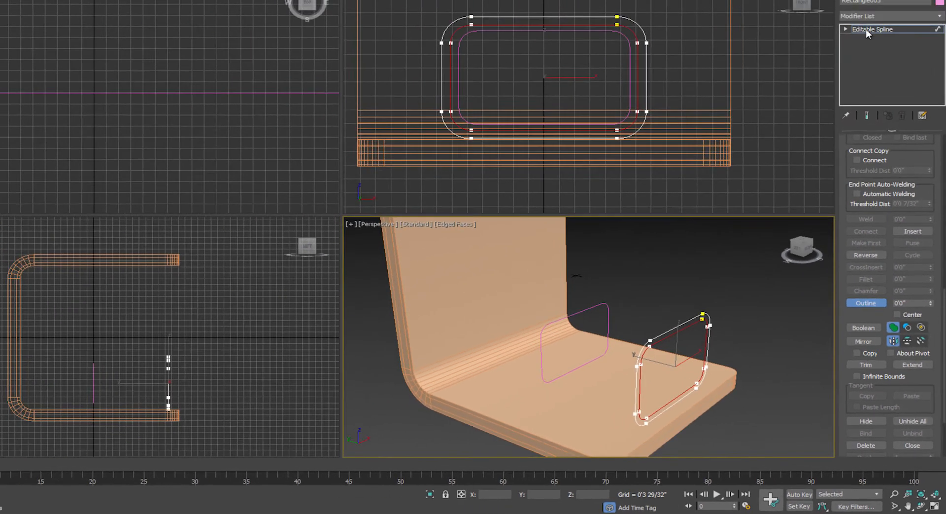
pyautogui.click(724, 91)
pyautogui.click(646, 52)
# Add an Extrude modifier to the outlined frame profile with an amount of 1'6".
pyautogui.click(857, 16)
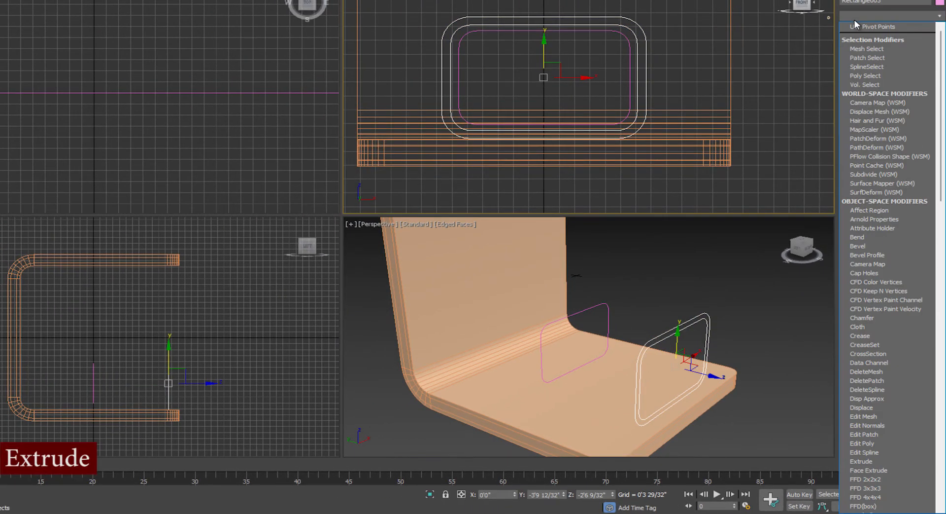
pyautogui.scroll(-15, 855, 24)
pyautogui.click(861, 55)
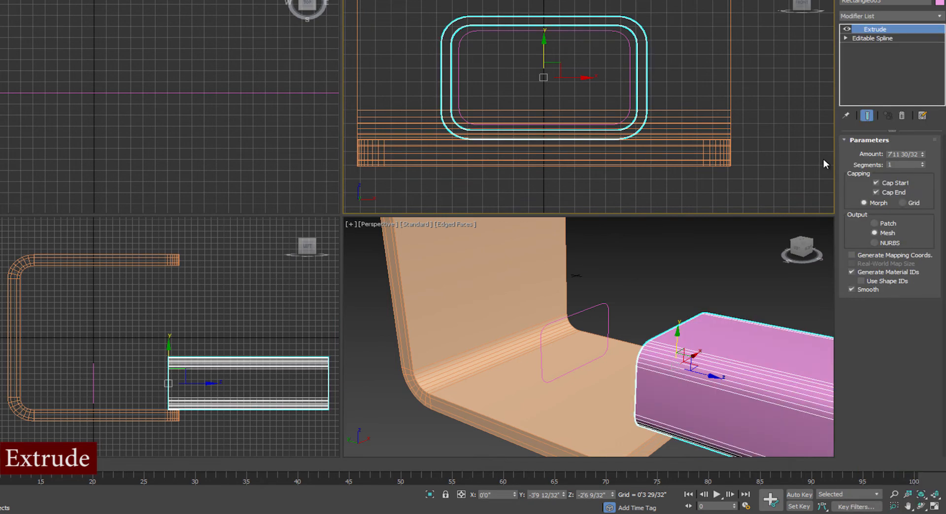
pyautogui.rightClick(923, 155)
pyautogui.write('2')
pyautogui.press('Return')
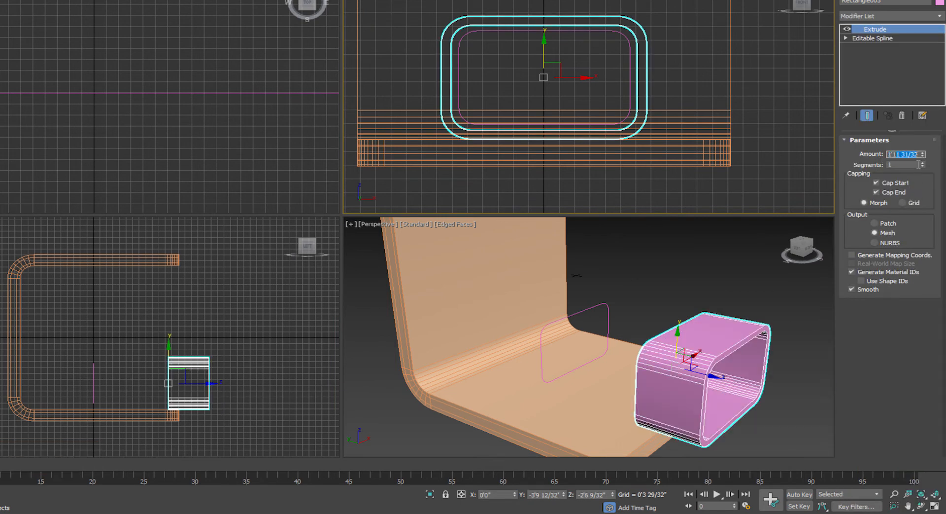
pyautogui.write("1'6")
pyautogui.press('Return')
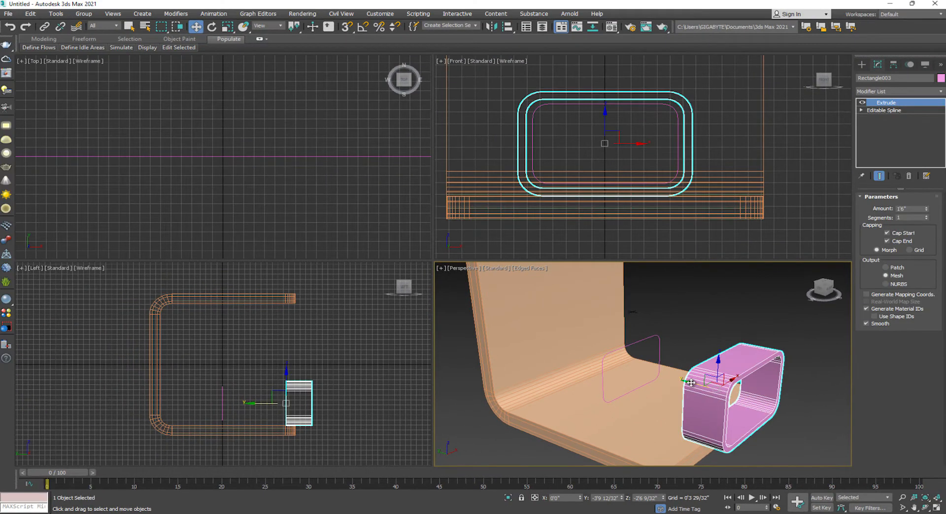
# Move the extruded frame back to about Y -2'7 14/32" and lower it slightly onto the lower shelf's surface.
pyautogui.moveTo(723, 388); pyautogui.dragTo(666, 379)
pyautogui.keyDown('alt'); pyautogui.moveTo(688, 412); pyautogui.dragTo(640, 394, button='middle'); pyautogui.keyUp('alt')
pyautogui.hotkey('alt', 'w')
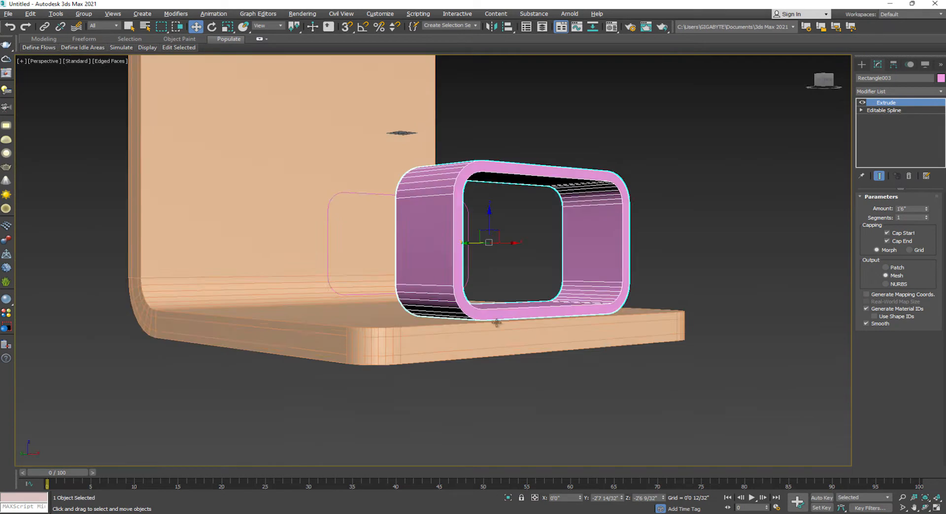
pyautogui.keyDown('alt'); pyautogui.moveTo(468, 232); pyautogui.dragTo(486, 222, button='middle'); pyautogui.keyUp('alt')
pyautogui.moveTo(486, 221); pyautogui.dragTo(493, 224)
# Add an Extrude modifier of 1'6" to the smaller rounded rectangle behind the frame.
pyautogui.click(367, 279)
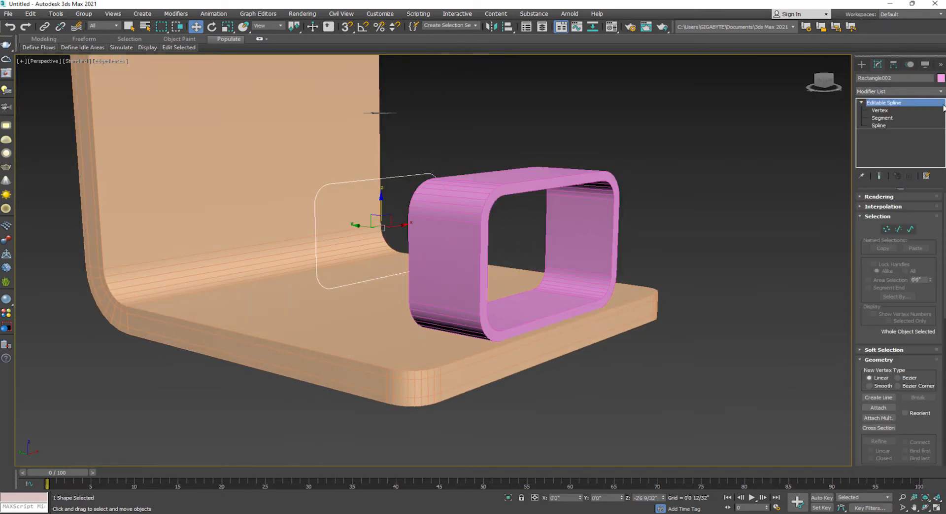
pyautogui.click(883, 91)
pyautogui.write('ex')
pyautogui.press('Return')
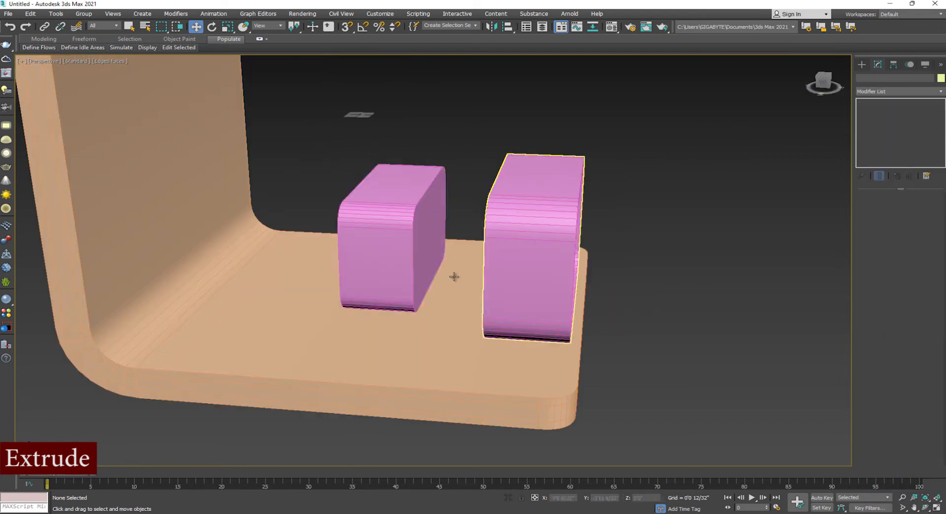
# Move the extruded block along Y into the frame, center it within the frame's depth in the Left view, and deselect it.
pyautogui.click(360, 232)
pyautogui.moveTo(357, 231); pyautogui.dragTo(504, 207)
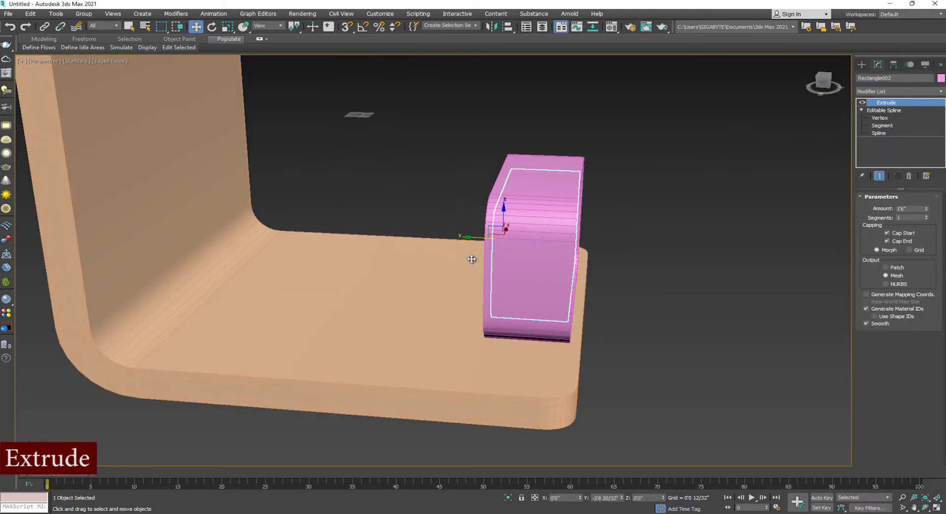
pyautogui.hotkey('alt', 'w')
pyautogui.hotkey('alt', 'w')
pyautogui.press('z')
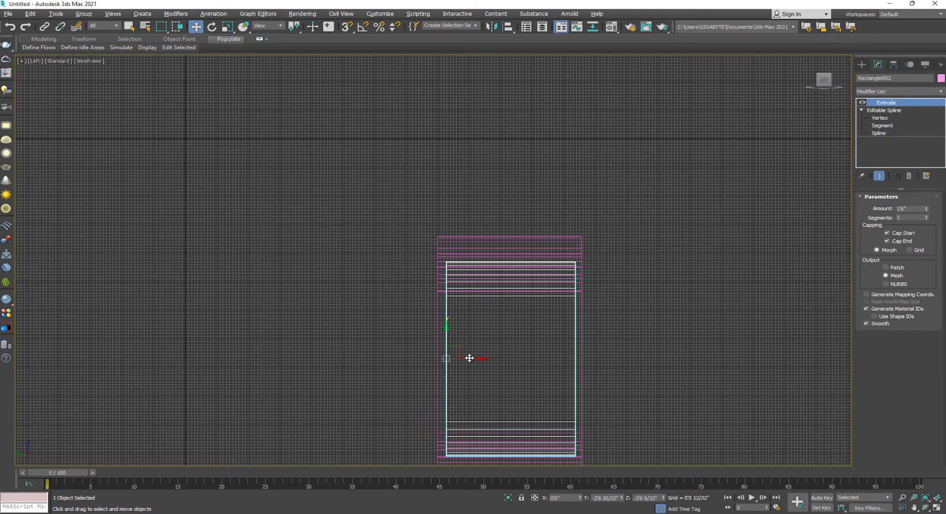
pyautogui.moveTo(471, 359); pyautogui.dragTo(468, 359)
pyautogui.click(656, 355)
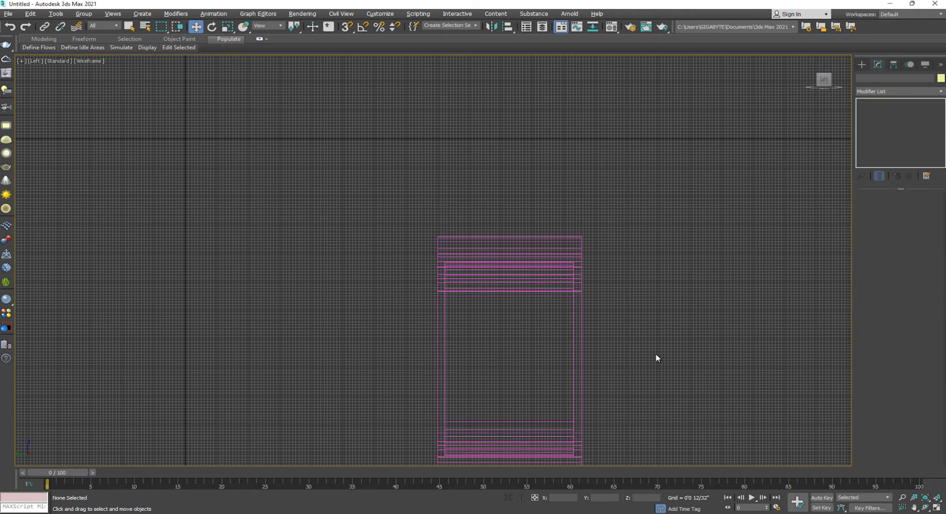
# Create a small cylinder with a radius of about 0'0 27/32" in the Top view, over the right half of the drawer block.
pyautogui.hotkey('alt', 'w')
pyautogui.middleClick(702, 369)
pyautogui.hotkey('alt', 'w')
pyautogui.keyDown('alt'); pyautogui.moveTo(703, 371); pyautogui.dragTo(647, 324, button='middle'); pyautogui.keyUp('alt')
pyautogui.hotkey('alt', 'w')
pyautogui.click(861, 65)
pyautogui.click(861, 77)
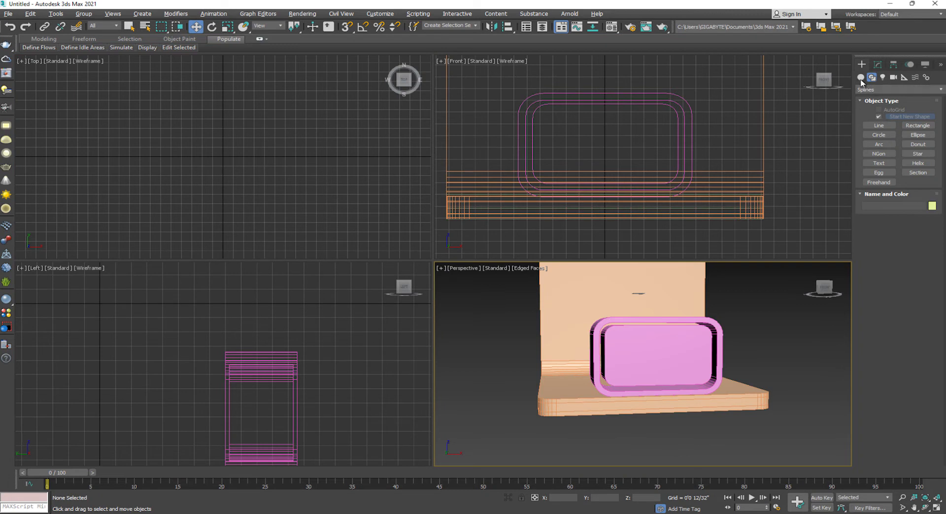
pyautogui.click(879, 137)
pyautogui.hotkey('alt', 'w')
pyautogui.scroll(10, 291, 205)
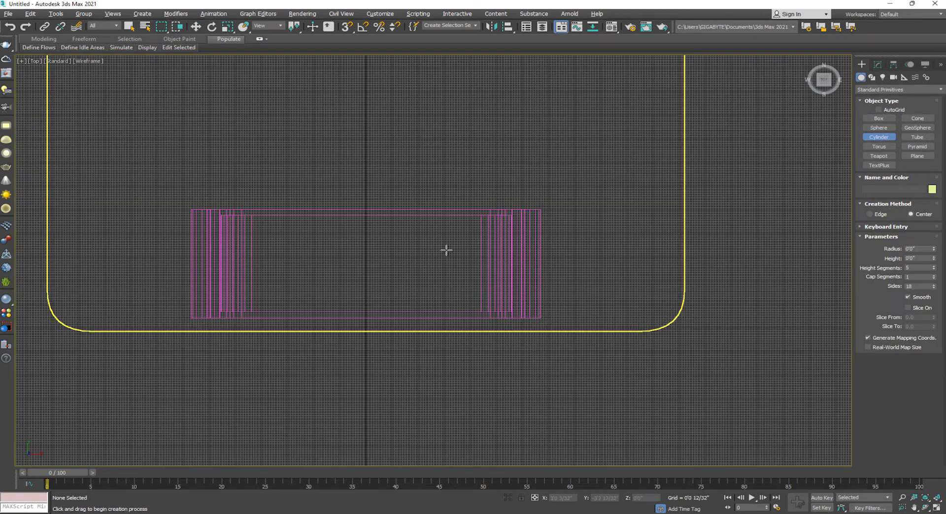
pyautogui.moveTo(455, 237); pyautogui.dragTo(457, 240)
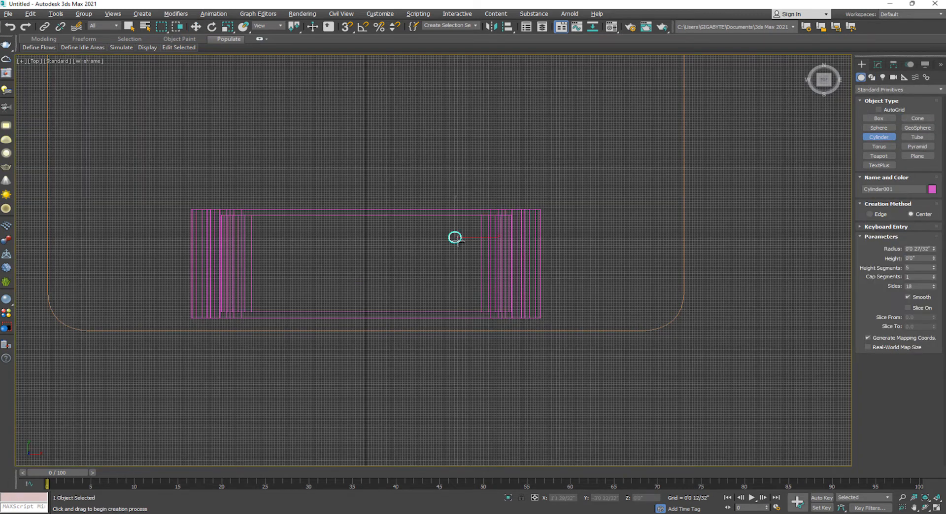
pyautogui.hotkey('alt', 'w')
pyautogui.press('w')
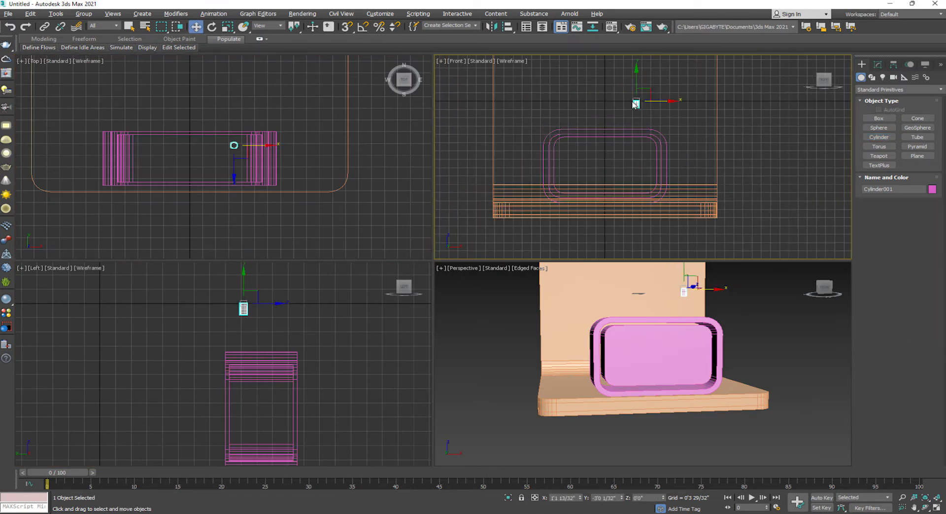
# Lower the small cylinder in the Front view into the gap above the drawer block, and set its height segments to 1.
pyautogui.moveTo(637, 84); pyautogui.dragTo(643, 110)
pyautogui.moveTo(642, 139); pyautogui.dragTo(656, 98, button='middle')
pyautogui.click(893, 65)
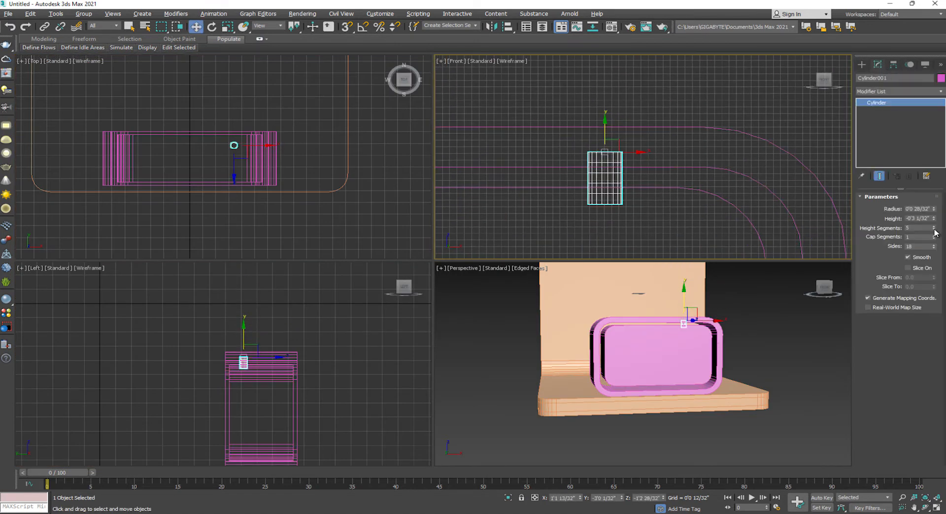
pyautogui.moveTo(605, 137); pyautogui.dragTo(605, 144)
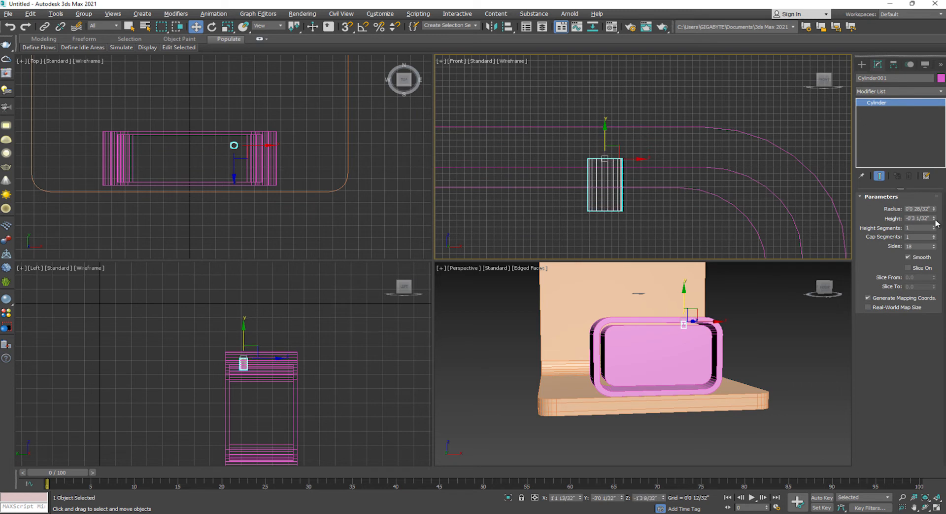
# Copy the cylinder toward the drawer's front in the Top view, and copy that pair across to the block's left half.
pyautogui.rightClick(178, 151)
pyautogui.moveTo(236, 123)
pyautogui.keyDown('shift'); pyautogui.mouseDown()
pyautogui.moveTo(238, 171)
pyautogui.moveTo(163, 169)
pyautogui.mouseUp(); pyautogui.keyUp('shift')
pyautogui.click(474, 297)
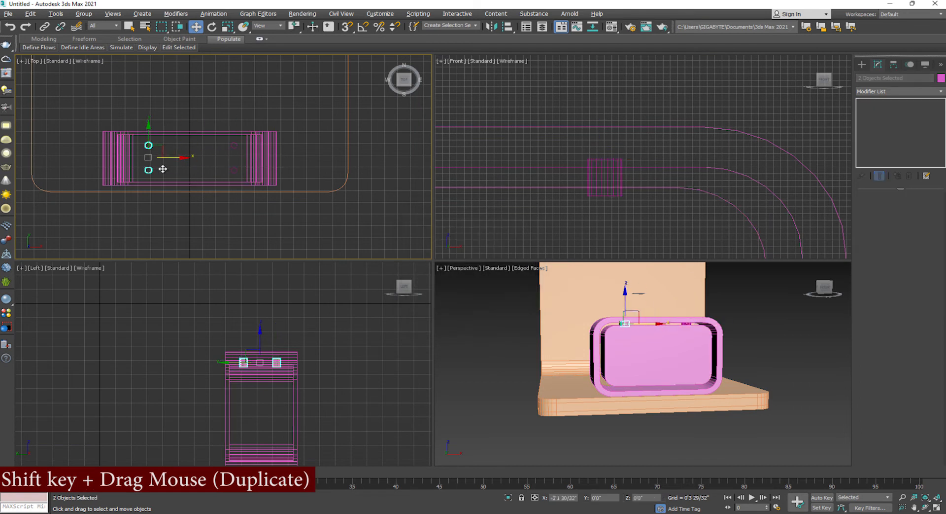
pyautogui.click(470, 298)
pyautogui.click(534, 382)
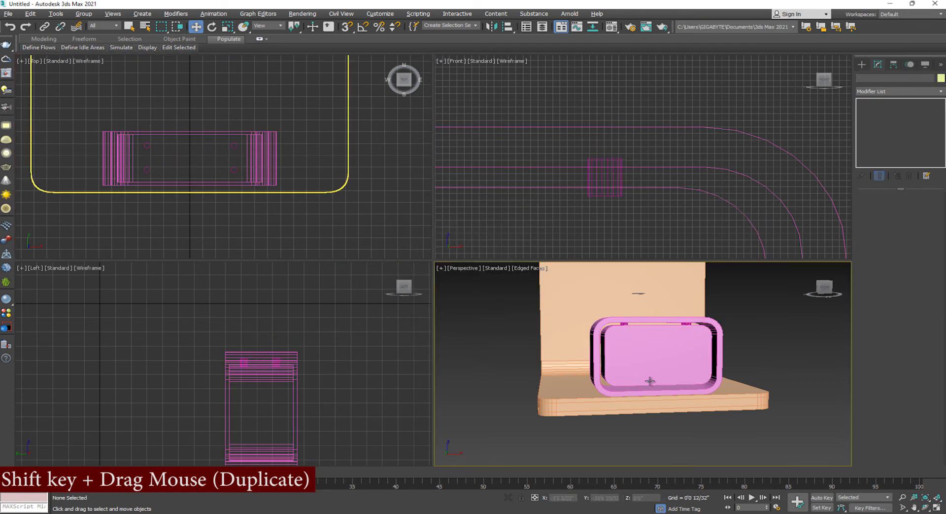
# Select the four small cylinders in the Front view and copy them down into the gap below the drawer block.
pyautogui.keyDown('alt'); pyautogui.moveTo(694, 371); pyautogui.dragTo(678, 373, button='middle'); pyautogui.keyUp('alt')
pyautogui.scroll(-4, 518, 183)
pyautogui.moveTo(518, 184); pyautogui.dragTo(718, 138, button='middle')
pyautogui.scroll(-3, 718, 137)
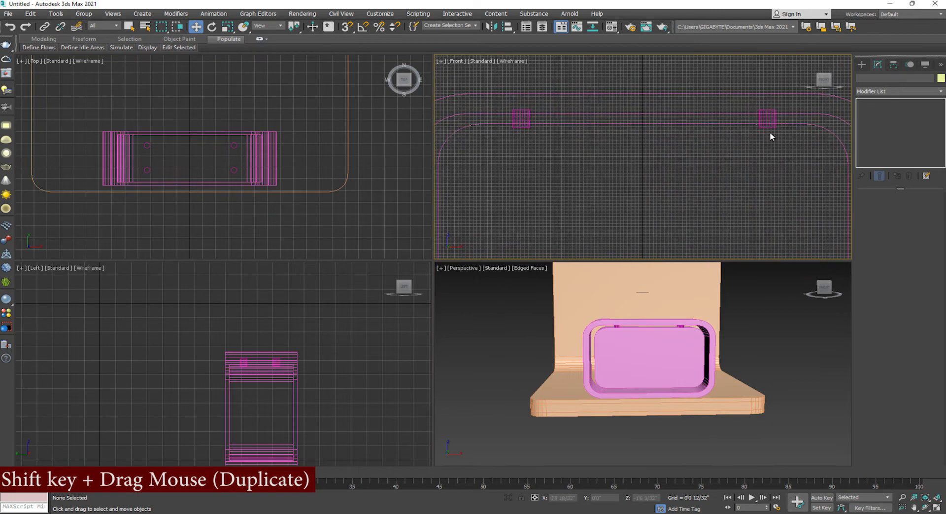
pyautogui.moveTo(487, 119); pyautogui.dragTo(486, 119)
pyautogui.scroll(-5, 561, 157)
pyautogui.moveTo(578, 173); pyautogui.dragTo(580, 147, button='middle')
pyautogui.keyDown('shift'); pyautogui.moveTo(593, 96); pyautogui.dragTo(605, 179); pyautogui.keyUp('shift')
pyautogui.click(484, 299)
pyautogui.click(659, 420)
pyautogui.moveTo(659, 420)
pyautogui.keyDown('alt'); pyautogui.mouseDown(button='middle')
pyautogui.moveTo(695, 413)
pyautogui.moveTo(667, 418)
pyautogui.mouseUp(button='middle'); pyautogui.keyUp('alt')
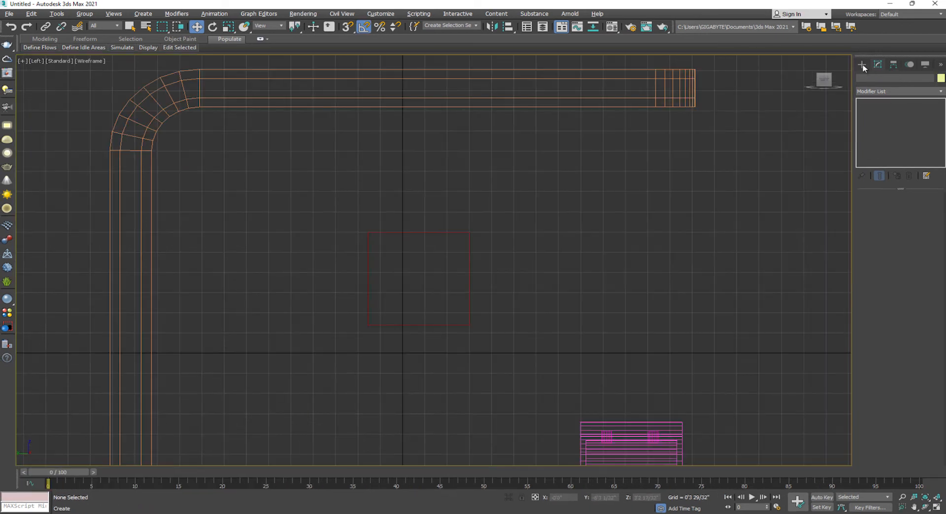
# Draw a rectangle spline inside the C-shape's opening in the Left view and convert it to an editable spline.
pyautogui.click(862, 65)
pyautogui.click(872, 77)
pyautogui.click(918, 125)
pyautogui.moveTo(370, 235); pyautogui.dragTo(464, 325)
pyautogui.rightClick(464, 325)
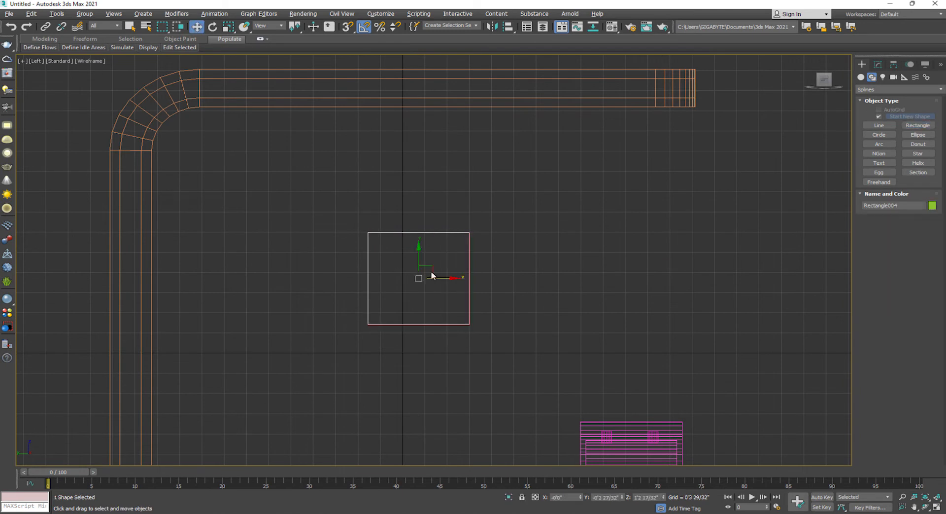
pyautogui.rightClick(430, 278)
pyautogui.moveTo(480, 370)
pyautogui.click(576, 369)
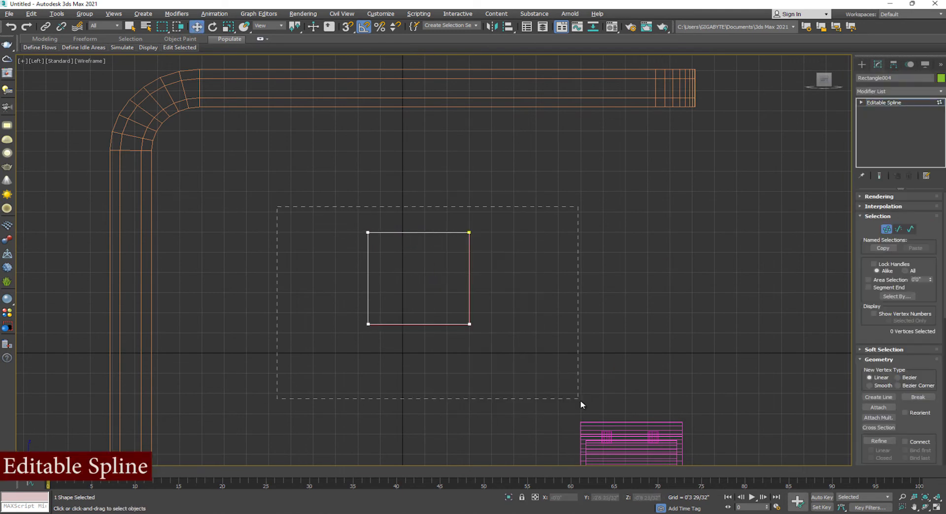
# Select all four vertices of the rectangle and fillet its corners.
pyautogui.scroll(-10, 875, 342)
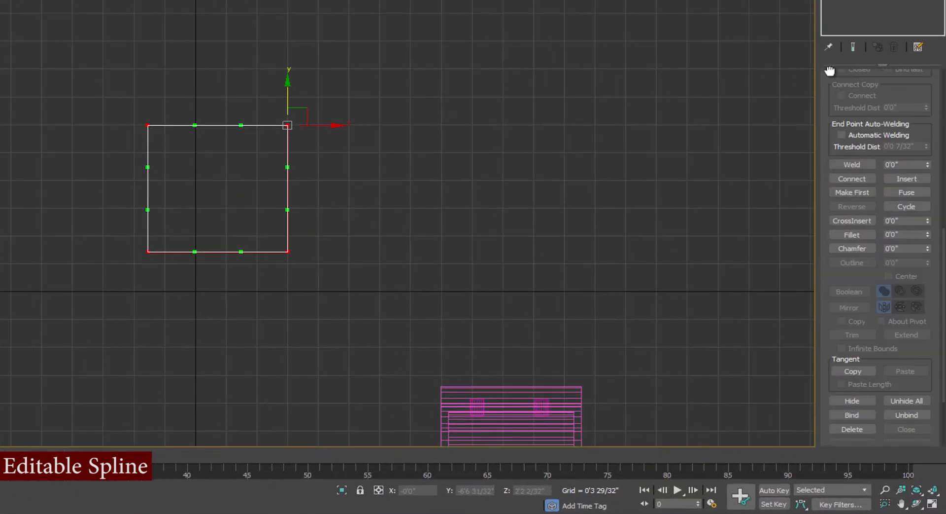
pyautogui.click(868, 206)
pyautogui.moveTo(287, 126); pyautogui.dragTo(283, 108)
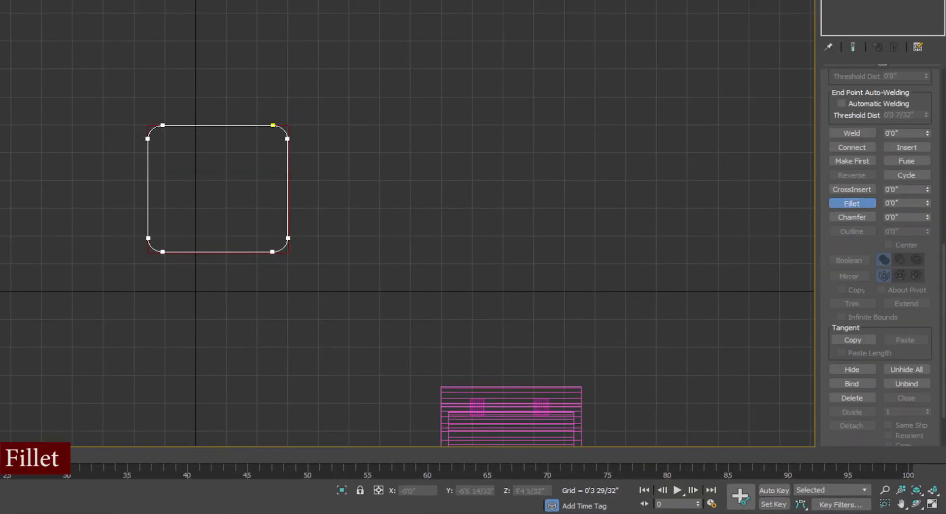
# Outline the rounded rectangle's spline outward to form a closed double-line frame profile.
pyautogui.press('1')
pyautogui.press('3')
pyautogui.click(207, 125)
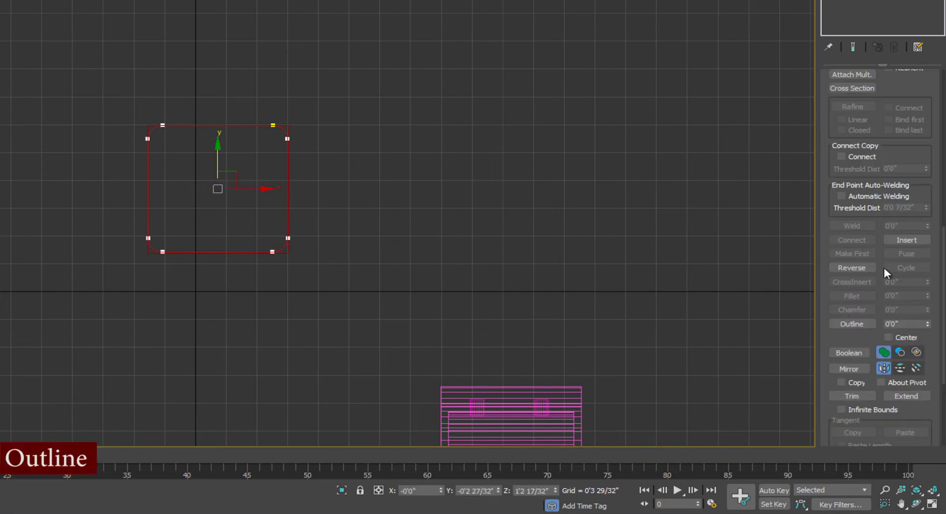
pyautogui.click(852, 323)
pyautogui.moveTo(249, 142)
pyautogui.mouseDown()
pyautogui.moveTo(234, 111)
pyautogui.moveTo(240, 140)
pyautogui.mouseUp()
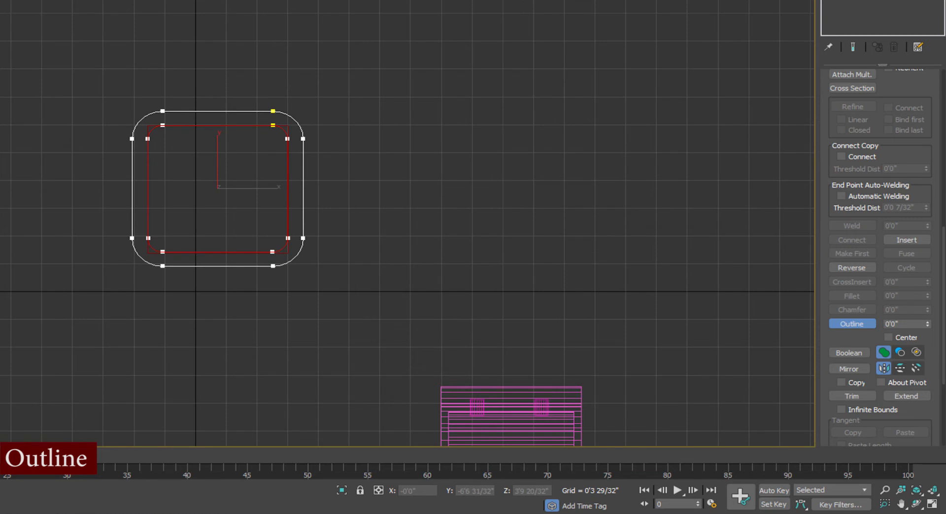
pyautogui.press('3')
pyautogui.click(622, 117)
pyautogui.click(149, 126)
pyautogui.press('Delete')
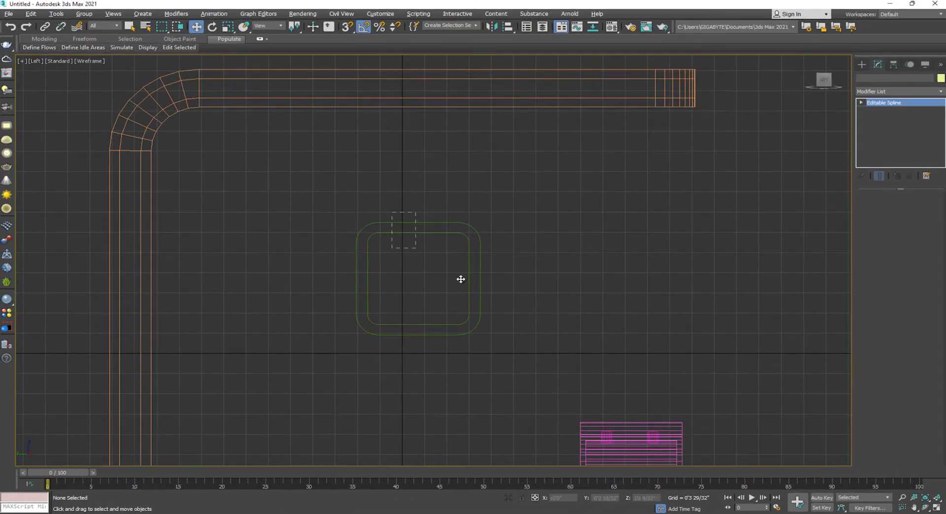
# Add an Extrude modifier to the new frame profile with an amount of 0'11 31/32".
pyautogui.moveTo(461, 279); pyautogui.dragTo(466, 282)
pyautogui.hotkey('alt', 'w')
pyautogui.hotkey('alt', 'w')
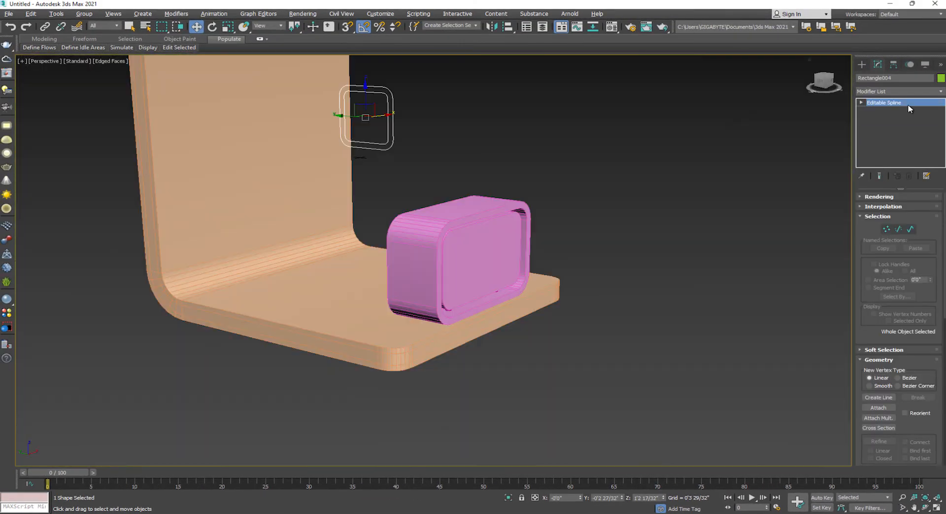
pyautogui.click(892, 92)
pyautogui.press('e')
pyautogui.click(876, 138)
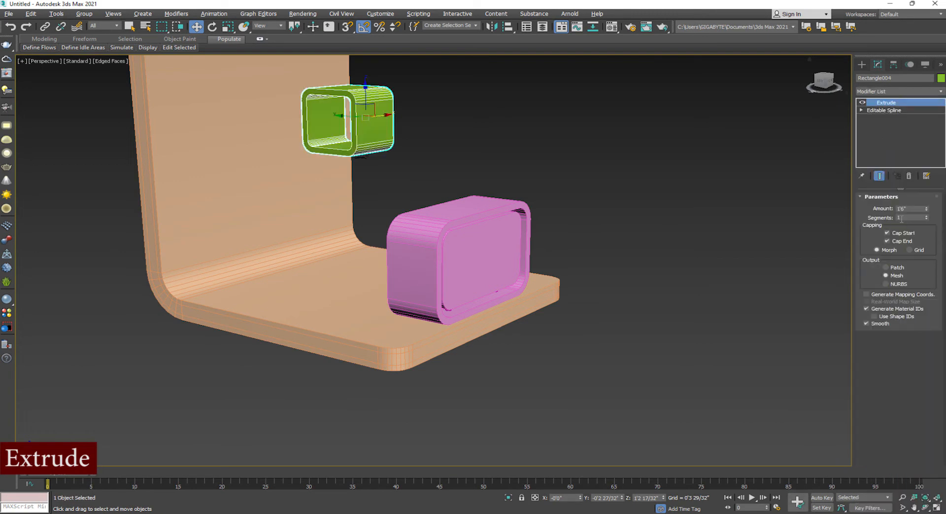
pyautogui.press('Return')
pyautogui.click(433, 140)
pyautogui.click(377, 127)
pyautogui.click(361, 129)
# Copy the extruded box frame downward in the Left view to form a vertical column of three evenly spaced boxes.
pyautogui.hotkey('alt', 'w')
pyautogui.click(196, 394)
pyautogui.hotkey('alt', 'w')
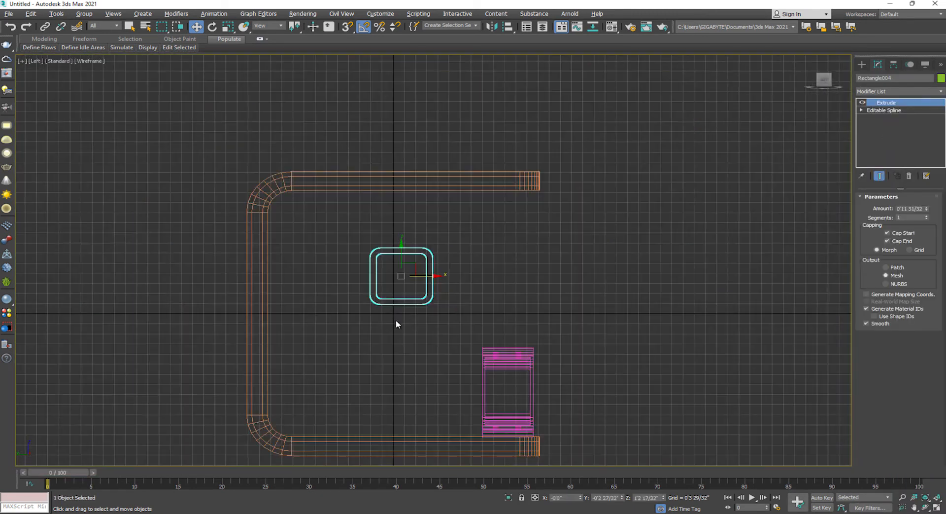
pyautogui.moveTo(413, 268)
pyautogui.mouseDown()
pyautogui.moveTo(412, 233)
pyautogui.moveTo(412, 296)
pyautogui.mouseUp()
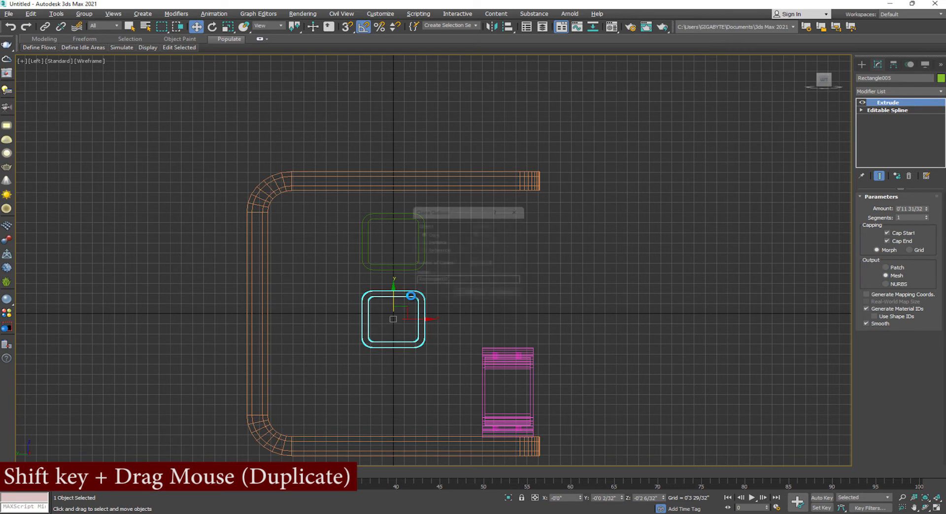
pyautogui.click(479, 302)
pyautogui.click(599, 314)
pyautogui.moveTo(437, 208); pyautogui.dragTo(399, 346)
pyautogui.hotkey('alt', 'w')
pyautogui.middleClick(573, 413)
pyautogui.hotkey('alt', 'w')
# Place the three boxes along the C-shape's left edge in the Front view and copy the middle one to the right edge.
pyautogui.keyDown('ctrl'); pyautogui.click(350, 249); pyautogui.keyUp('ctrl')
pyautogui.press('f')
pyautogui.moveTo(635, 144)
pyautogui.mouseDown()
pyautogui.moveTo(513, 129)
pyautogui.moveTo(710, 149)
pyautogui.moveTo(808, 173)
pyautogui.mouseUp()
pyautogui.click(585, 128)
pyautogui.click(507, 108)
pyautogui.click(473, 298)
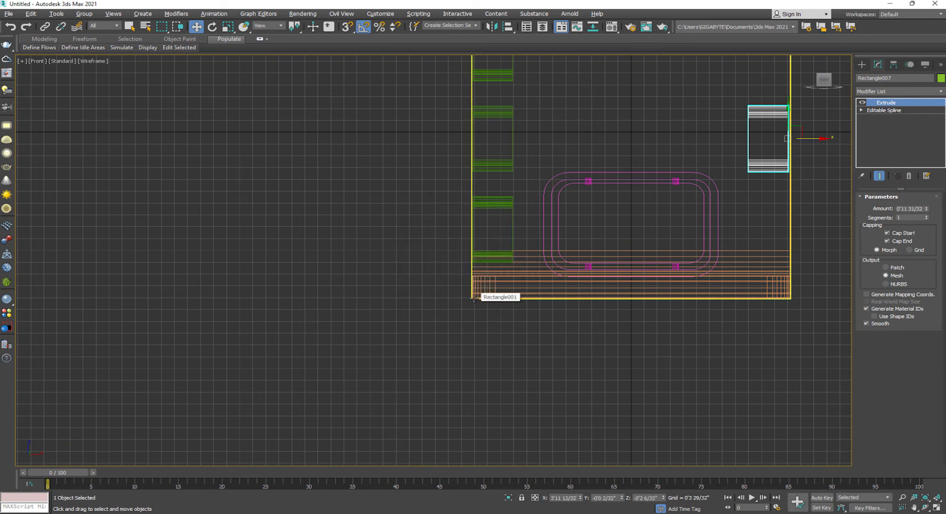
pyautogui.click(688, 348)
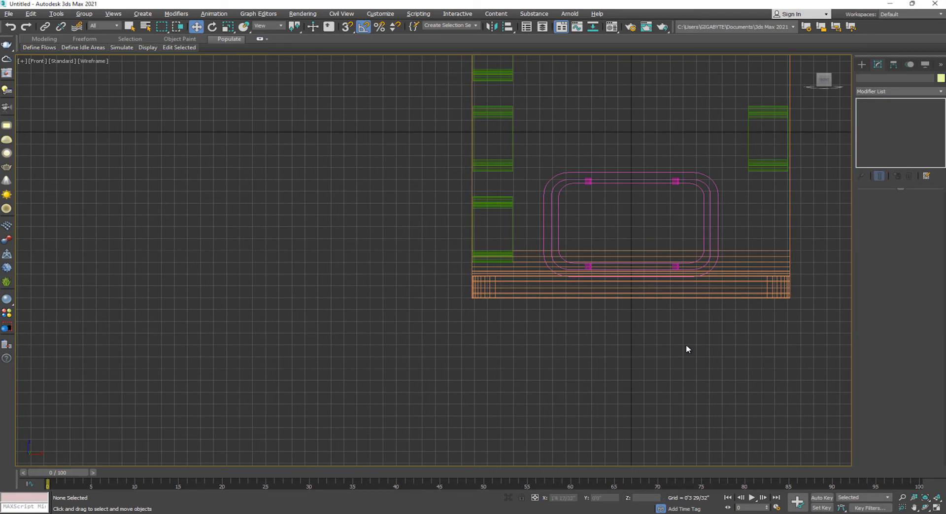
# Set the Extrude amount of the box at the right edge to 0'5 30/32".
pyautogui.hotkey('alt', 'w')
pyautogui.hotkey('alt', 'w')
pyautogui.keyDown('alt'); pyautogui.moveTo(634, 302); pyautogui.dragTo(542, 340, button='middle'); pyautogui.keyUp('alt')
pyautogui.click(549, 289)
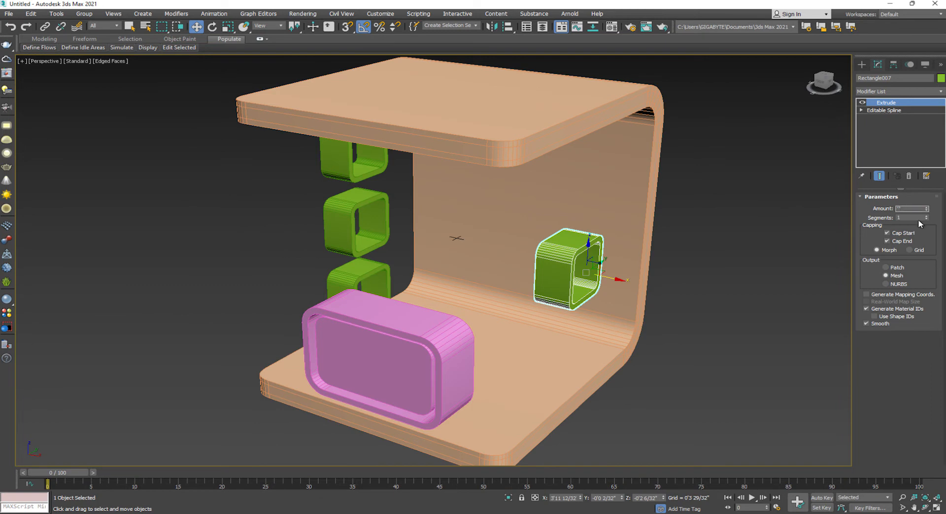
pyautogui.press('Return')
pyautogui.click(644, 327)
# Delete the inner spline of the right-hand box's editable spline, keeping only its outer outline.
pyautogui.click(581, 285)
pyautogui.click(885, 110)
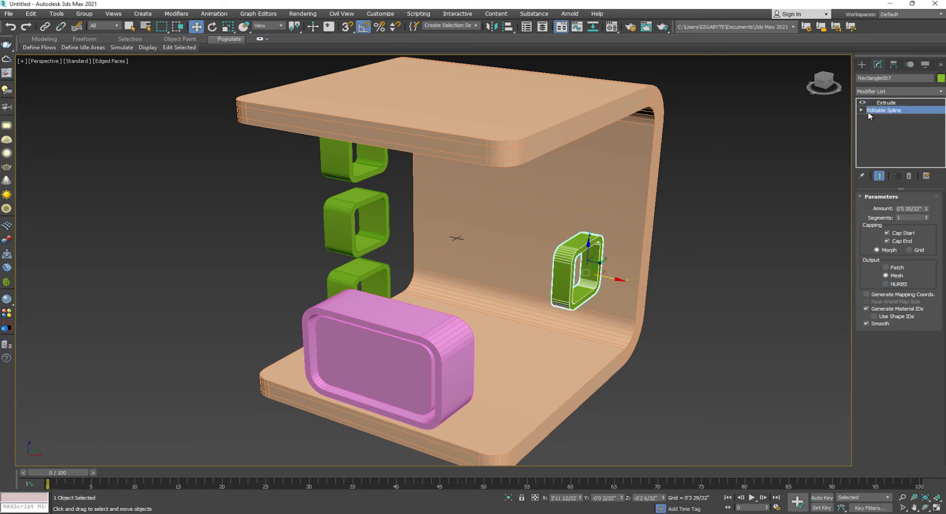
pyautogui.keyDown('alt'); pyautogui.moveTo(796, 207); pyautogui.dragTo(818, 197, button='middle'); pyautogui.keyUp('alt')
pyautogui.click(878, 133)
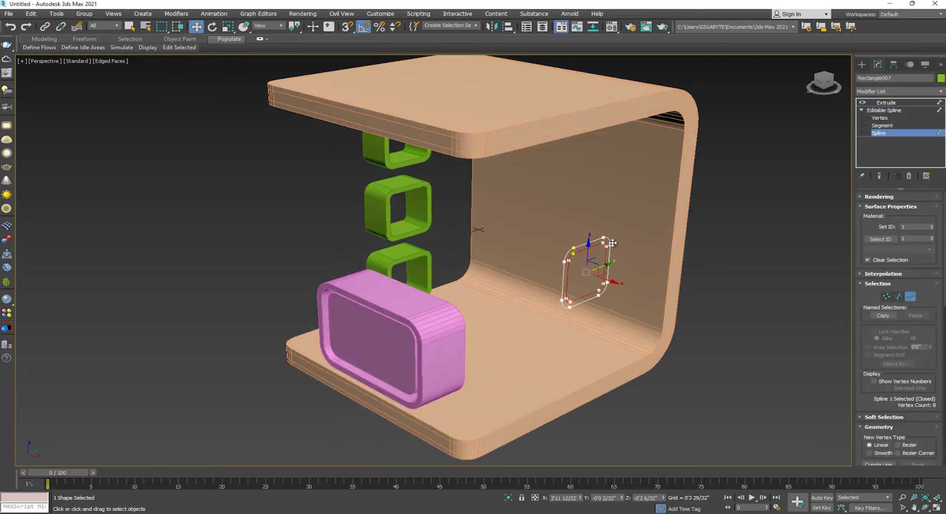
pyautogui.click(584, 249)
pyautogui.keyDown('alt'); pyautogui.moveTo(596, 298); pyautogui.dragTo(524, 244, button='middle'); pyautogui.keyUp('alt')
pyautogui.click(635, 265)
# Enlarge the right-hand block's outline in the Left view by moving its vertices to make it taller and slightly wider.
pyautogui.click(877, 118)
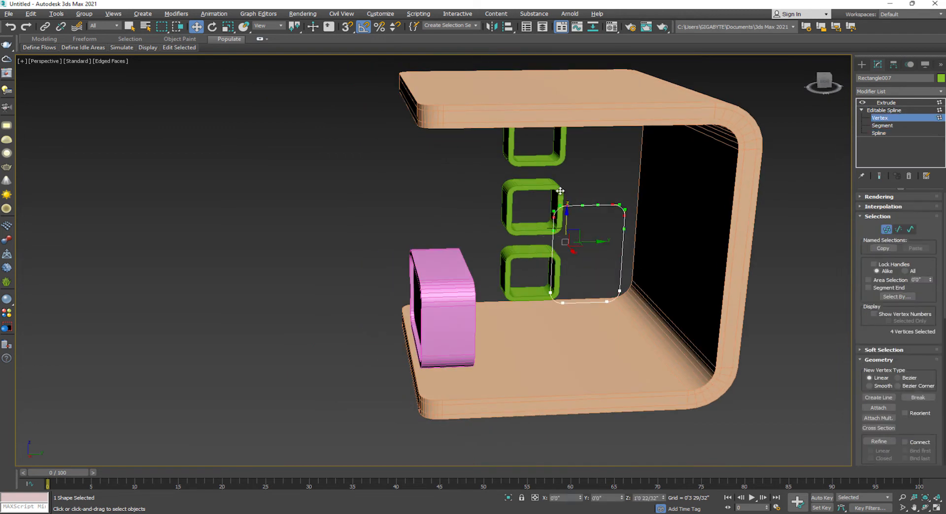
pyautogui.hotkey('alt', 'w')
pyautogui.hotkey('alt', 'w')
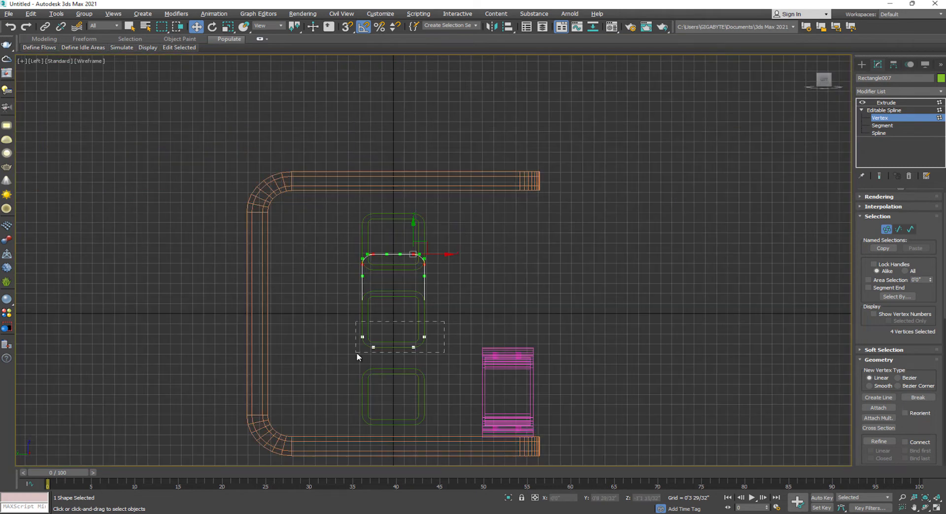
pyautogui.moveTo(369, 330); pyautogui.dragTo(369, 339)
pyautogui.moveTo(445, 236); pyautogui.dragTo(407, 369)
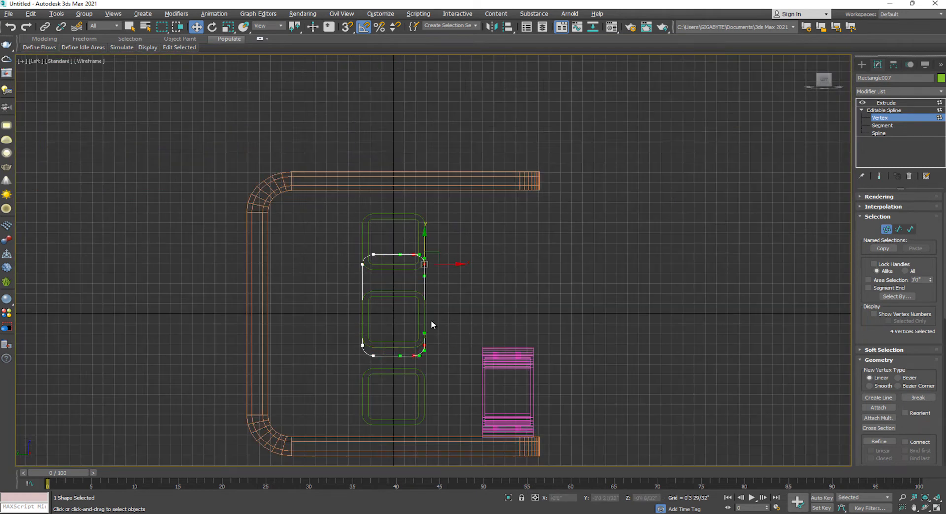
pyautogui.moveTo(447, 264); pyautogui.dragTo(452, 265)
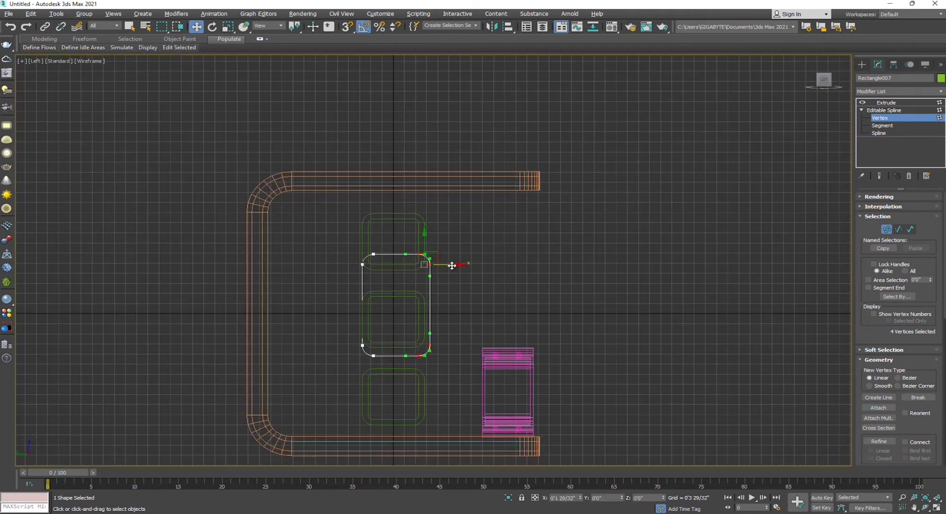
# Return to the block's Extrude level, center the block on the column of boxes in the Left view, and deselect it.
pyautogui.click(883, 101)
pyautogui.moveTo(415, 318); pyautogui.dragTo(411, 318)
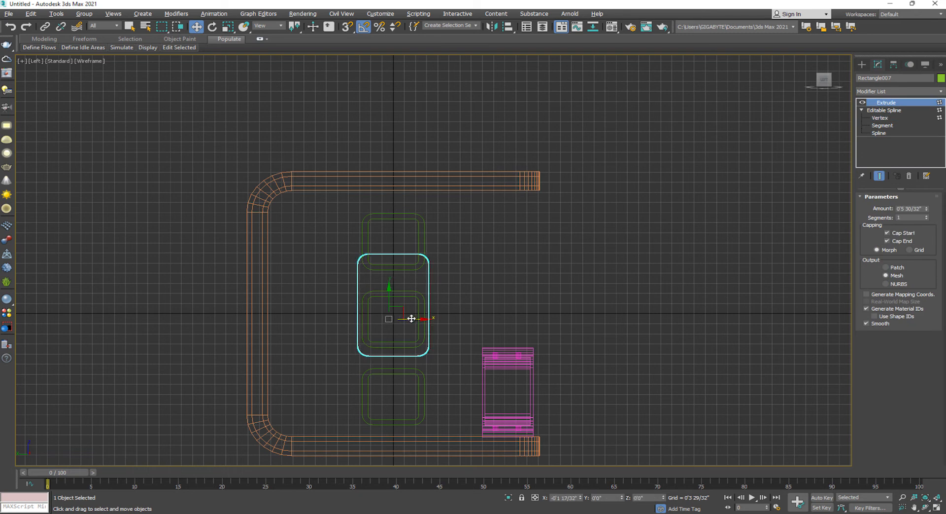
pyautogui.click(579, 285)
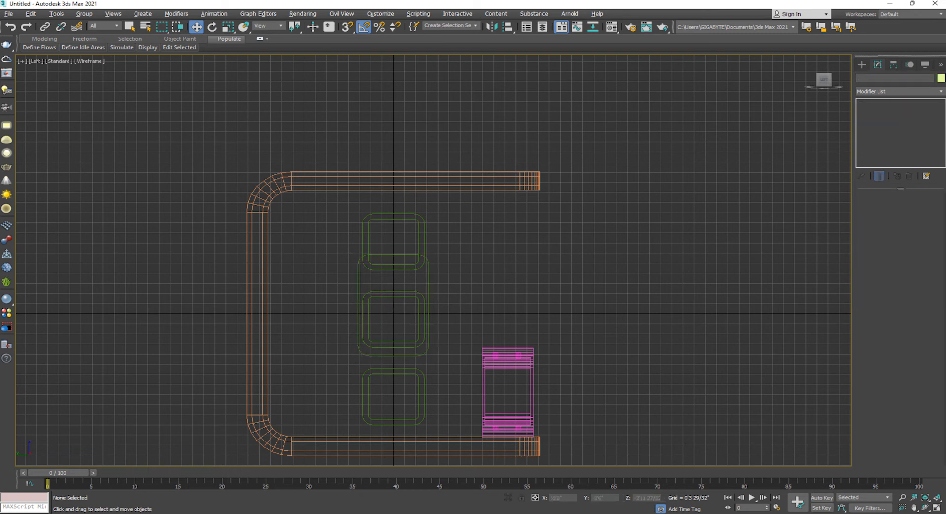
# Select all objects, assign them a new VRayMtl material, and make their wireframe color black.
pyautogui.hotkey('alt', 'w')
pyautogui.click(646, 315)
pyautogui.hotkey('alt', 'w')
pyautogui.keyDown('alt'); pyautogui.moveTo(546, 337); pyautogui.dragTo(485, 317, button='middle'); pyautogui.keyUp('alt')
pyautogui.moveTo(120, 81); pyautogui.dragTo(647, 455)
pyautogui.click(613, 27)
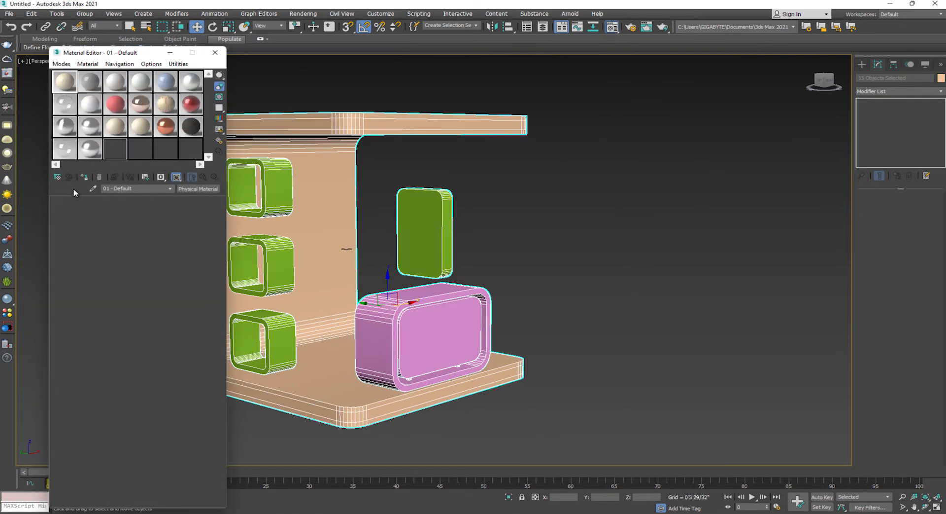
pyautogui.doubleClick(370, 371)
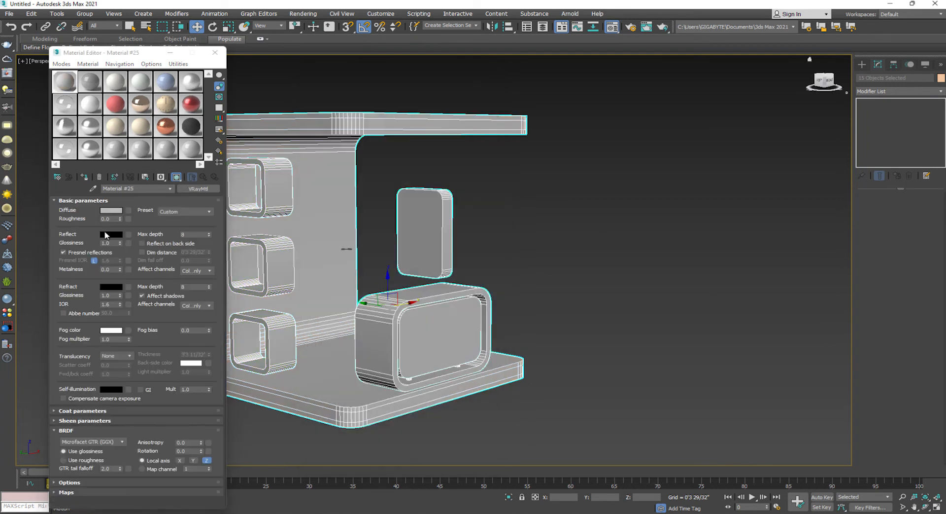
pyautogui.click(85, 177)
pyautogui.press('Return')
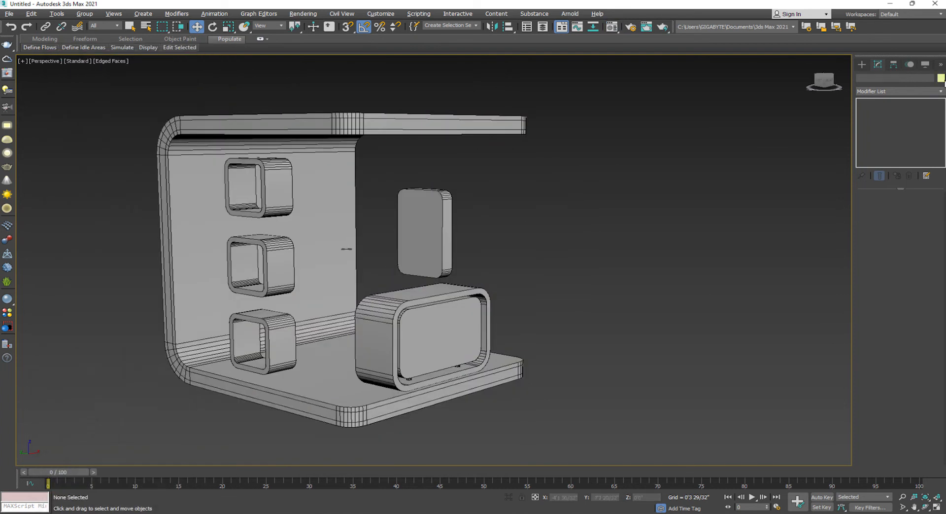
# Create a cylinder of radius 0'1 3/32" and height -0'9 31/32" between the upper shelf and top box, and copy it sideways in the Left view.
pyautogui.keyDown('alt'); pyautogui.moveTo(316, 236); pyautogui.dragTo(353, 232, button='middle'); pyautogui.keyUp('alt')
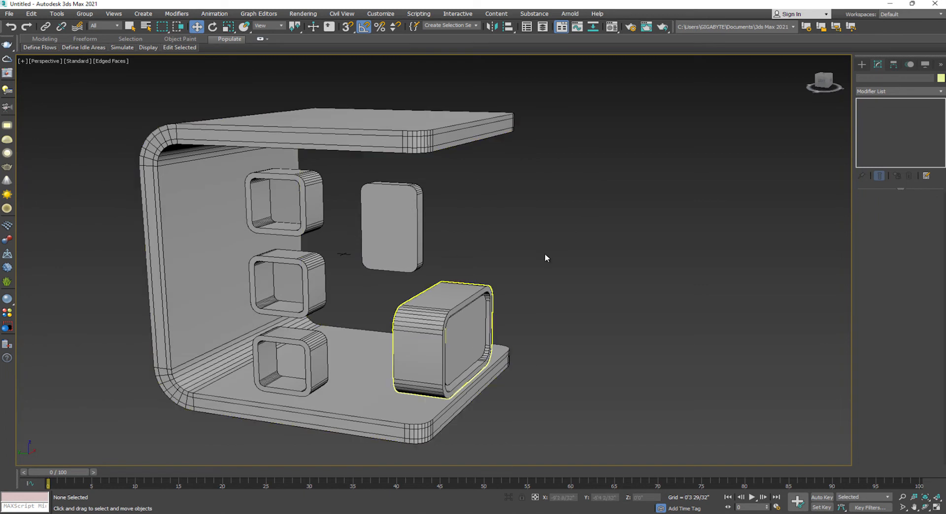
pyautogui.hotkey('alt', 'w')
pyautogui.click(247, 96)
pyautogui.hotkey('alt', 'w')
pyautogui.scroll(-2, 572, 101)
pyautogui.moveTo(571, 101); pyautogui.dragTo(593, 218, button='middle')
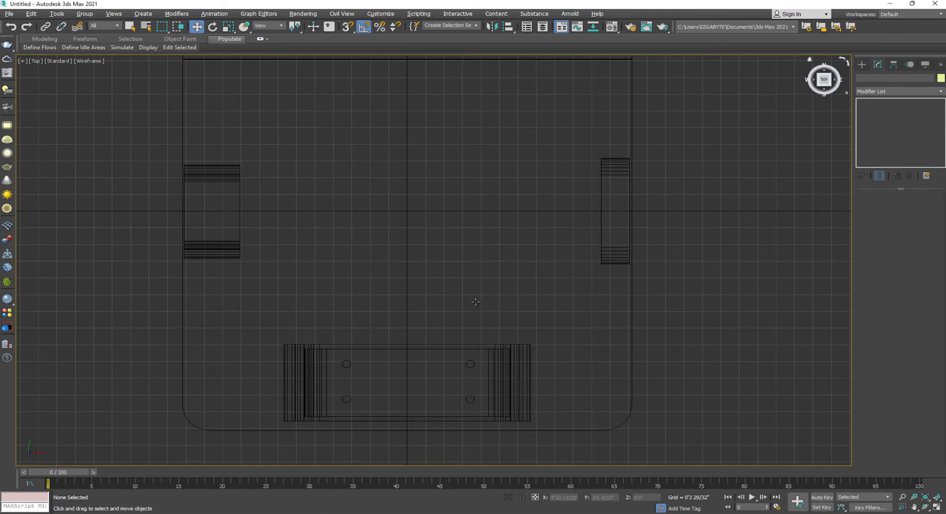
pyautogui.click(862, 64)
pyautogui.click(862, 77)
pyautogui.click(879, 137)
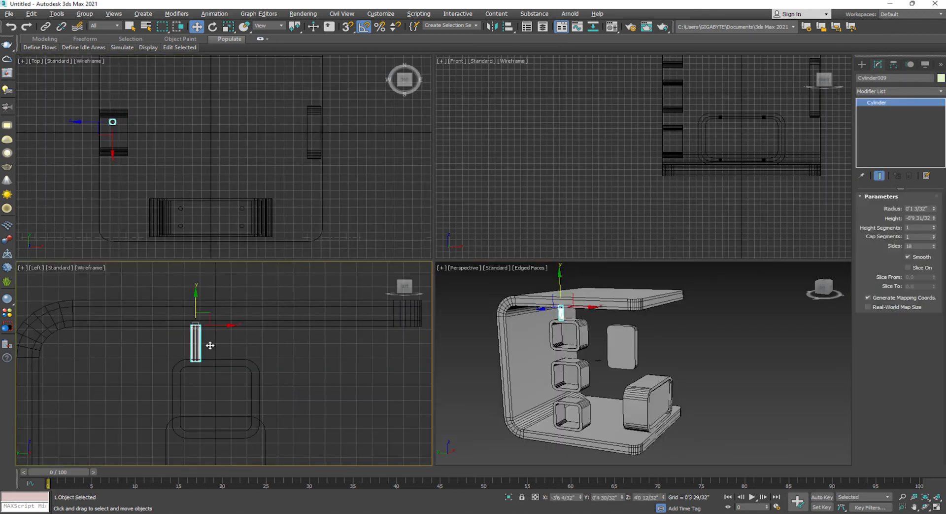
pyautogui.keyDown('shift'); pyautogui.moveTo(209, 317); pyautogui.dragTo(261, 329); pyautogui.keyUp('shift')
pyautogui.click(475, 295)
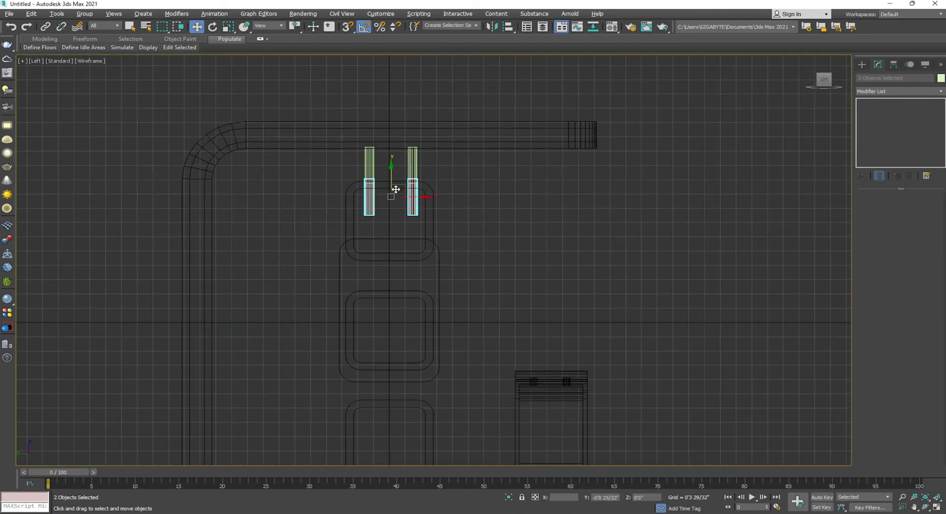
# Copy the cylinder pair down the box column to the gaps between boxes and floor, and shorten the lowest pair.
pyautogui.keyDown('shift'); pyautogui.moveTo(398, 180); pyautogui.dragTo(398, 257); pyautogui.keyUp('shift')
pyautogui.click(474, 298)
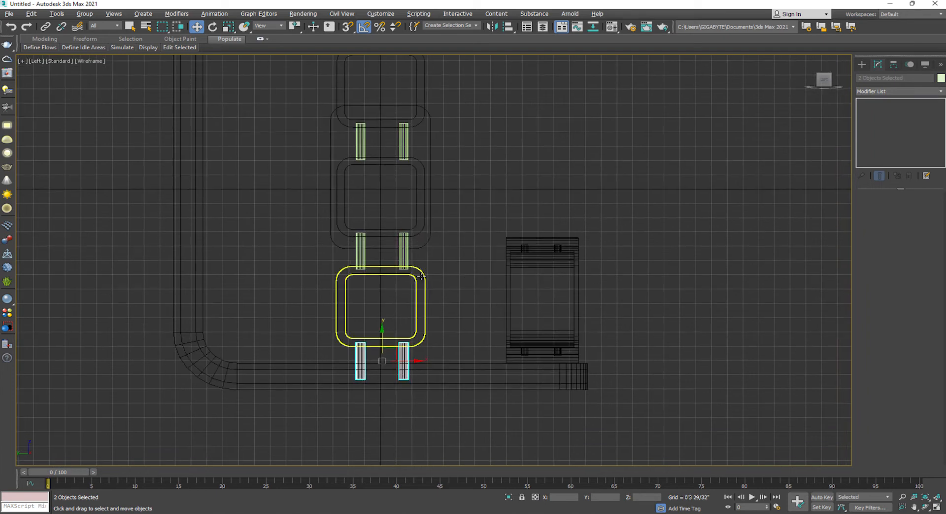
pyautogui.moveTo(413, 359); pyautogui.dragTo(353, 365)
pyautogui.press('r')
pyautogui.moveTo(382, 324); pyautogui.dragTo(383, 338)
pyautogui.press('w')
# Select the three boxes of the column and move them up slightly in the Left view.
pyautogui.scroll(-2, 419, 209)
pyautogui.click(397, 210)
pyautogui.keyDown('ctrl'); pyautogui.click(396, 276); pyautogui.keyUp('ctrl')
pyautogui.keyDown('ctrl'); pyautogui.click(378, 354); pyautogui.keyUp('ctrl')
pyautogui.moveTo(363, 258); pyautogui.dragTo(386, 228)
pyautogui.click(340, 234)
pyautogui.scroll(3, 348, 229)
# Adjust the length and height position of the cylinder pair between the middle and lowest boxes so it spans the gap.
pyautogui.click(416, 249)
pyautogui.keyDown('ctrl'); pyautogui.click(352, 249); pyautogui.keyUp('ctrl')
pyautogui.click(384, 224)
pyautogui.hotkey('ctrl', 'z')
pyautogui.click(416, 416)
pyautogui.keyDown('ctrl'); pyautogui.click(355, 416); pyautogui.keyUp('ctrl')
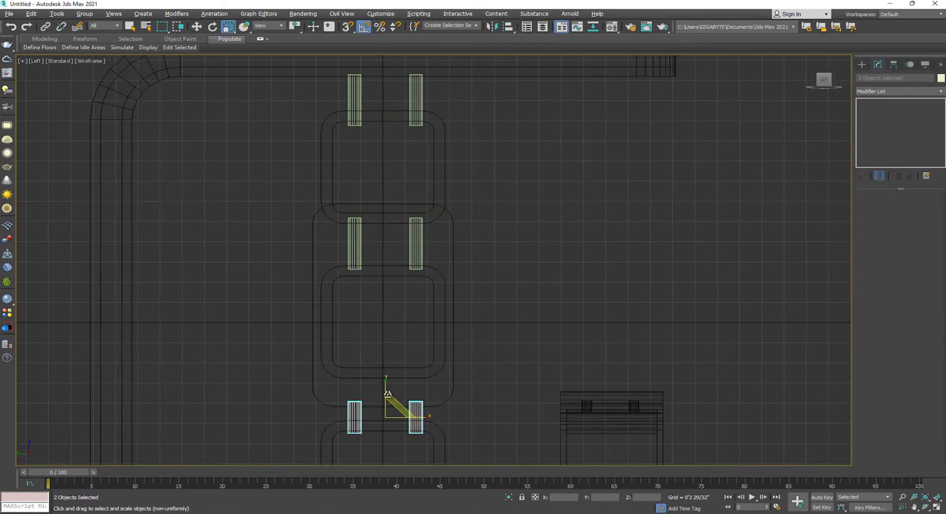
pyautogui.press('r')
pyautogui.moveTo(386, 402); pyautogui.dragTo(386, 387)
pyautogui.press('w')
pyautogui.moveTo(386, 387); pyautogui.dragTo(385, 371)
pyautogui.press('r')
pyautogui.press('w')
# Move the lowest cylinder pair up slightly so it joins the bottom box to the floor slab, and deselect it.
pyautogui.moveTo(396, 396); pyautogui.dragTo(402, 227, button='middle')
pyautogui.moveTo(445, 380); pyautogui.dragTo(348, 387)
pyautogui.moveTo(389, 370); pyautogui.dragTo(389, 359)
pyautogui.click(493, 353)
pyautogui.hotkey('alt', 'w')
pyautogui.hotkey('alt', 'w')
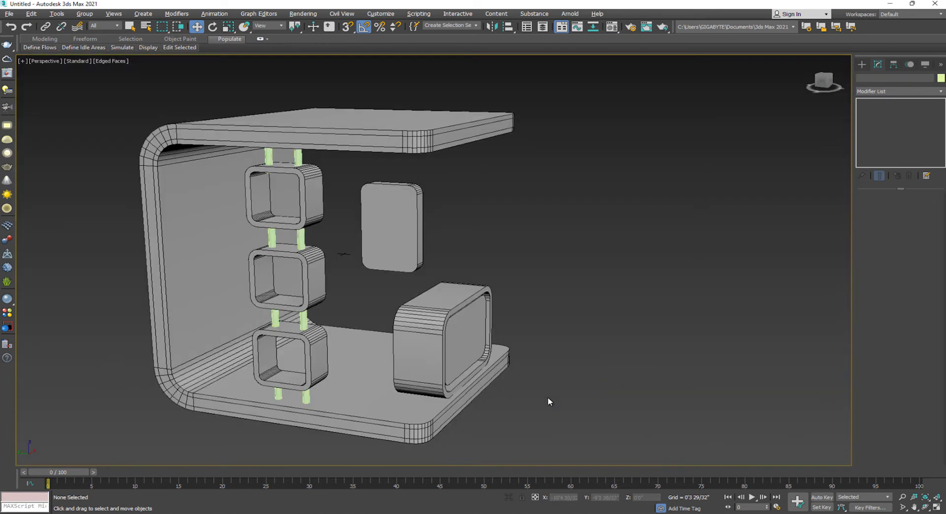
# Copy the cylinder pair between the upper two boxes sideways to the side block, as one Copy clone.
pyautogui.click(302, 239)
pyautogui.keyDown('ctrl'); pyautogui.click(273, 238); pyautogui.keyUp('ctrl')
pyautogui.keyDown('alt'); pyautogui.moveTo(323, 293); pyautogui.dragTo(287, 266, button='middle'); pyautogui.keyUp('alt')
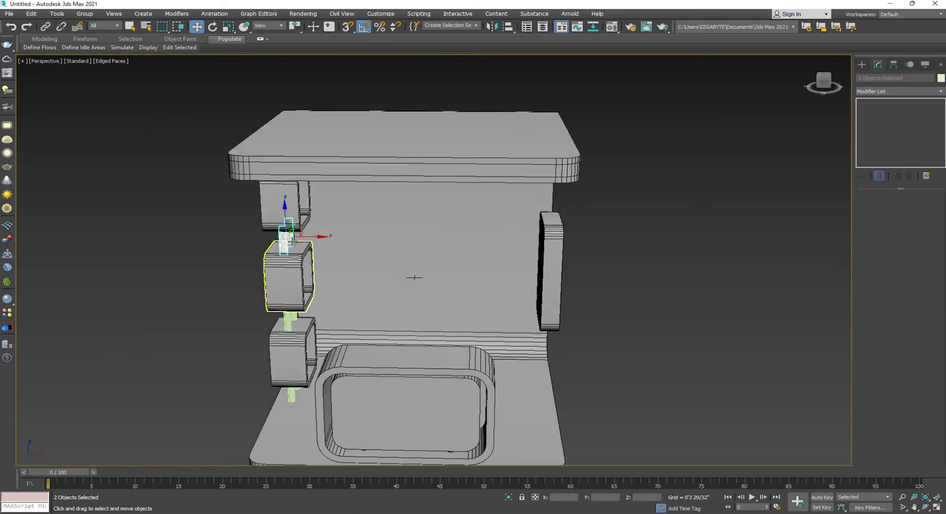
pyautogui.keyDown('shift'); pyautogui.moveTo(286, 238); pyautogui.dragTo(542, 240); pyautogui.keyUp('shift')
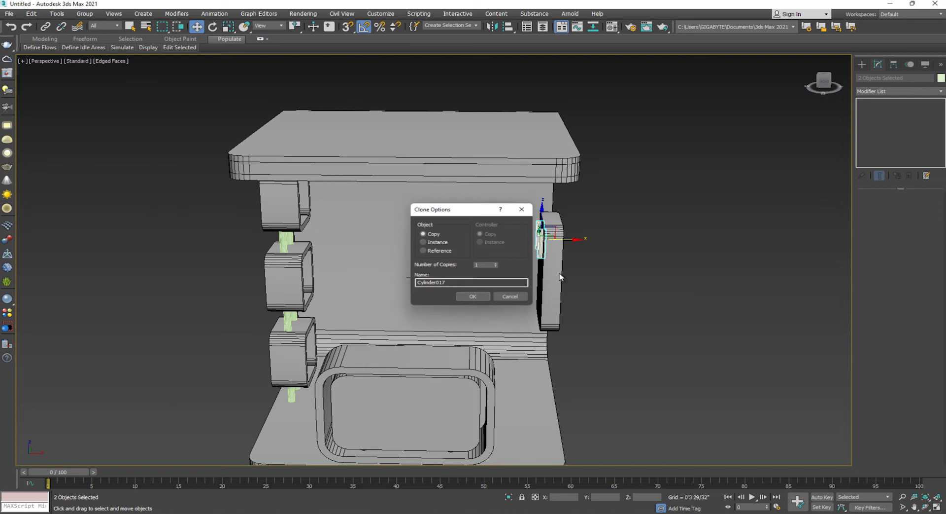
pyautogui.click(470, 297)
pyautogui.hotkey('alt', 'w')
pyautogui.hotkey('alt', 'w')
pyautogui.press('z')
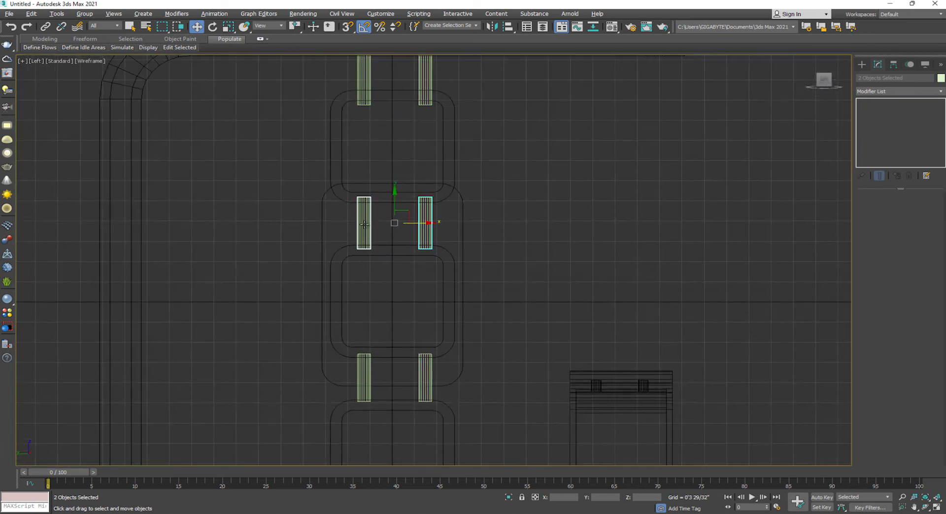
# Lengthen the copied cylinders, place them between the ceiling slab and side block, and copy them below the block.
pyautogui.moveTo(397, 287); pyautogui.dragTo(392, 207)
pyautogui.press('r')
pyautogui.scroll(-3, 395, 199)
pyautogui.press('w')
pyautogui.keyDown('shift'); pyautogui.moveTo(388, 162); pyautogui.dragTo(387, 397); pyautogui.keyUp('shift')
pyautogui.click(475, 299)
pyautogui.moveTo(444, 368); pyautogui.dragTo(429, 215, button='middle')
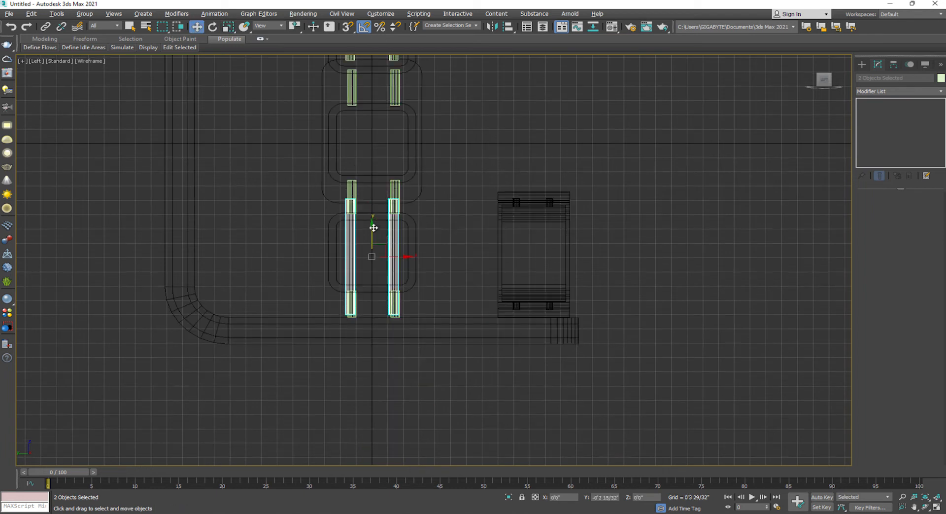
# Center the side block's upper and lower cylinders within the block's thickness in the Front view.
pyautogui.hotkey('alt', 'w')
pyautogui.click(670, 389)
pyautogui.hotkey('alt', 'w')
pyautogui.hotkey('alt', 'w')
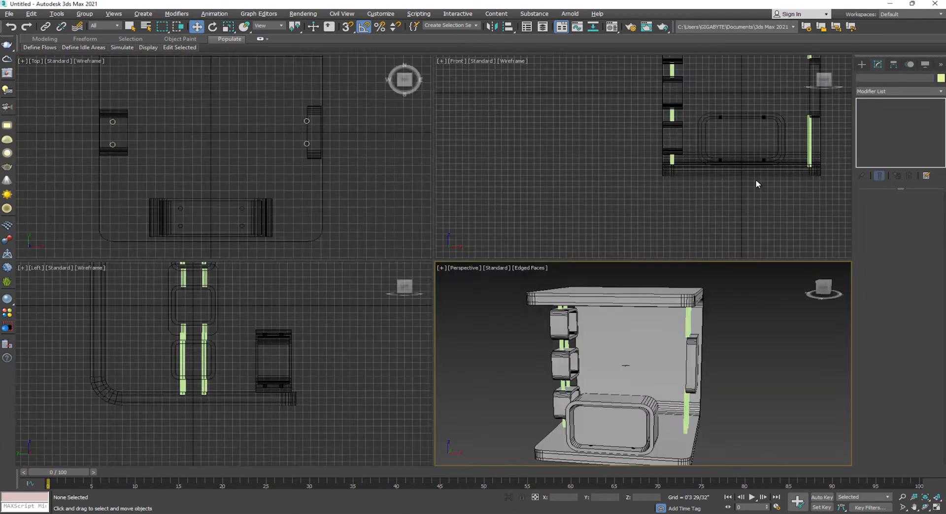
pyautogui.click(702, 236)
pyautogui.hotkey('alt', 'w')
pyautogui.moveTo(443, 165); pyautogui.dragTo(463, 178)
pyautogui.keyDown('ctrl'); pyautogui.moveTo(450, 359); pyautogui.dragTo(466, 373); pyautogui.keyUp('ctrl')
pyautogui.hotkey('alt', 'w')
pyautogui.click(724, 371)
pyautogui.hotkey('alt', 'w')
pyautogui.keyDown('alt'); pyautogui.moveTo(724, 372); pyautogui.dragTo(586, 403, button='middle'); pyautogui.keyUp('alt')
pyautogui.keyDown('alt'); pyautogui.moveTo(249, 348); pyautogui.dragTo(356, 401, button='middle'); pyautogui.keyUp('alt')
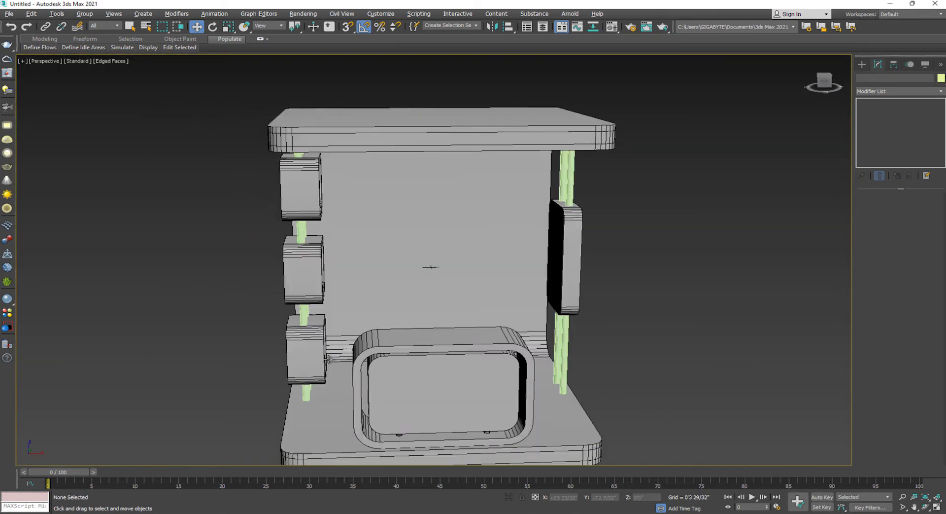
# Merge the LCD group from LCD.max in the Stall folder into the scene.
pyautogui.click(9, 14)
pyautogui.moveTo(64, 135)
pyautogui.click(137, 145)
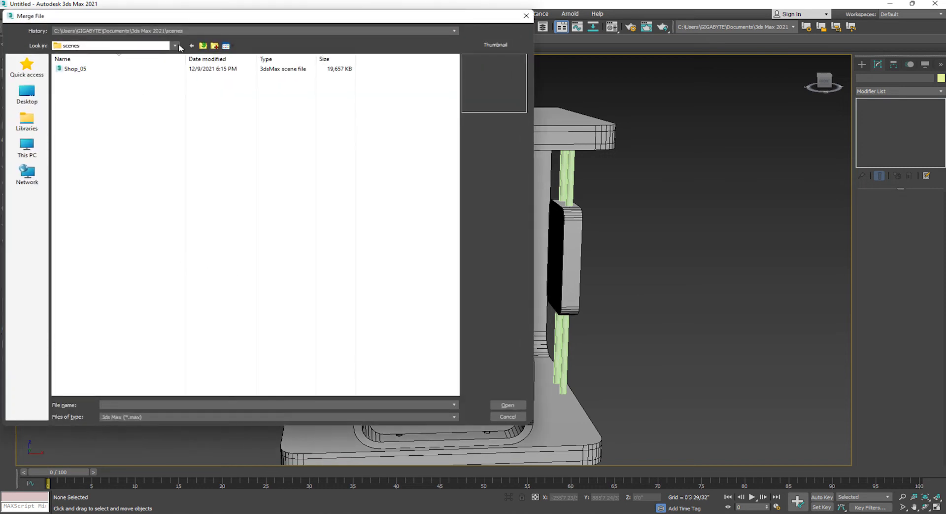
pyautogui.click(82, 30)
pyautogui.click(82, 45)
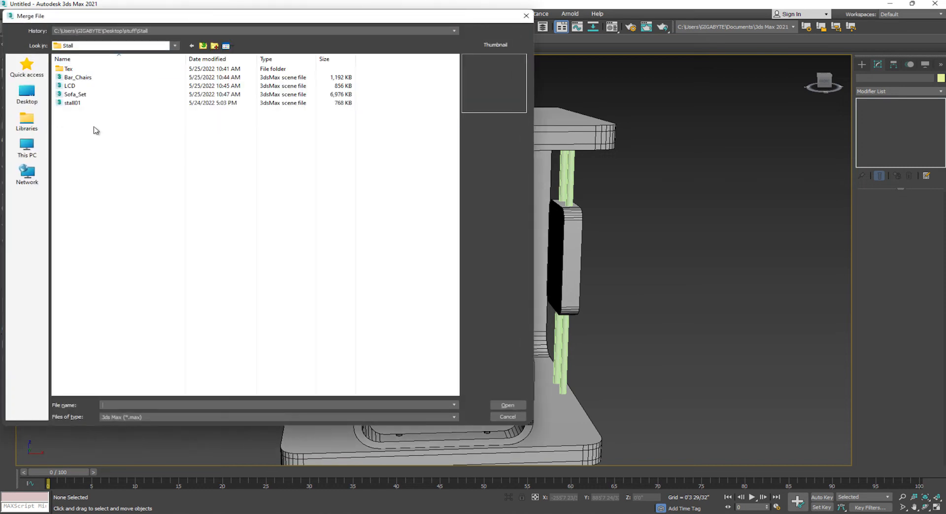
pyautogui.click(71, 87)
pyautogui.doubleClick(71, 88)
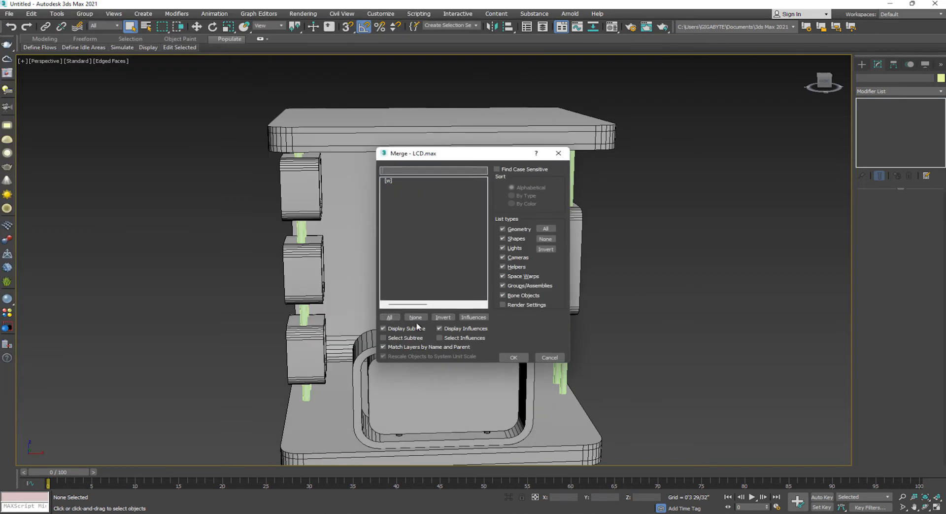
pyautogui.click(394, 179)
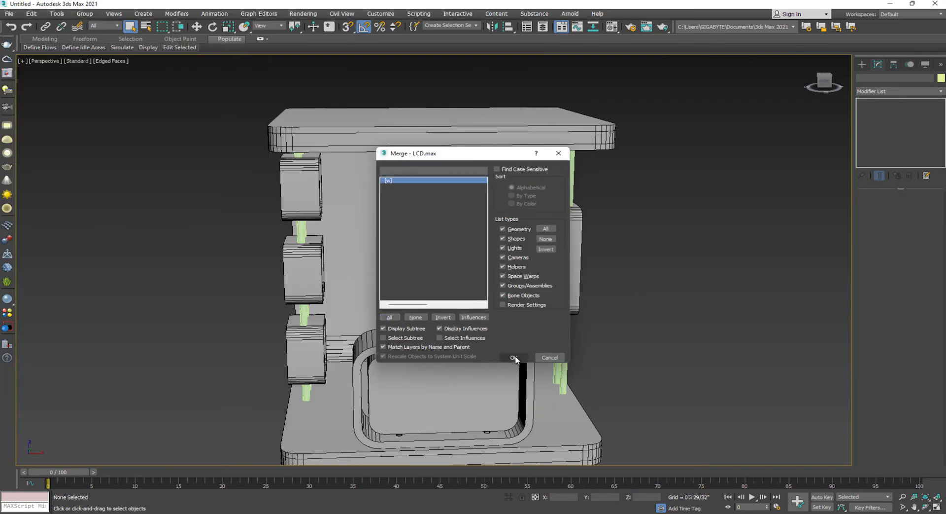
pyautogui.click(514, 358)
# Move the LCD onto the upper part of the back wall using the Perspective and Left views, and deselect it.
pyautogui.keyDown('alt'); pyautogui.moveTo(480, 320); pyautogui.dragTo(405, 272, button='middle'); pyautogui.keyUp('alt')
pyautogui.press('w')
pyautogui.moveTo(404, 272); pyautogui.dragTo(303, 277)
pyautogui.keyDown('alt'); pyautogui.moveTo(303, 277); pyautogui.dragTo(591, 225, button='middle'); pyautogui.keyUp('alt')
pyautogui.hotkey('alt', 'w')
pyautogui.hotkey('alt', 'w')
pyautogui.moveTo(353, 293); pyautogui.dragTo(352, 225)
pyautogui.press('l')
pyautogui.scroll(-2, 205, 277)
pyautogui.moveTo(295, 281); pyautogui.dragTo(254, 259)
pyautogui.click(579, 300)
# Examine the whole stall and the LCD's placement on the back wall in the Perspective view.
pyautogui.press('p')
pyautogui.keyDown('alt'); pyautogui.moveTo(418, 329); pyautogui.dragTo(367, 325, button='middle'); pyautogui.keyUp('alt')
pyautogui.hotkey('alt', 'w')
pyautogui.click(630, 163)
pyautogui.click(733, 217)
pyautogui.moveTo(664, 372); pyautogui.dragTo(673, 332, button='middle')
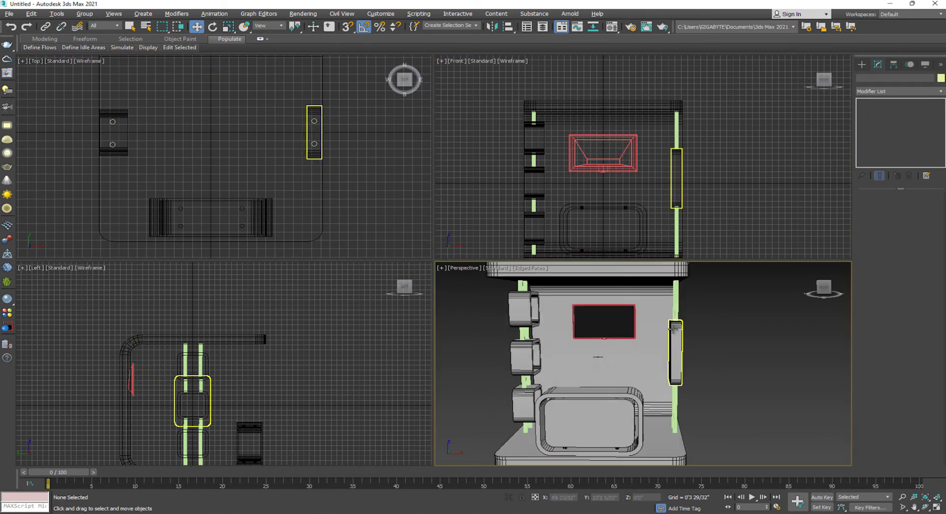
pyautogui.hotkey('alt', 'w')
pyautogui.scroll(-3, 378, 317)
pyautogui.moveTo(372, 299); pyautogui.dragTo(402, 317, button='middle')
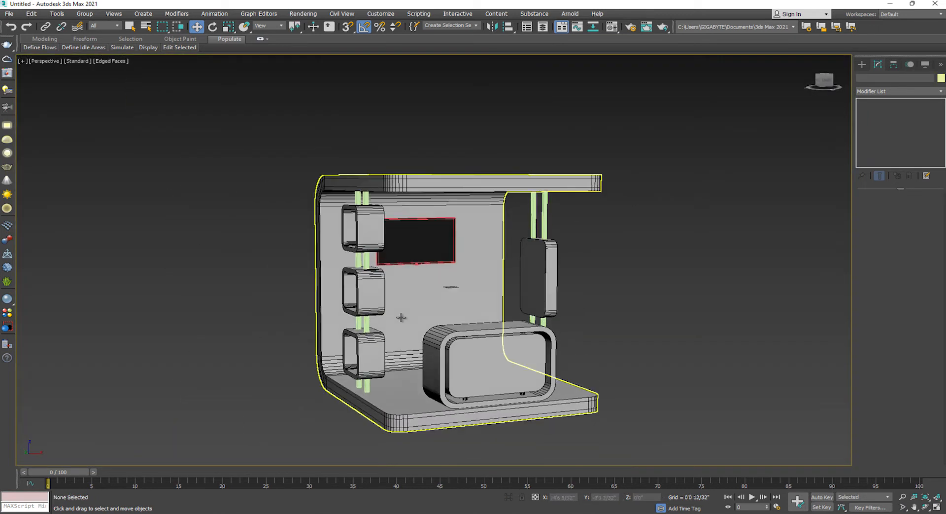
# Merge all objects from Bar_Chairs.max in the Stall folder into the scene.
pyautogui.click(9, 13)
pyautogui.moveTo(32, 135)
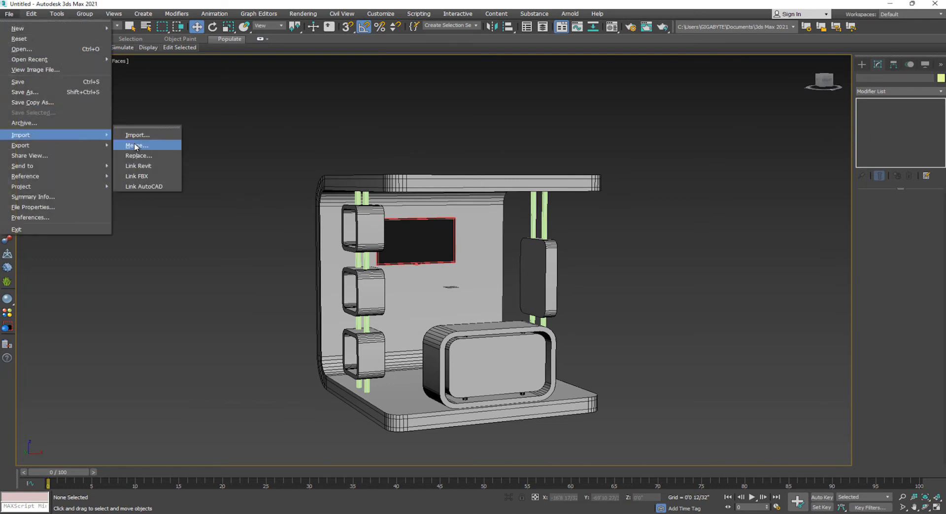
pyautogui.click(141, 143)
pyautogui.click(86, 104)
pyautogui.doubleClick(78, 78)
pyautogui.click(532, 332)
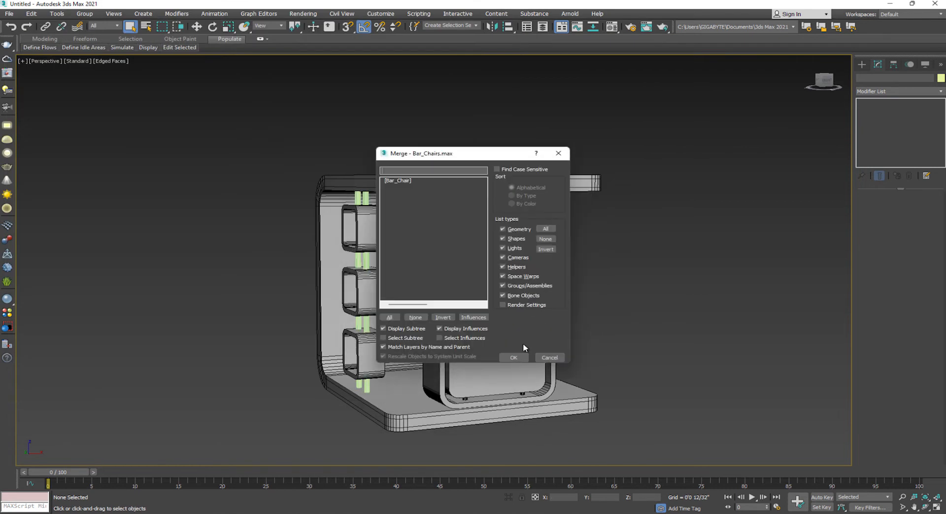
pyautogui.click(506, 356)
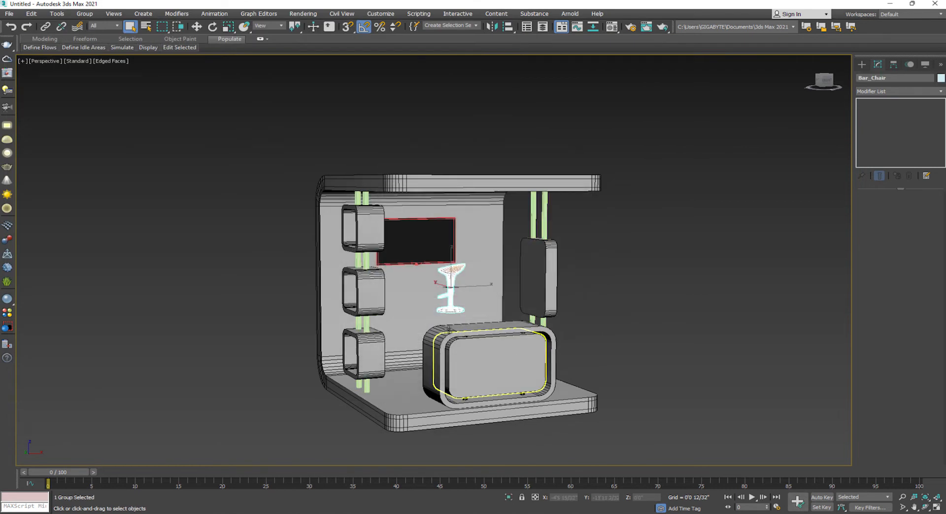
# Move the bar chair down to the floor behind the counter in the Left view and rotate it to face the counter.
pyautogui.keyDown('alt'); pyautogui.moveTo(514, 361); pyautogui.dragTo(473, 316, button='middle'); pyautogui.keyUp('alt')
pyautogui.press('r')
pyautogui.hotkey('alt', 'w')
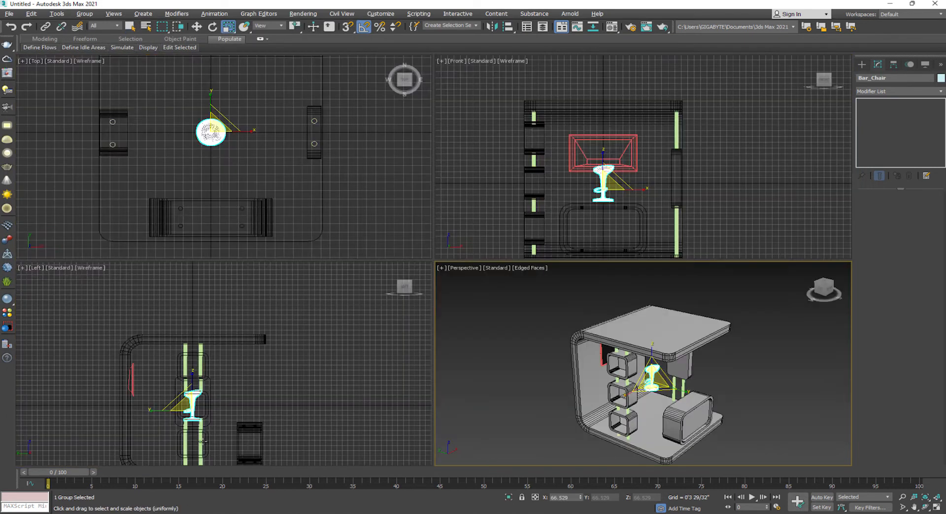
pyautogui.hotkey('alt', 'w')
pyautogui.press('w')
pyautogui.moveTo(274, 233); pyautogui.dragTo(229, 326)
pyautogui.scroll(5, 335, 320)
pyautogui.press('e')
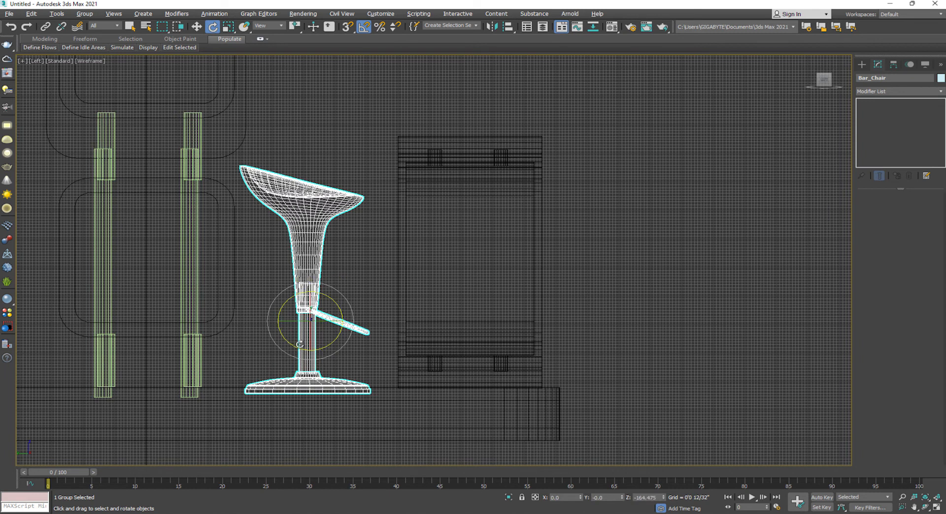
pyautogui.press('w')
# Assign Material #25 to the bar chair and make its wireframe color black.
pyautogui.press('p')
pyautogui.click(637, 420)
pyautogui.keyDown('alt'); pyautogui.moveTo(638, 420); pyautogui.dragTo(251, 267, button='middle'); pyautogui.keyUp('alt')
pyautogui.scroll(6, 226, 249)
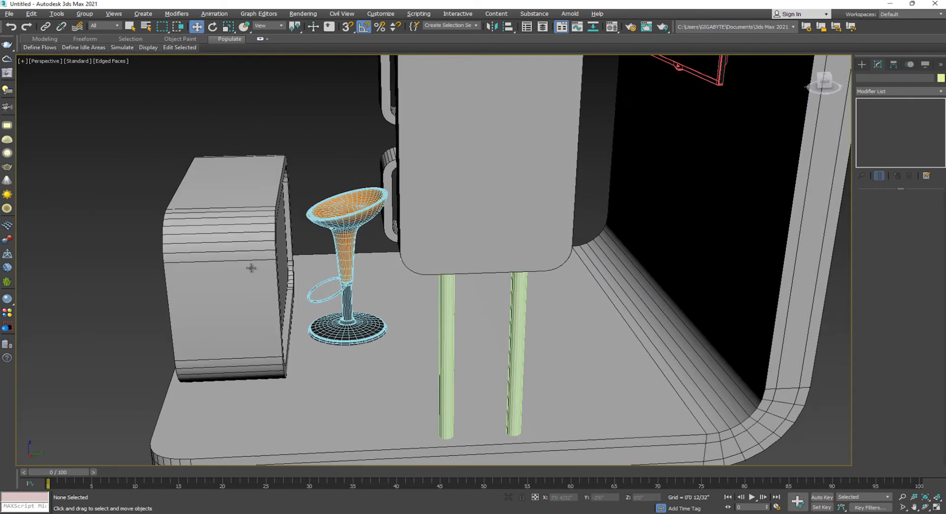
pyautogui.click(347, 296)
pyautogui.keyDown('alt'); pyautogui.moveTo(347, 296); pyautogui.dragTo(375, 327, button='middle'); pyautogui.keyUp('alt')
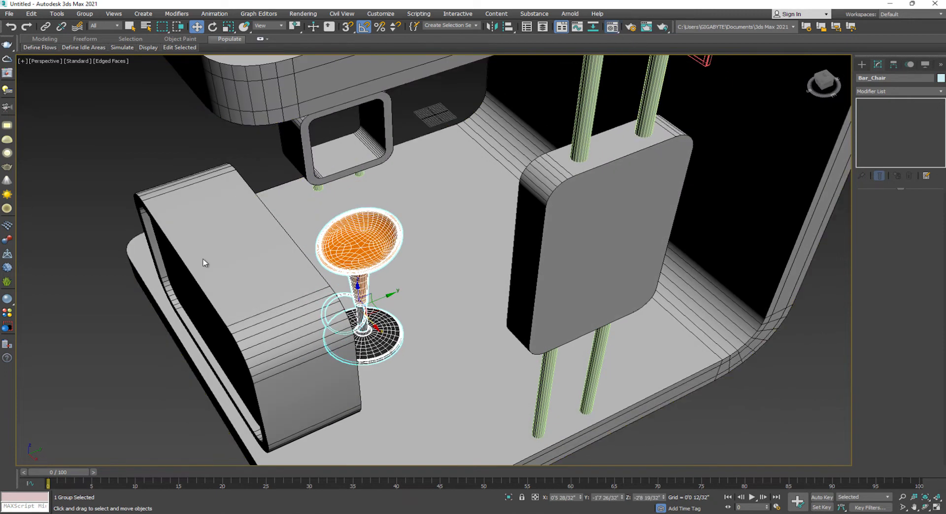
pyautogui.press('m')
pyautogui.click(85, 177)
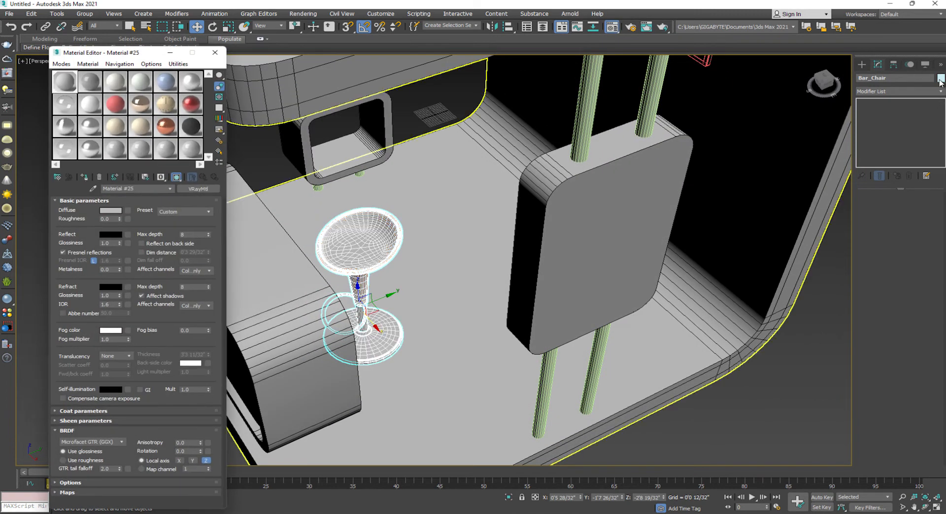
pyautogui.click(522, 288)
pyautogui.click(752, 431)
# Enlarge the bar chair slightly, shift it sideways behind the counter in the Front view, and close the Material Editor.
pyautogui.keyDown('alt'); pyautogui.moveTo(547, 360); pyautogui.dragTo(393, 326, button='middle'); pyautogui.keyUp('alt')
pyautogui.click(394, 325)
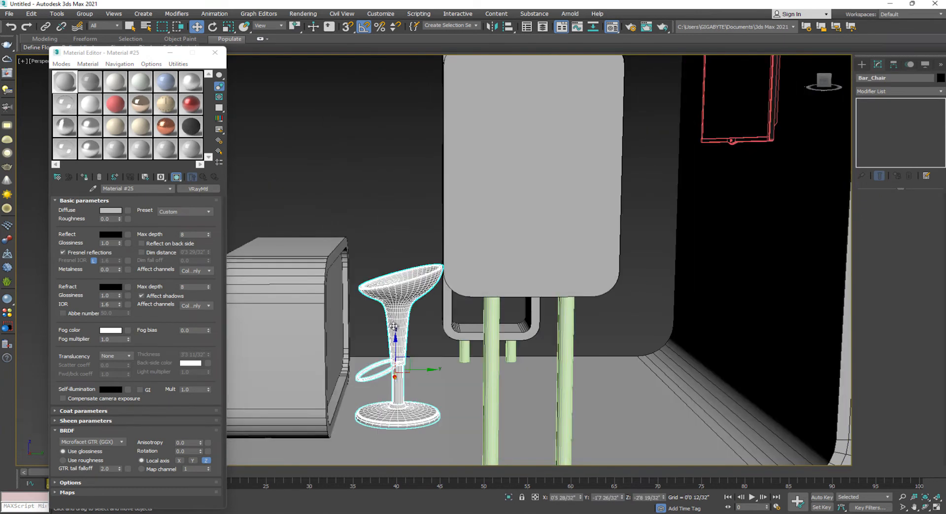
pyautogui.moveTo(400, 364); pyautogui.dragTo(397, 342)
pyautogui.press('w')
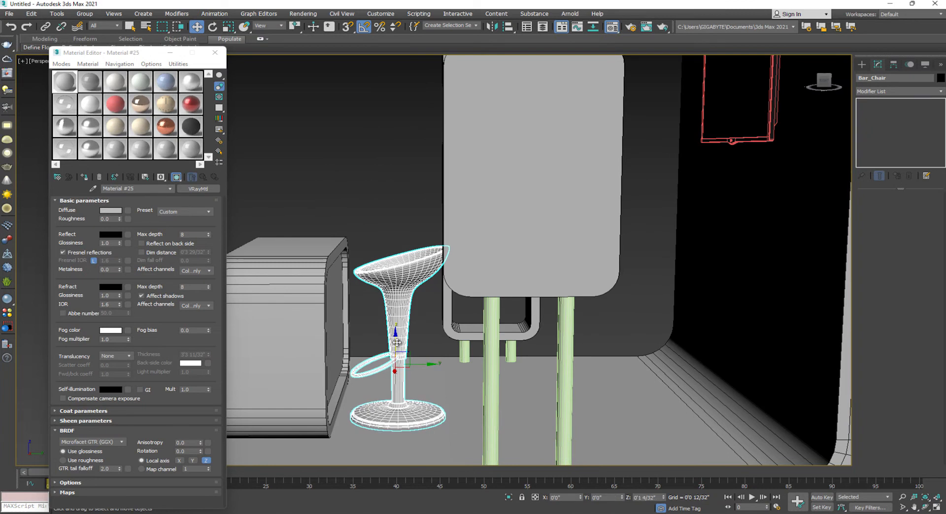
pyautogui.keyDown('alt'); pyautogui.moveTo(397, 341); pyautogui.dragTo(514, 339, button='middle'); pyautogui.keyUp('alt')
pyautogui.hotkey('alt', 'w')
pyautogui.moveTo(634, 165); pyautogui.dragTo(641, 103, button='middle')
pyautogui.moveTo(644, 176); pyautogui.dragTo(636, 175)
pyautogui.click(743, 327)
pyautogui.keyDown('alt'); pyautogui.moveTo(743, 327); pyautogui.dragTo(675, 367, button='middle'); pyautogui.keyUp('alt')
pyautogui.click(220, 53)
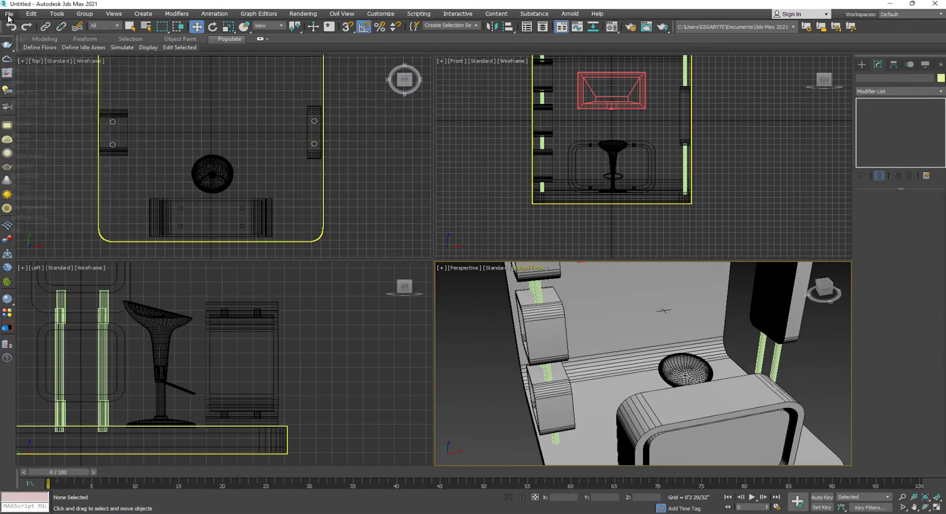
# Merge the Sofa group from Sofa_Set.max in the Stall folder, accepting the default for the duplicate material name.
pyautogui.click(9, 13)
pyautogui.moveTo(64, 128)
pyautogui.click(128, 143)
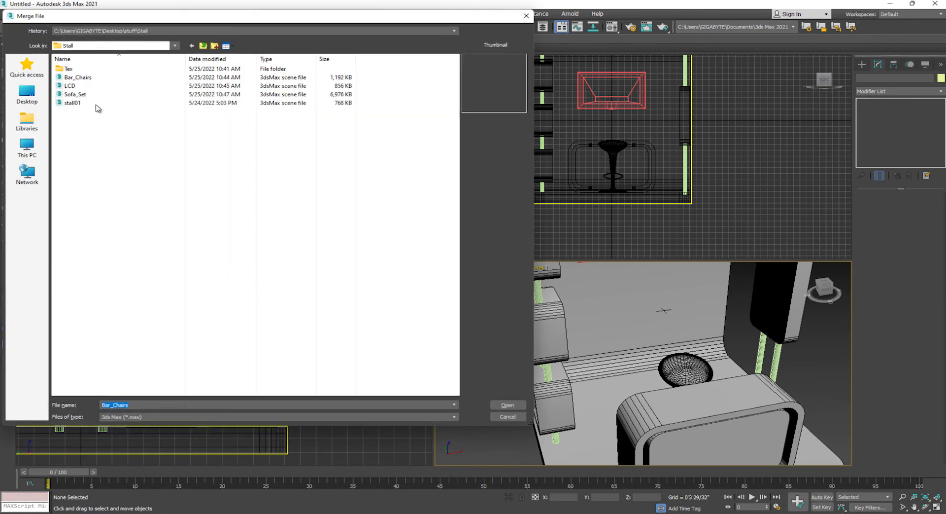
pyautogui.doubleClick(84, 93)
pyautogui.click(512, 356)
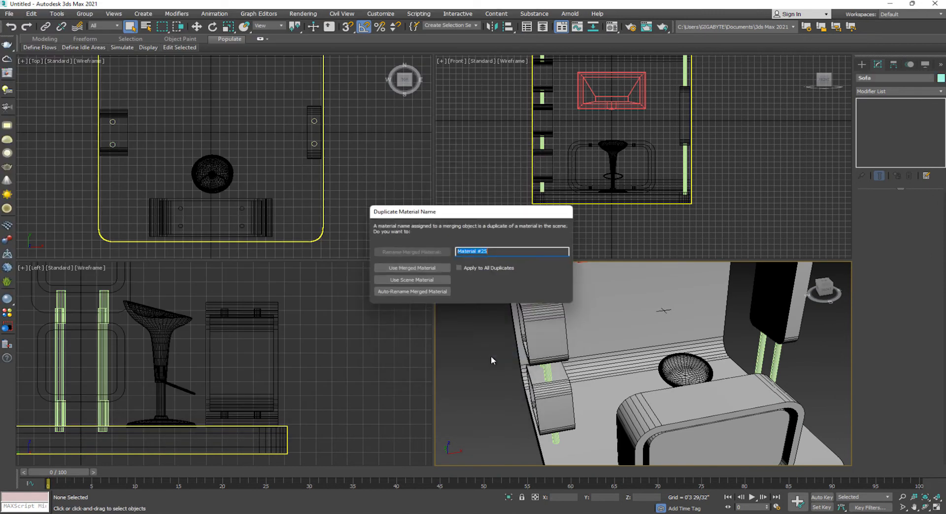
pyautogui.press('Return')
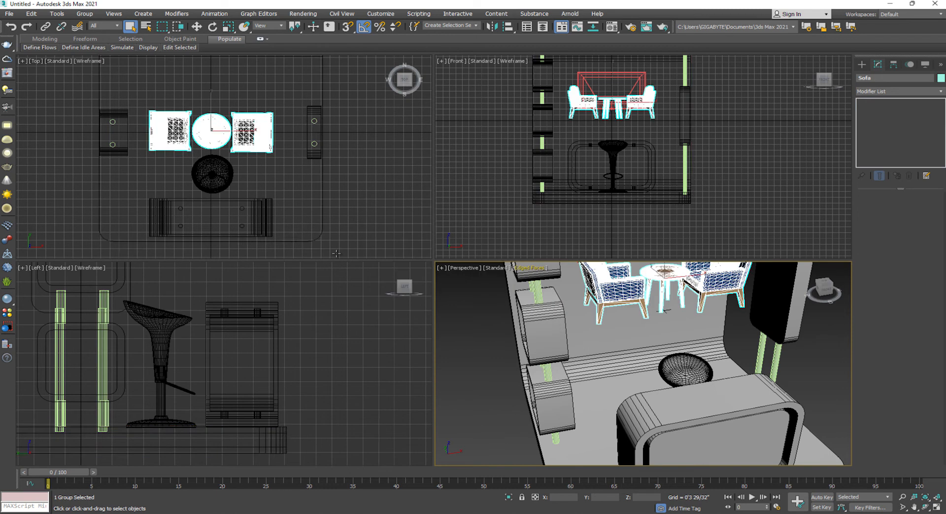
# Move the sofa set toward the back wall in the Top view and down onto the floor in the Left view.
pyautogui.moveTo(181, 129); pyautogui.dragTo(220, 164, button='middle')
pyautogui.scroll(-3, 220, 168)
pyautogui.press('w')
pyautogui.moveTo(249, 151); pyautogui.dragTo(249, 113)
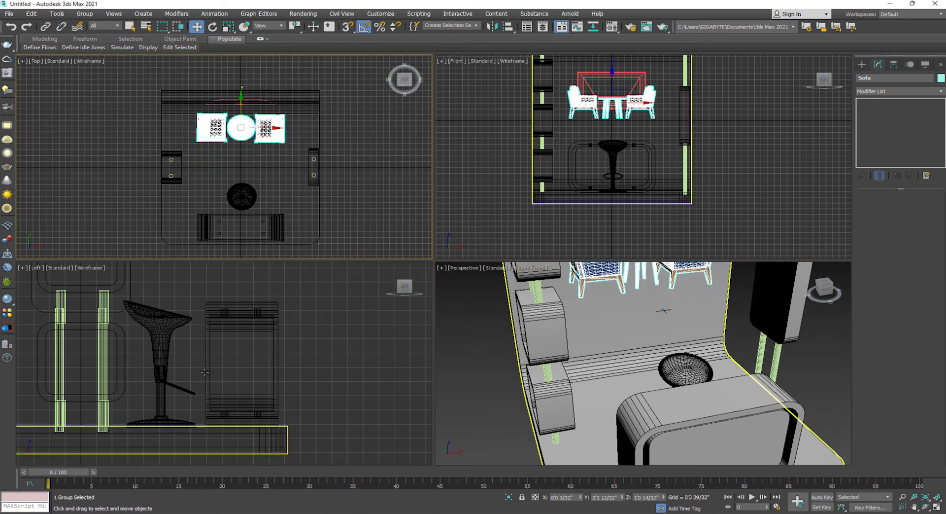
pyautogui.scroll(-6, 188, 303)
pyautogui.moveTo(188, 304); pyautogui.dragTo(187, 331)
pyautogui.scroll(6, 188, 348)
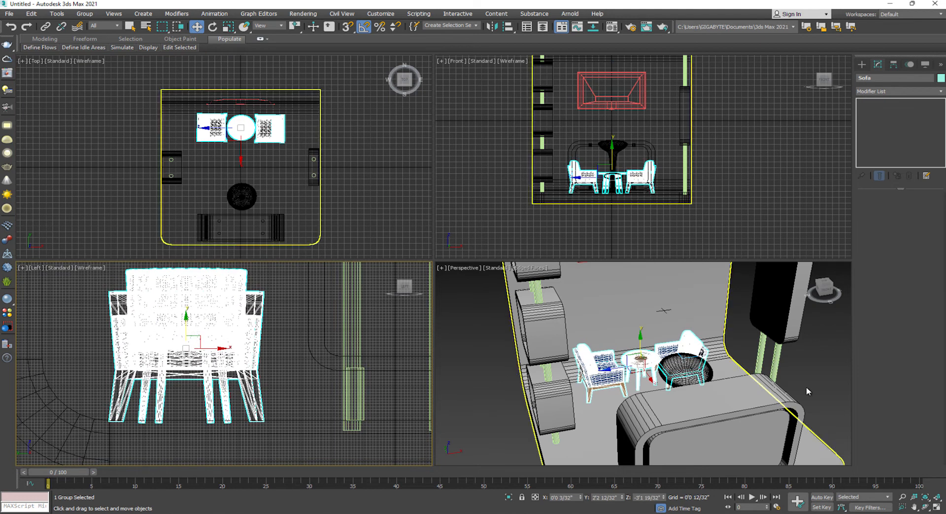
pyautogui.click(833, 372)
pyautogui.keyDown('alt'); pyautogui.moveTo(704, 403); pyautogui.dragTo(771, 385, button='middle'); pyautogui.keyUp('alt')
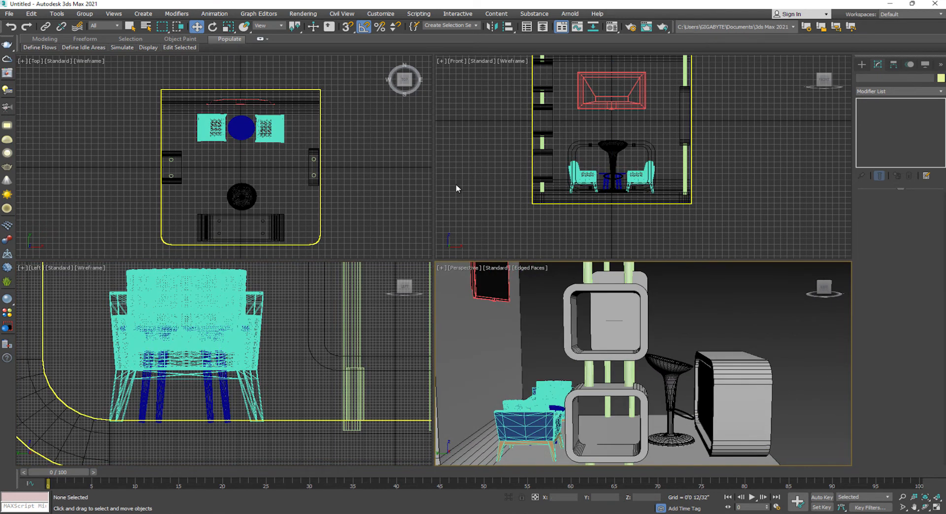
# Scale up the sofa set and raise it in the Left view so its legs rest on the floor.
pyautogui.click(244, 133)
pyautogui.press('r')
pyautogui.moveTo(243, 125); pyautogui.dragTo(243, 110)
pyautogui.press('w')
pyautogui.click(253, 313)
pyautogui.moveTo(205, 325); pyautogui.dragTo(202, 299)
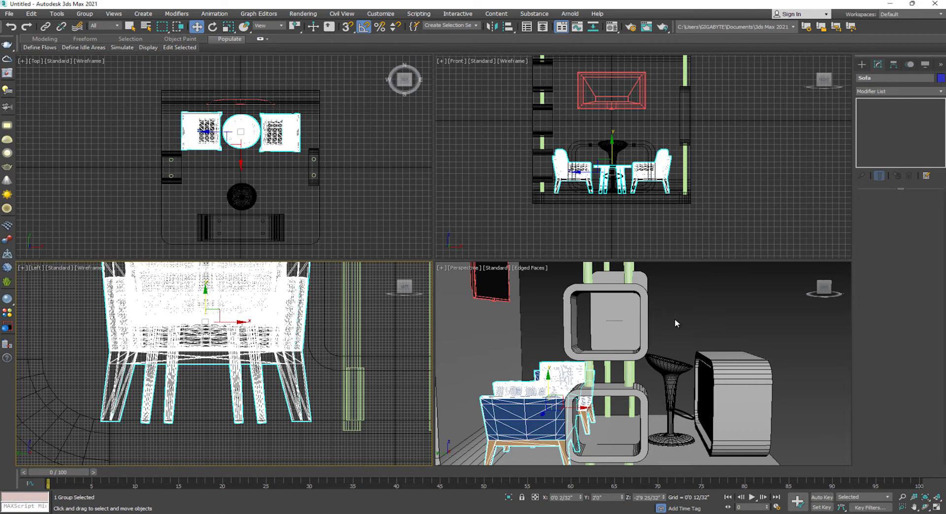
pyautogui.click(655, 334)
pyautogui.keyDown('alt'); pyautogui.moveTo(655, 381); pyautogui.dragTo(515, 389, button='middle'); pyautogui.keyUp('alt')
# Open the sofa set group and move the right-hand armchair closer to the round table.
pyautogui.click(622, 356)
pyautogui.click(89, 16)
pyautogui.click(99, 46)
pyautogui.click(759, 357)
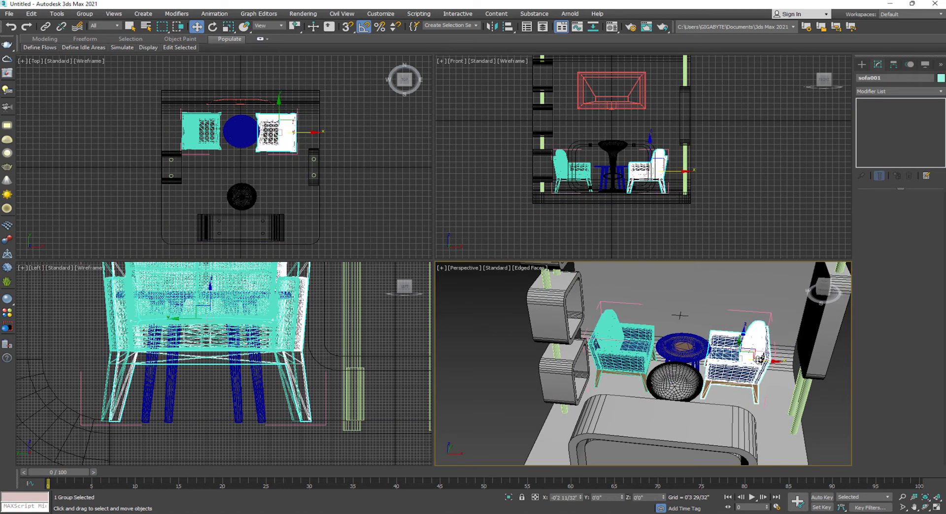
# Move the left-hand armchair closer to the round table, close the group and deselect it.
pyautogui.click(622, 345)
pyautogui.click(85, 14)
pyautogui.click(98, 68)
pyautogui.click(500, 383)
pyautogui.keyDown('alt'); pyautogui.moveTo(717, 404); pyautogui.dragTo(645, 398, button='middle'); pyautogui.keyUp('alt')
pyautogui.scroll(-4, 644, 395)
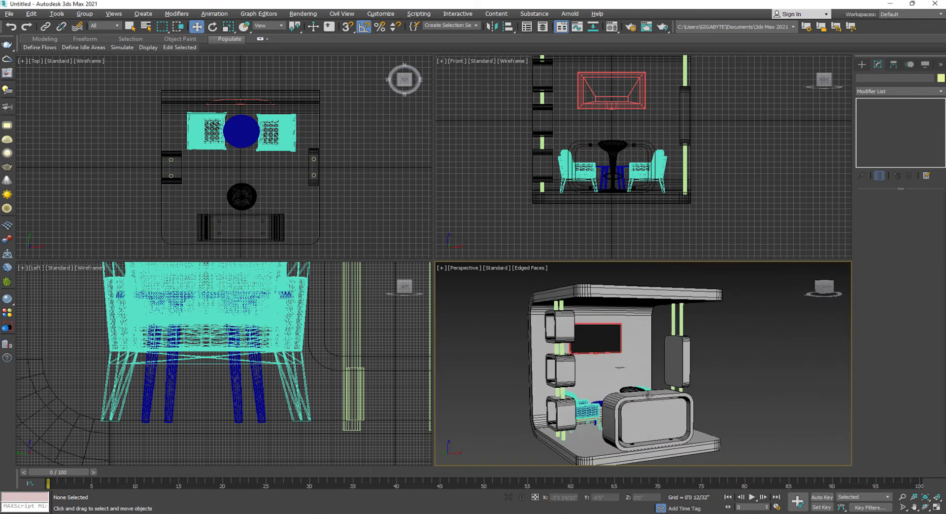
# Create a box in the Front view in line with the counter and make it square with a length of 1'6".
pyautogui.hotkey('alt', 'w')
pyautogui.moveTo(481, 366)
pyautogui.mouseDown(button='middle')
pyautogui.moveTo(494, 360)
pyautogui.moveTo(496, 367)
pyautogui.mouseUp(button='middle')
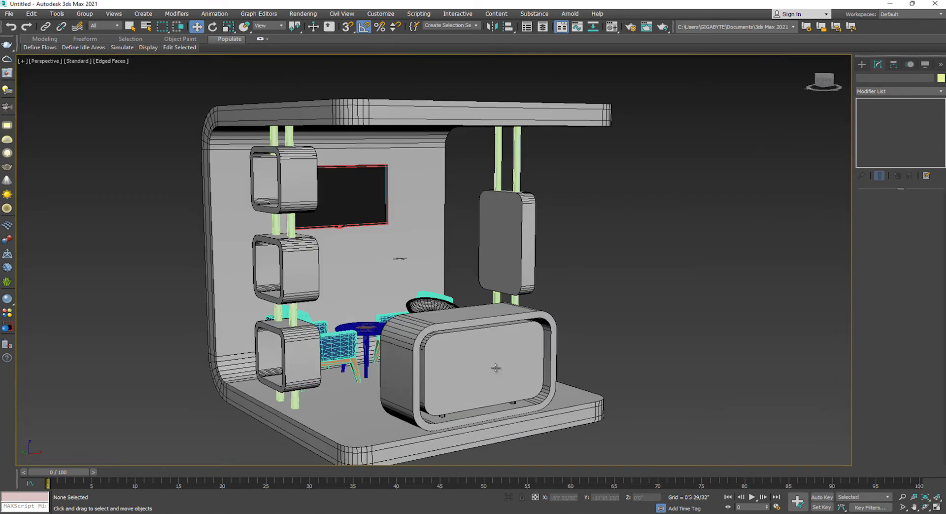
pyautogui.click(862, 65)
pyautogui.click(883, 120)
pyautogui.hotkey('alt', 'w')
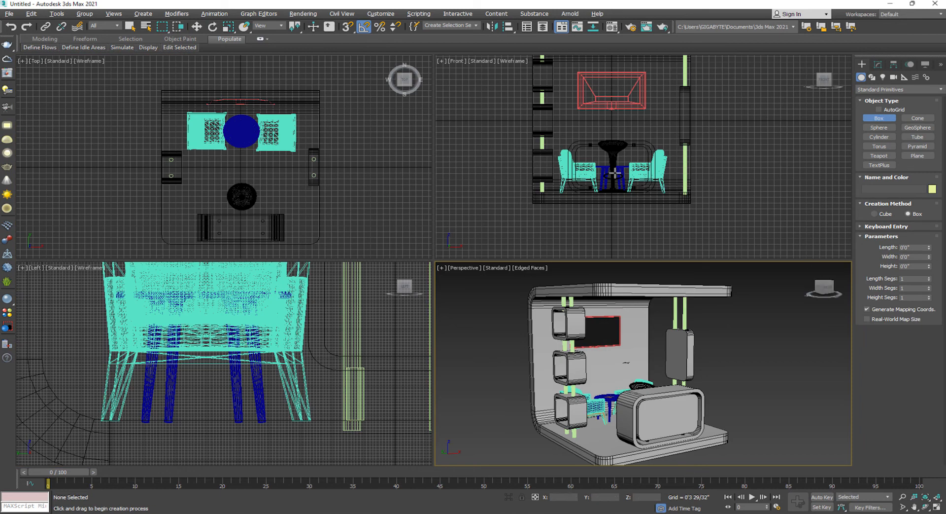
pyautogui.moveTo(606, 157); pyautogui.dragTo(633, 179)
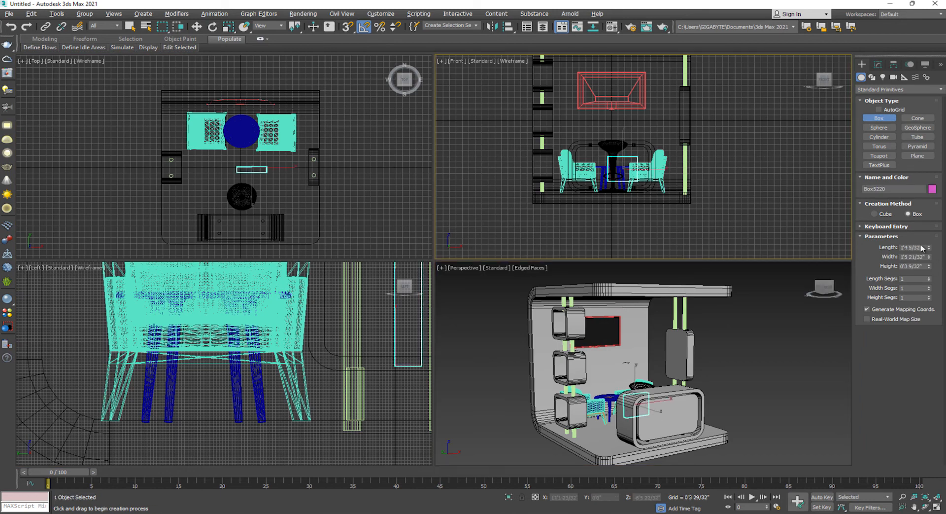
pyautogui.write('2')
pyautogui.press('Tab')
pyautogui.write('2')
pyautogui.press('Tab')
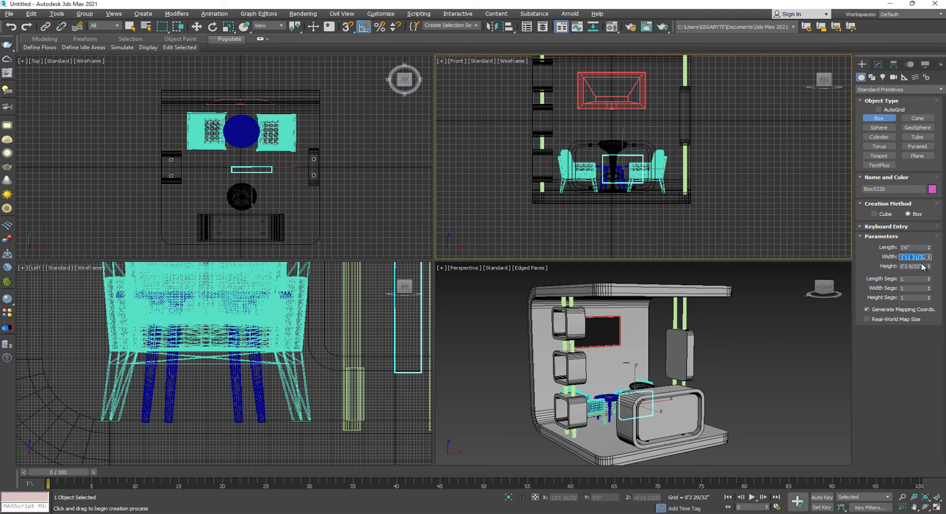
# Rotate the square box in the Front view so it stands on one corner as a diamond.
pyautogui.press('e')
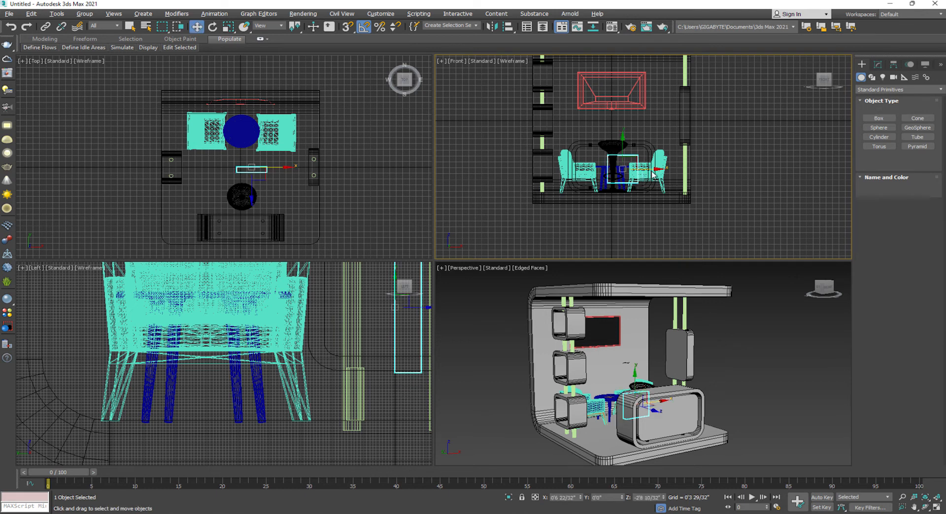
pyautogui.scroll(4, 627, 175)
pyautogui.moveTo(660, 183); pyautogui.dragTo(665, 155)
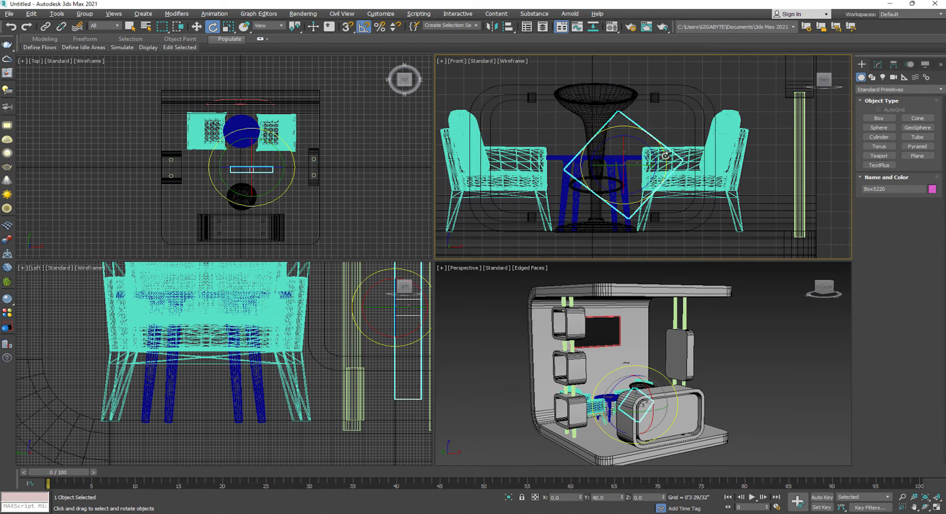
pyautogui.press('w')
pyautogui.click(617, 149)
# Scale the diamond box down slightly and place it centrally over the counter in the Front view.
pyautogui.hotkey('ctrl', 'z')
pyautogui.hotkey('ctrl', 'z')
pyautogui.press('r')
pyautogui.moveTo(630, 153); pyautogui.dragTo(609, 153)
pyautogui.press('w')
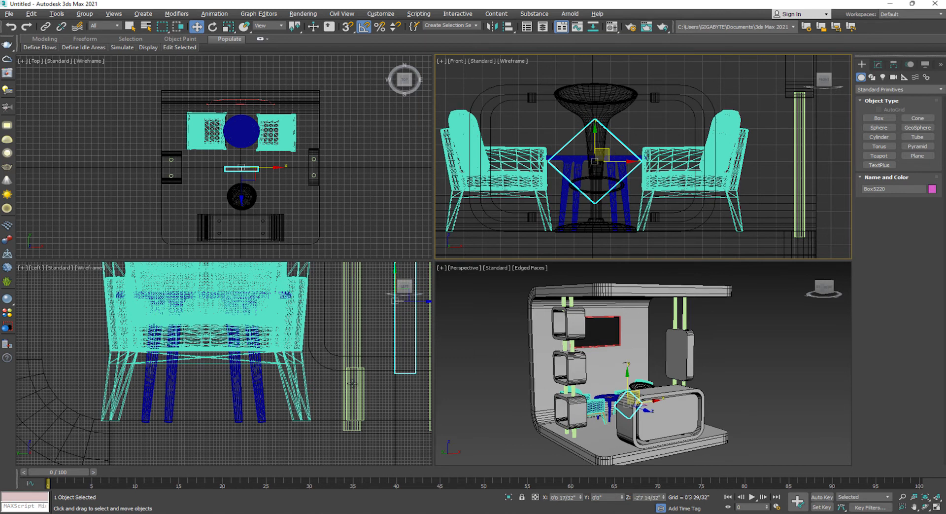
# Move the diamond box forward in the Left view until it sits in front of the counter.
pyautogui.scroll(-6, 356, 388)
pyautogui.moveTo(200, 364); pyautogui.dragTo(348, 365)
pyautogui.hotkey('alt', 'w')
pyautogui.keyDown('alt'); pyautogui.moveTo(601, 410); pyautogui.dragTo(515, 386, button='middle'); pyautogui.keyUp('alt')
pyautogui.scroll(5, 502, 392)
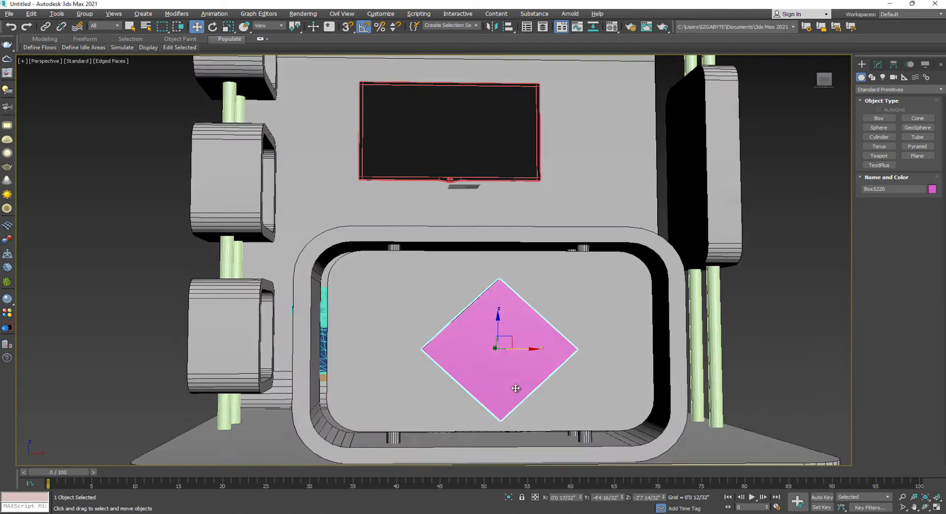
pyautogui.scroll(-4, 515, 386)
# Isolate the diamond with the counter's inner block, enlarge the diamond in the Front view and set its X position to 0.
pyautogui.keyDown('ctrl'); pyautogui.click(405, 333); pyautogui.keyUp('ctrl')
pyautogui.press('z')
pyautogui.hotkey('alt', 'w')
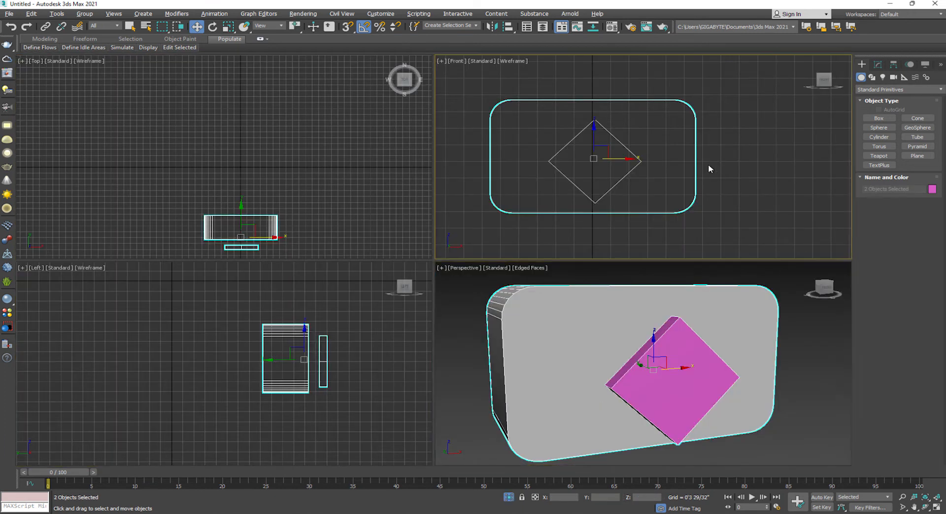
pyautogui.middleClick(713, 155)
pyautogui.hotkey('alt', 'w')
pyautogui.click(398, 239)
pyautogui.moveTo(353, 261); pyautogui.dragTo(338, 240)
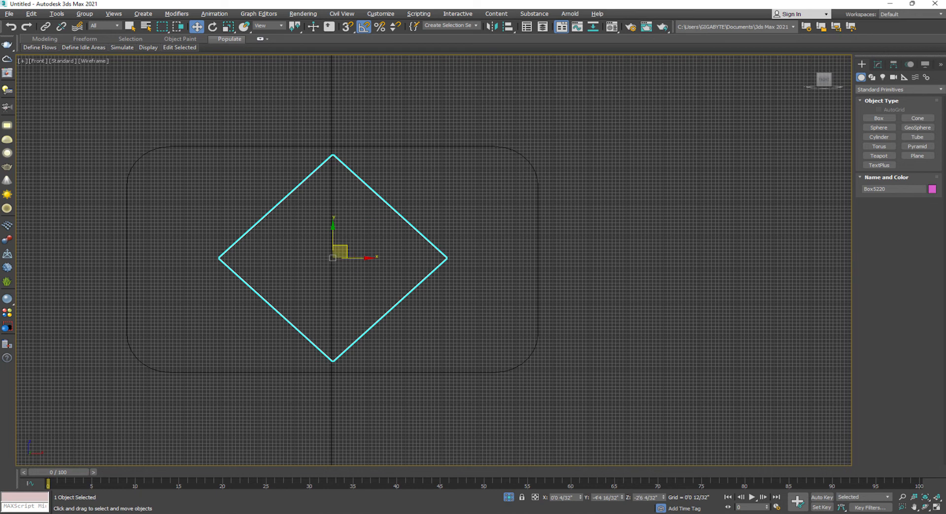
pyautogui.rightClick(581, 498)
pyautogui.click(712, 324)
pyautogui.moveTo(339, 298); pyautogui.dragTo(391, 332)
# Flatten the diamond into a thin plate and move it back against the front face of the counter's inner block.
pyautogui.hotkey('alt', 'w')
pyautogui.middleClick(648, 448)
pyautogui.hotkey('alt', 'w')
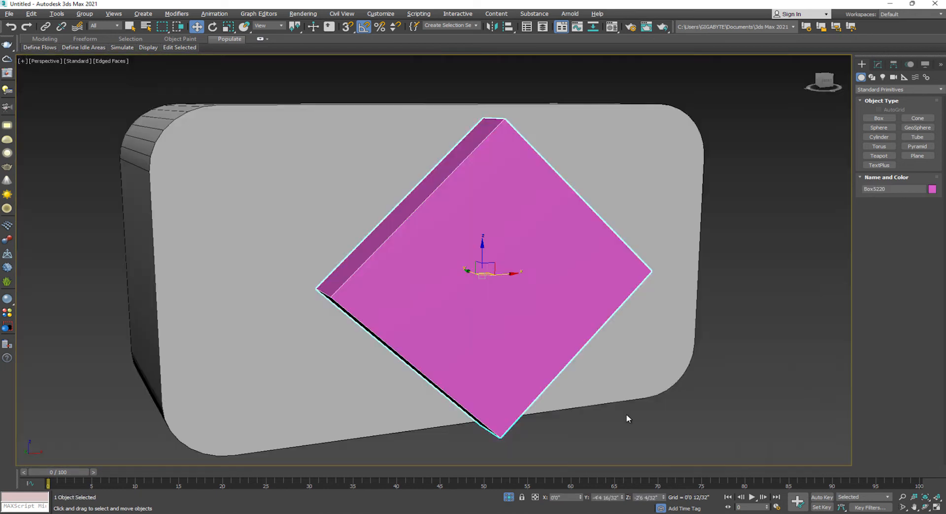
pyautogui.keyDown('alt'); pyautogui.moveTo(589, 388); pyautogui.dragTo(616, 398, button='middle'); pyautogui.keyUp('alt')
pyautogui.moveTo(480, 286); pyautogui.dragTo(364, 264)
pyautogui.press('w')
pyautogui.moveTo(453, 276); pyautogui.dragTo(393, 264)
pyautogui.click(573, 332)
pyautogui.keyDown('alt'); pyautogui.moveTo(572, 333); pyautogui.dragTo(487, 338, button='middle'); pyautogui.keyUp('alt')
pyautogui.scroll(-3, 486, 336)
# Create an Arial text spline reading PROMICA over the diamond in the Front view.
pyautogui.click(877, 66)
pyautogui.click(862, 65)
pyautogui.click(872, 77)
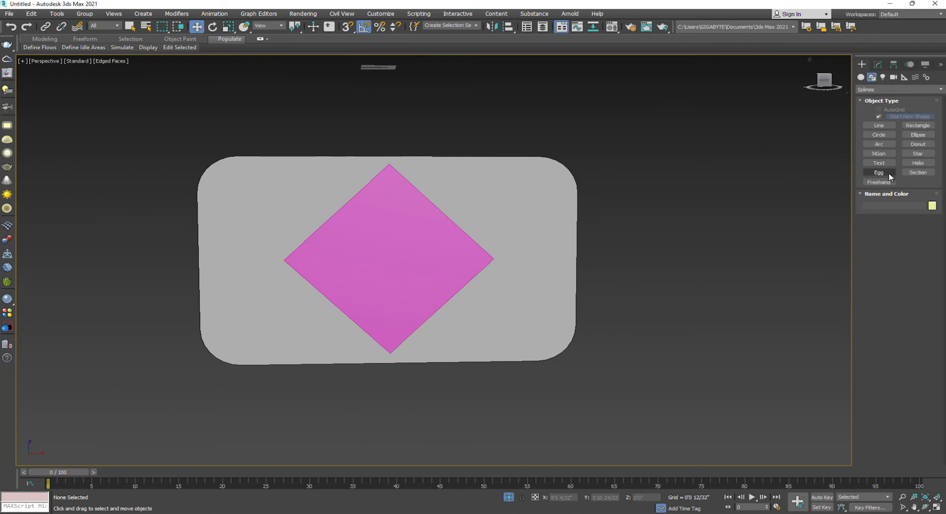
pyautogui.click(886, 164)
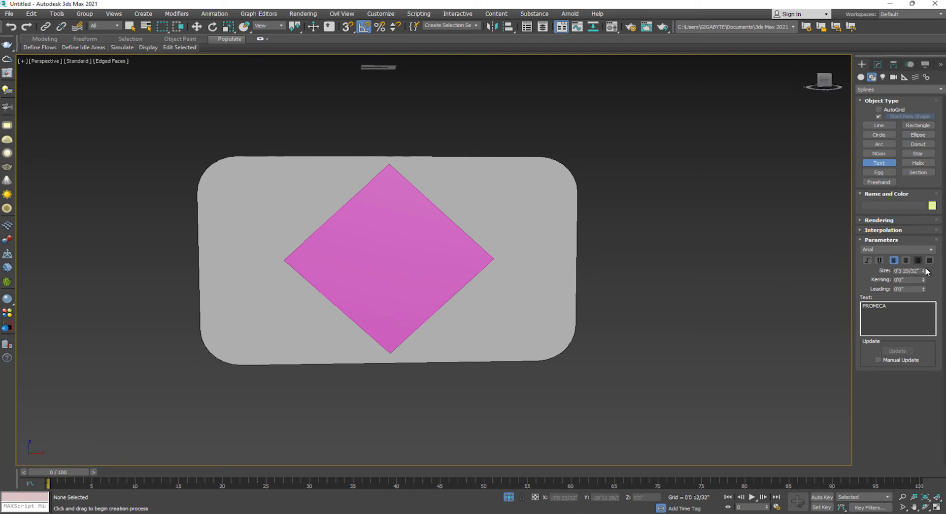
pyautogui.hotkey('alt', 'w')
pyautogui.click(575, 159)
# Scale the PROMICA text to fit the diamond, set its X position to 0 and its kerning to 0'1 7/32".
pyautogui.press('r')
pyautogui.moveTo(578, 166); pyautogui.dragTo(592, 144)
pyautogui.press('w')
pyautogui.rightClick(581, 497)
pyautogui.click(879, 65)
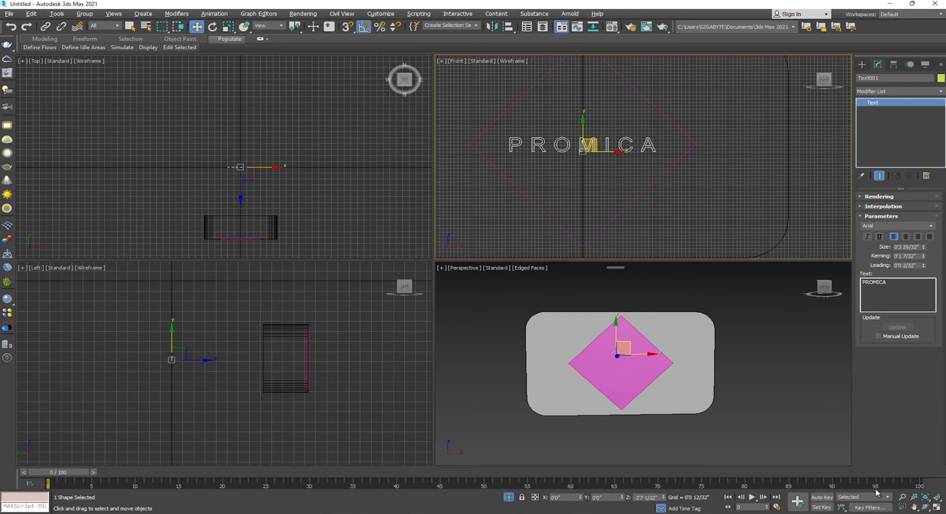
pyautogui.click(628, 206)
pyautogui.click(626, 157)
pyautogui.click(609, 146)
pyautogui.click(705, 201)
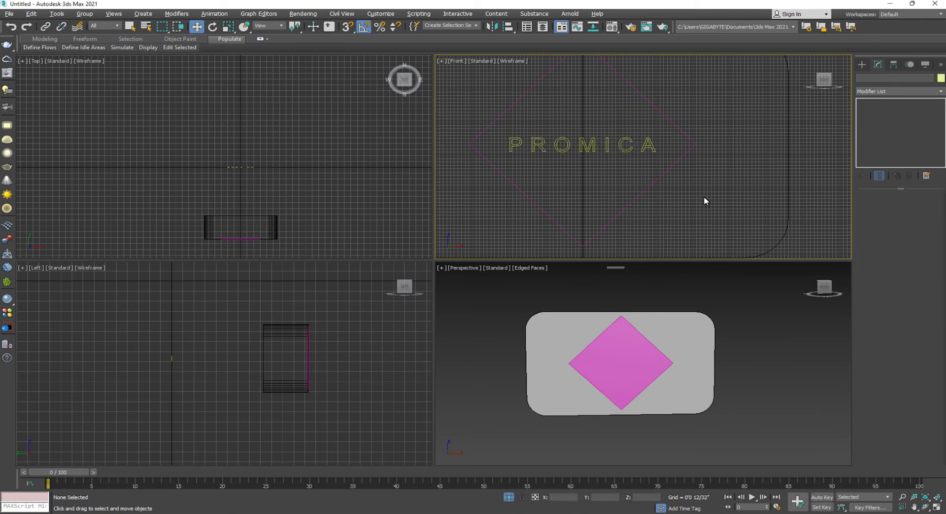
# Apply an Extrude modifier to the PROMICA text with an amount of 0'0 3/32".
pyautogui.click(610, 152)
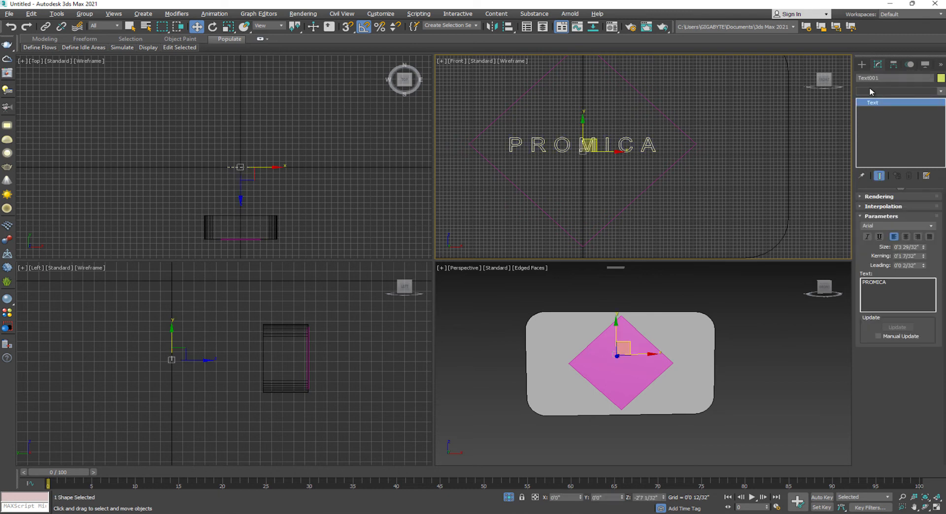
pyautogui.click(900, 92)
pyautogui.scroll(-5, 888, 222)
pyautogui.click(878, 141)
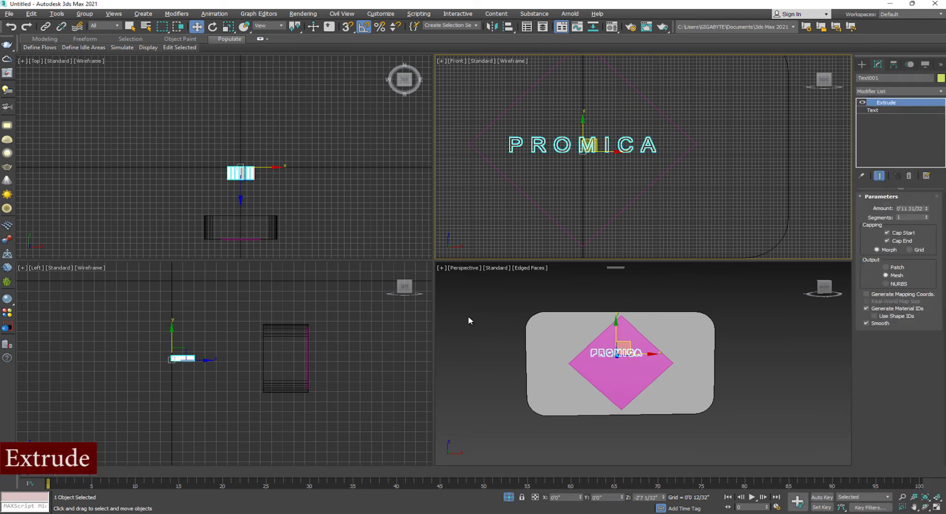
pyautogui.click(241, 168)
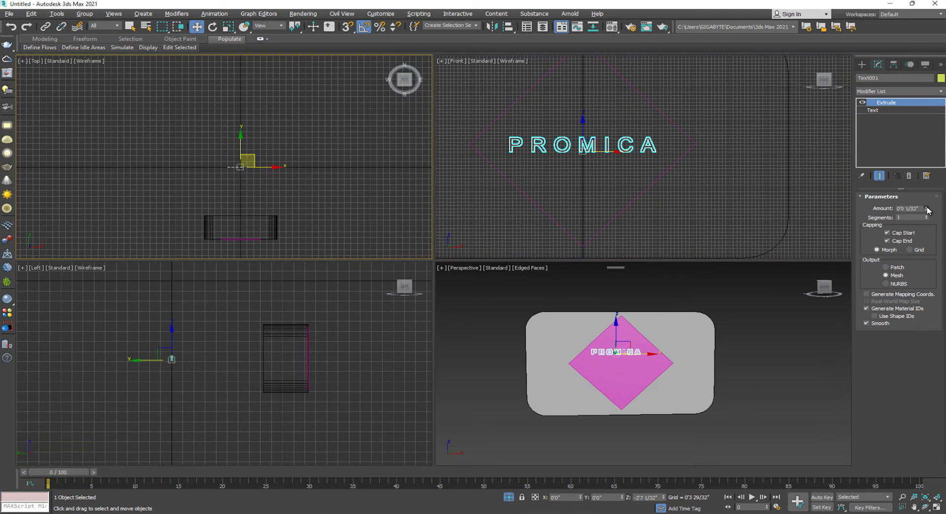
# Move the extruded text forward in the Top and Left views onto the front face of the diamond, then deselect it.
pyautogui.moveTo(243, 155); pyautogui.dragTo(249, 222)
pyautogui.scroll(5, 308, 317)
pyautogui.moveTo(238, 441); pyautogui.dragTo(286, 333, button='middle')
pyautogui.scroll(3, 283, 362)
pyautogui.moveTo(335, 340); pyautogui.dragTo(260, 344)
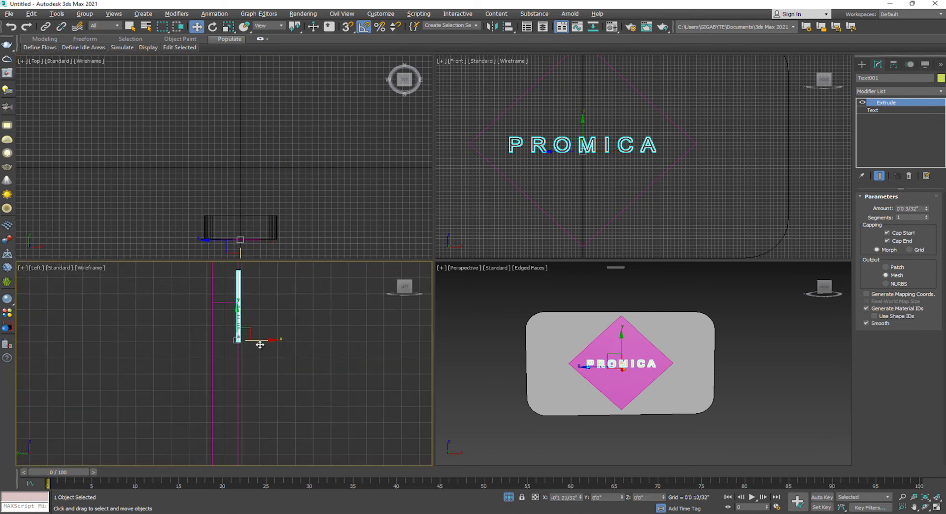
pyautogui.click(753, 405)
# Scale the PROMICA lettering thicker along its depth and seat it against the diamond's face.
pyautogui.keyDown('alt'); pyautogui.moveTo(617, 371); pyautogui.dragTo(636, 384, button='middle'); pyautogui.keyUp('alt')
pyautogui.scroll(7, 629, 382)
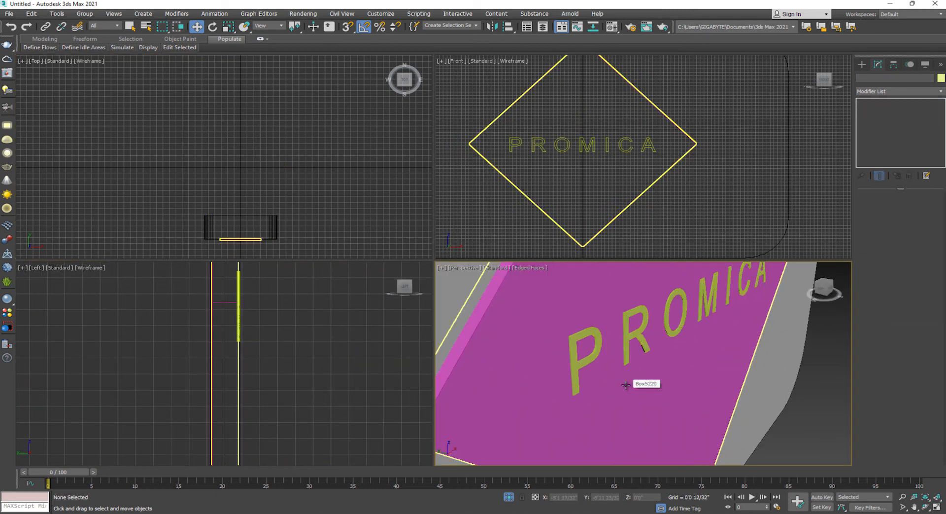
pyautogui.click(631, 342)
pyautogui.press('r')
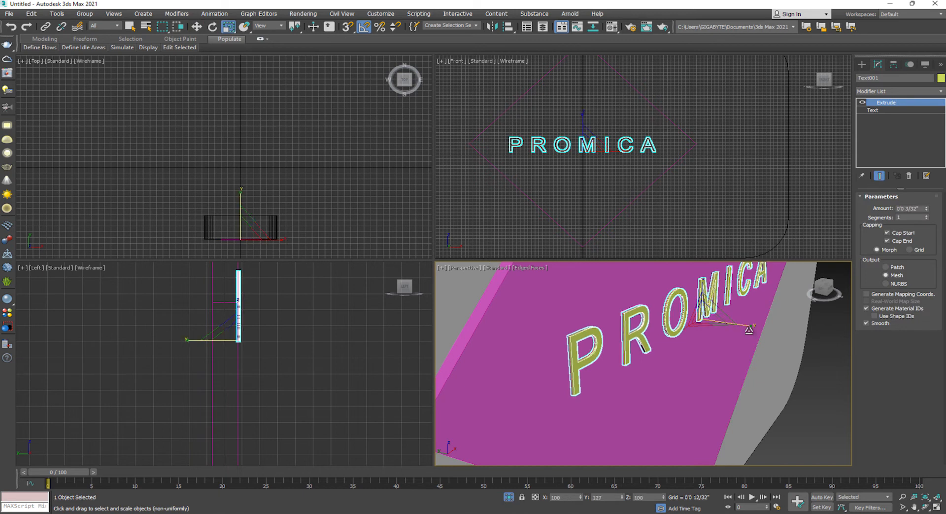
pyautogui.press('w')
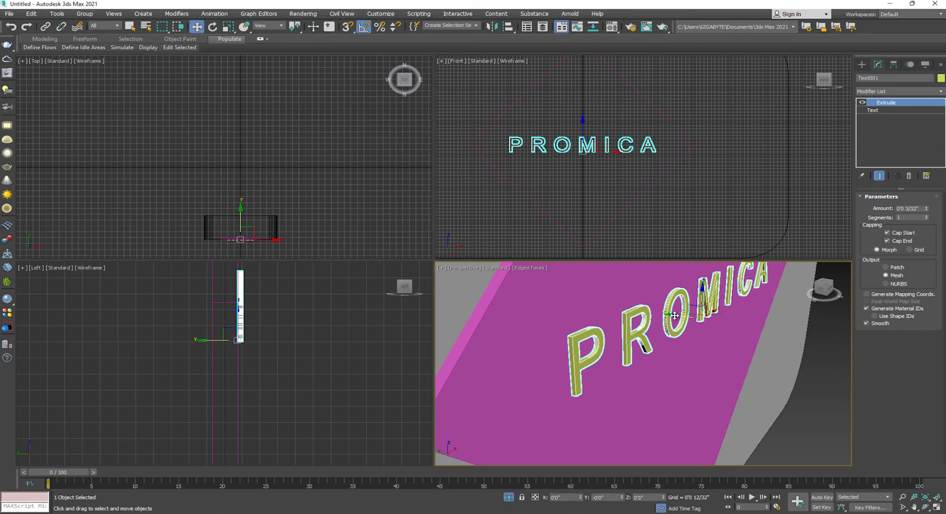
pyautogui.click(789, 429)
# End the isolation to bring back the whole stall around the counter.
pyautogui.scroll(-5, 722, 436)
pyautogui.keyDown('alt'); pyautogui.moveTo(714, 429); pyautogui.dragTo(646, 398, button='middle'); pyautogui.keyUp('alt')
pyautogui.scroll(-4, 646, 398)
pyautogui.rightClick(646, 398)
pyautogui.click(632, 391)
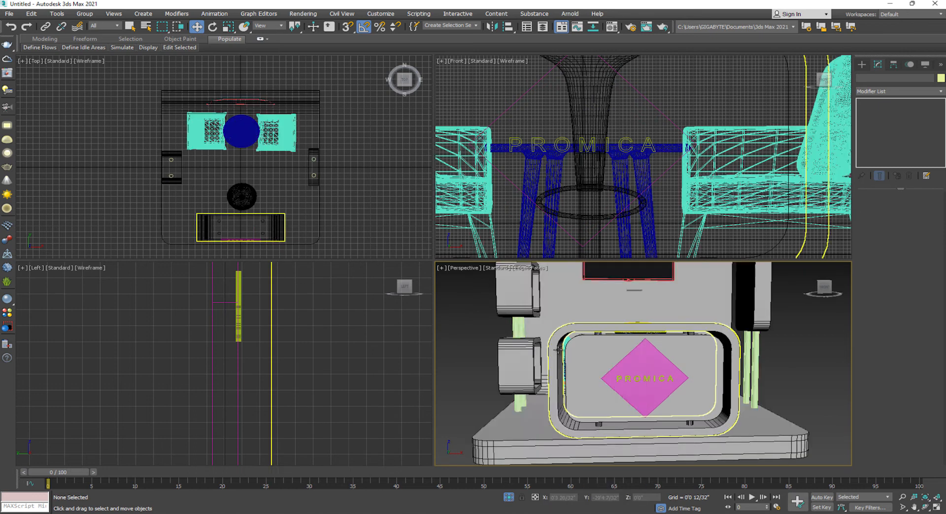
pyautogui.scroll(-6, 632, 390)
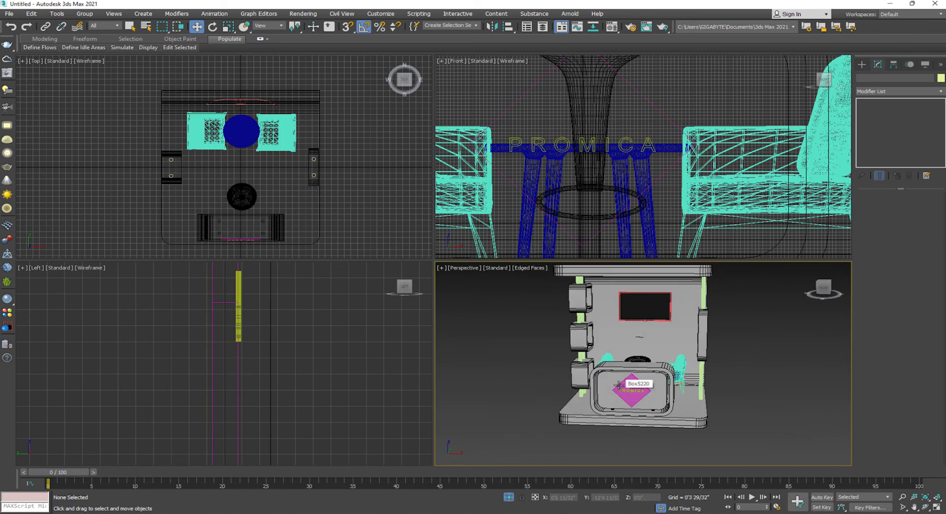
# Duplicate the counter's PROMICA text straight up in the Front view to the height of the LCD's upper edge.
pyautogui.click(632, 390)
pyautogui.scroll(-6, 582, 147)
pyautogui.moveTo(580, 135); pyautogui.dragTo(578, 208, button='middle')
pyautogui.keyDown('shift'); pyautogui.moveTo(579, 208); pyautogui.dragTo(579, 85); pyautogui.keyUp('shift')
pyautogui.press('Return')
pyautogui.moveTo(580, 89); pyautogui.dragTo(581, 187, button='middle')
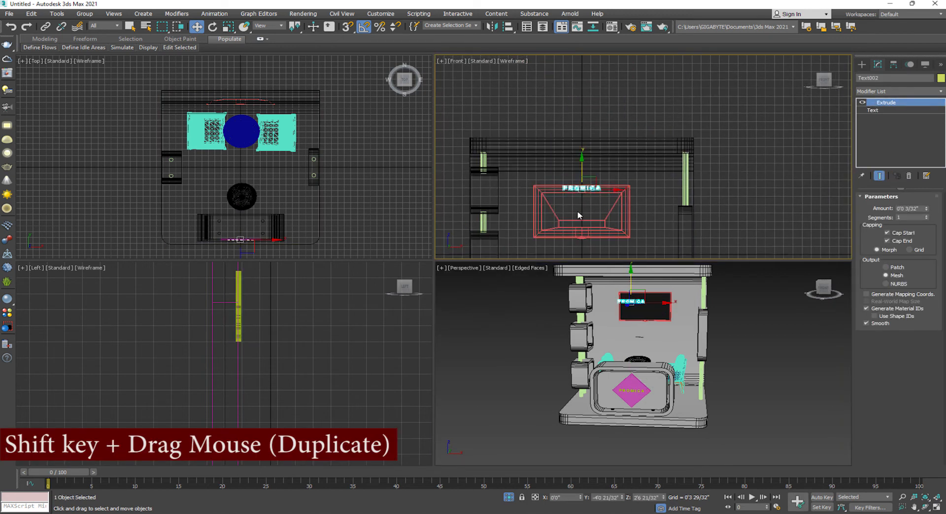
# Scale the duplicated PROMICA text up uniformly to about 186% in the Front view.
pyautogui.press('r')
pyautogui.moveTo(584, 185)
pyautogui.mouseDown()
pyautogui.moveTo(589, 79)
pyautogui.moveTo(590, 101)
pyautogui.mouseUp()
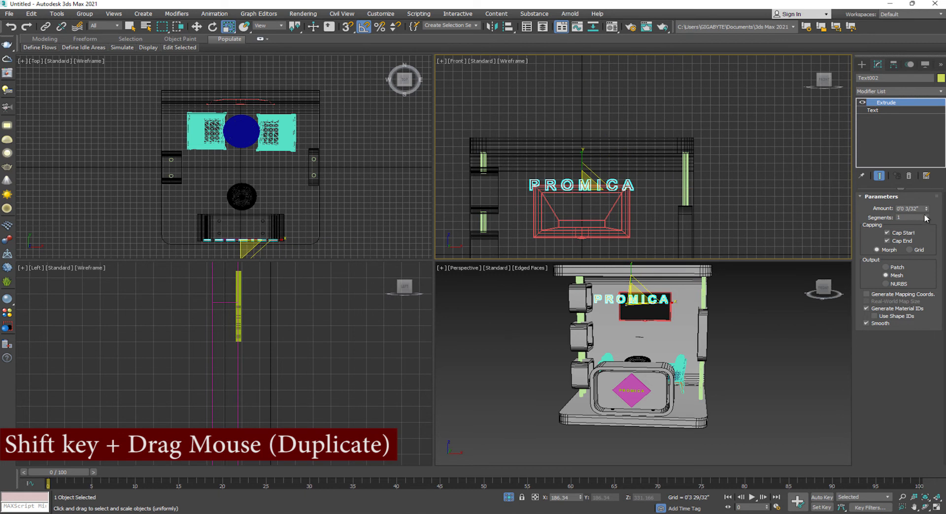
pyautogui.press('w')
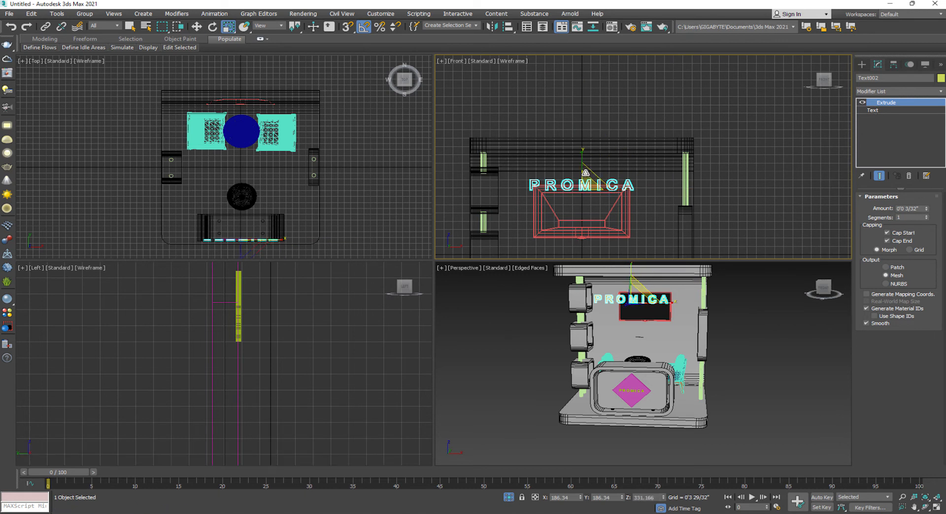
# Move the duplicated text to the roof slab's front edge in the Left view and enlarge it further.
pyautogui.scroll(-5, 173, 317)
pyautogui.scroll(6, 188, 391)
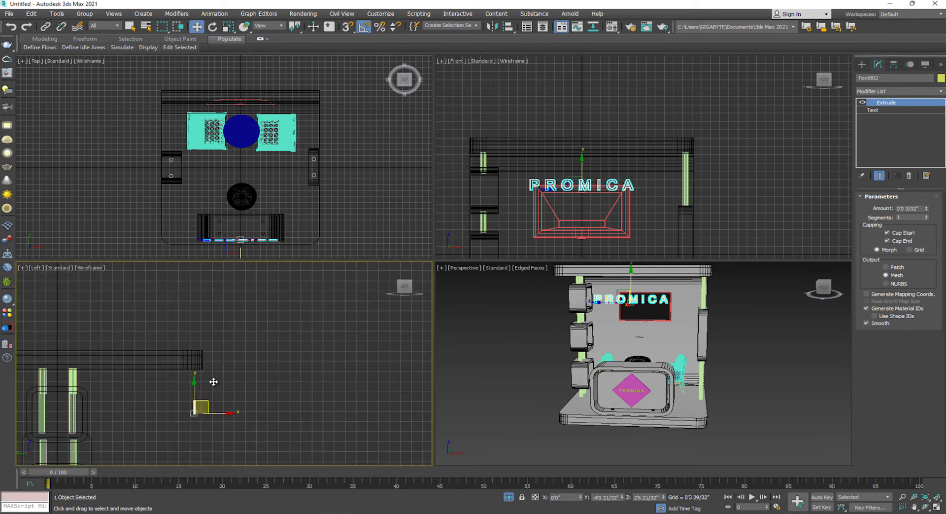
pyautogui.moveTo(229, 420); pyautogui.dragTo(216, 368)
pyautogui.press('r')
pyautogui.press('w')
pyautogui.hotkey('alt', 'w')
pyautogui.keyDown('alt'); pyautogui.moveTo(512, 359); pyautogui.dragTo(442, 353, button='middle'); pyautogui.keyUp('alt')
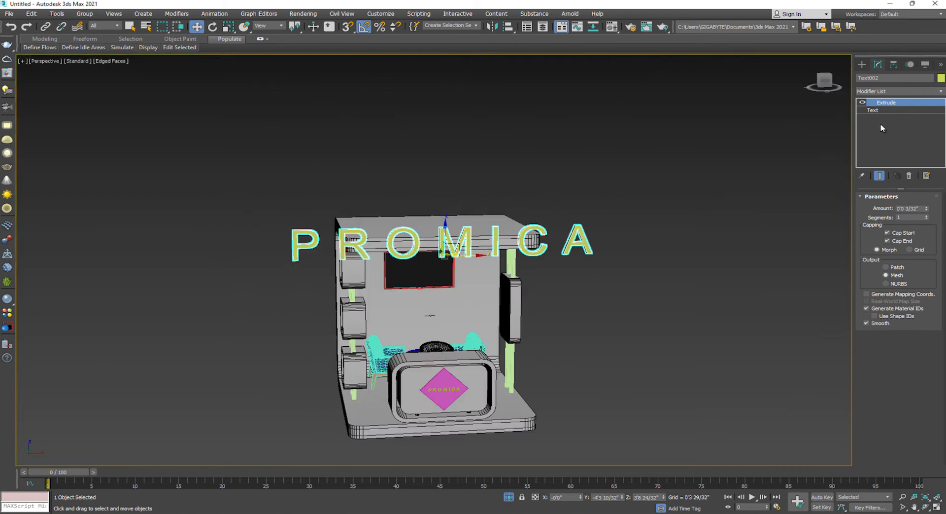
# Set the roof text's size to 0'2 23/32" and its kerning to 0'0".
pyautogui.moveTo(925, 247); pyautogui.dragTo(918, 278)
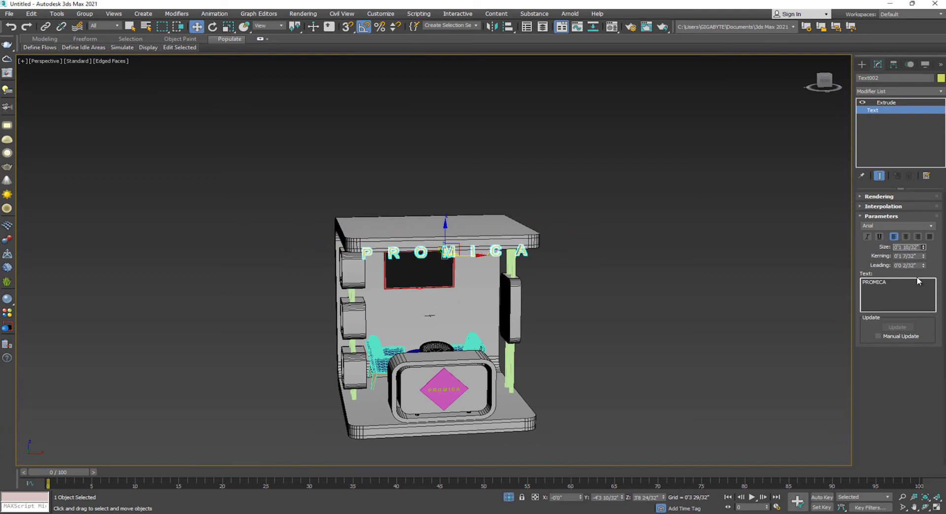
pyautogui.moveTo(925, 248); pyautogui.dragTo(923, 200)
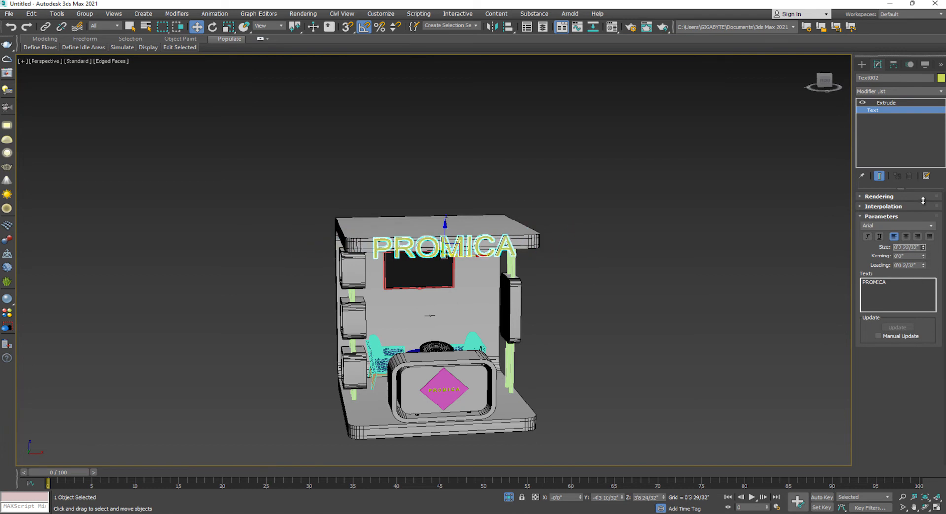
# Raise the roof text slightly in the Left view along the roof slab's front edge.
pyautogui.hotkey('alt', 'w')
pyautogui.rightClick(213, 368)
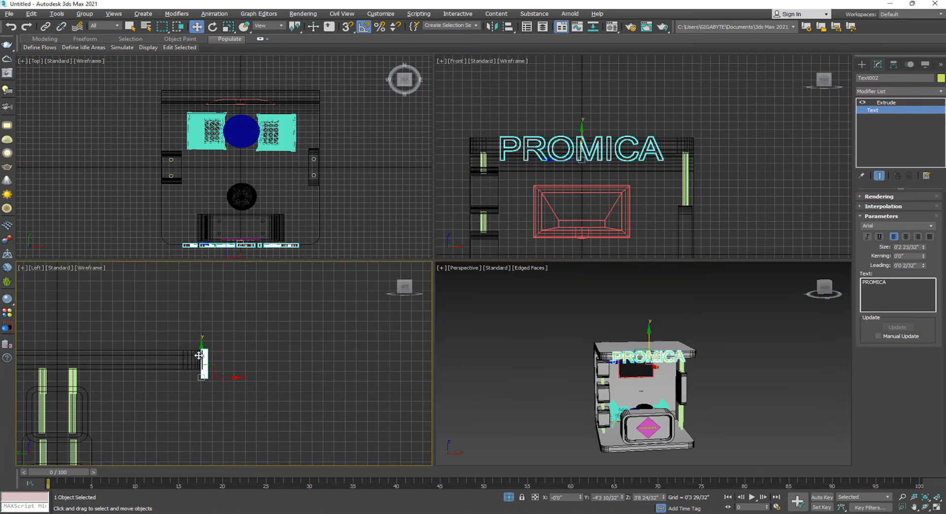
pyautogui.moveTo(200, 355); pyautogui.dragTo(200, 350)
pyautogui.click(712, 369)
pyautogui.hotkey('alt', 'w')
pyautogui.keyDown('alt'); pyautogui.moveTo(633, 379); pyautogui.dragTo(611, 372, button='middle'); pyautogui.keyUp('alt')
pyautogui.click(407, 240)
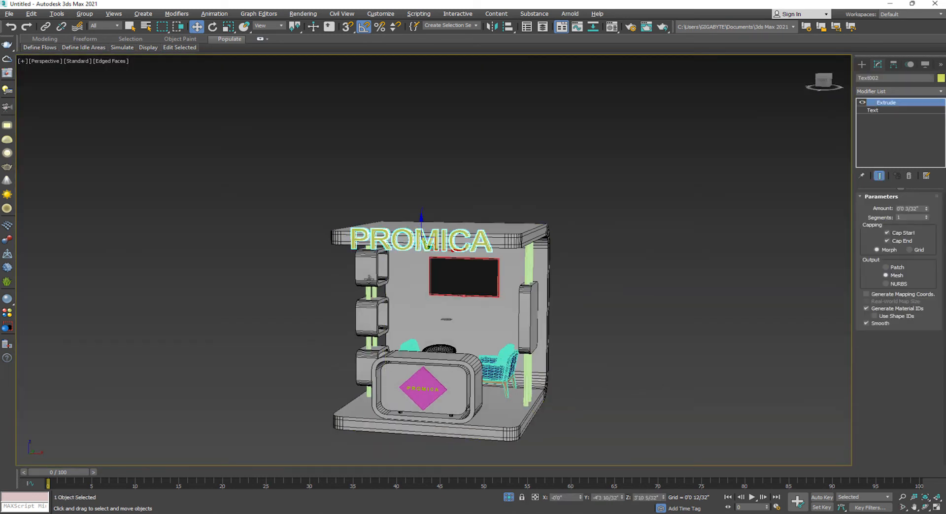
# Raise the PROMICA text onto the top of the roof slab and move it back from the slab's front edge.
pyautogui.hotkey('alt', 'w')
pyautogui.moveTo(582, 143); pyautogui.dragTo(582, 122)
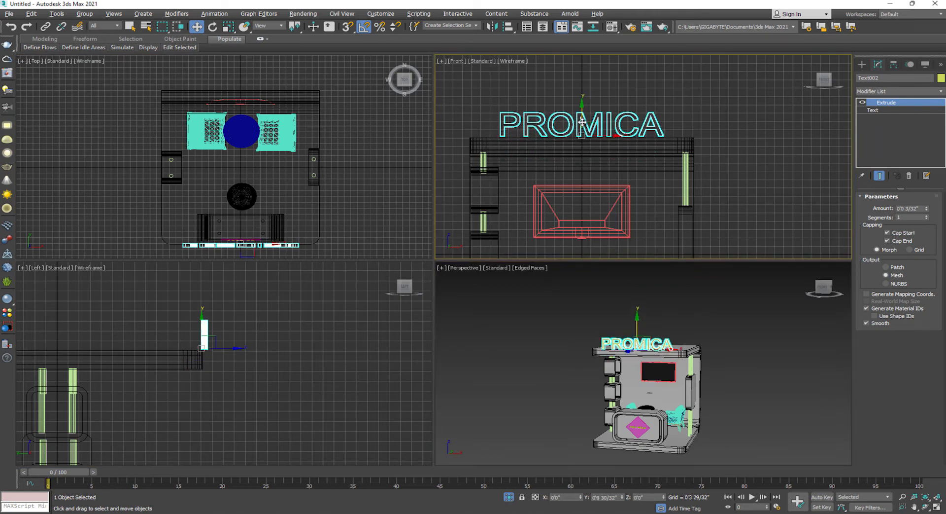
pyautogui.hotkey('alt', 'w')
pyautogui.moveTo(409, 228); pyautogui.dragTo(351, 221)
pyautogui.scroll(3, 383, 225)
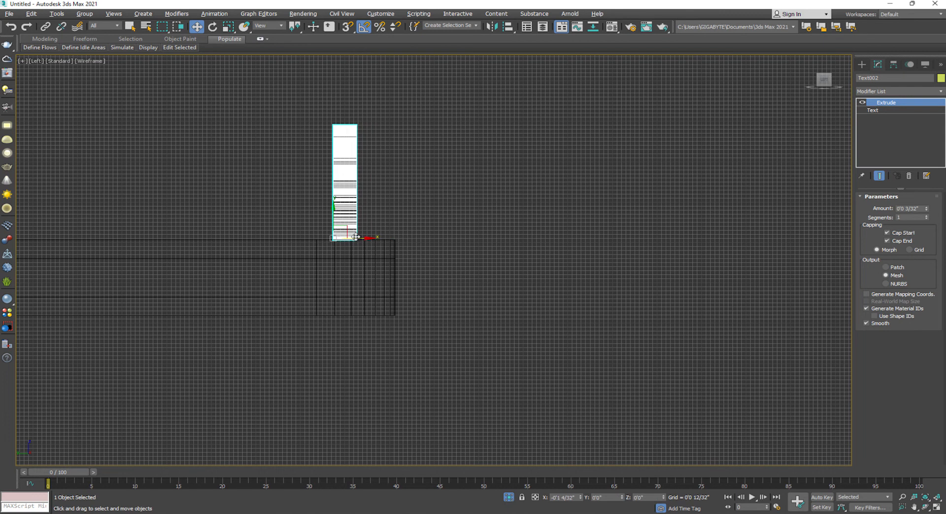
# Look over the whole stall and its roof lettering from the front and the side in the Perspective view.
pyautogui.click(572, 308)
pyautogui.hotkey('alt', 'w')
pyautogui.click(581, 394)
pyautogui.hotkey('alt', 'w')
pyautogui.keyDown('alt'); pyautogui.moveTo(581, 390); pyautogui.dragTo(631, 391, button='middle'); pyautogui.keyUp('alt')
pyautogui.scroll(-4, 548, 401)
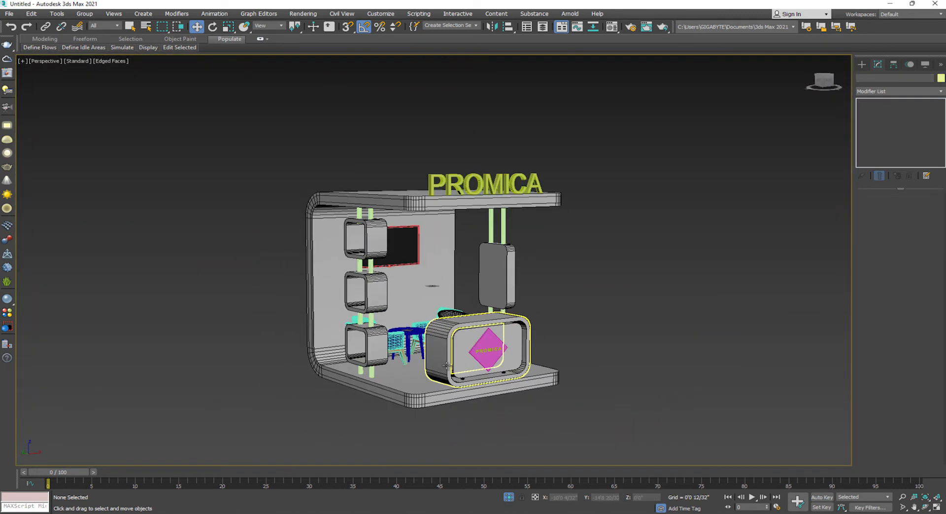
pyautogui.keyDown('alt'); pyautogui.moveTo(349, 336); pyautogui.dragTo(550, 361, button='middle'); pyautogui.keyUp('alt')
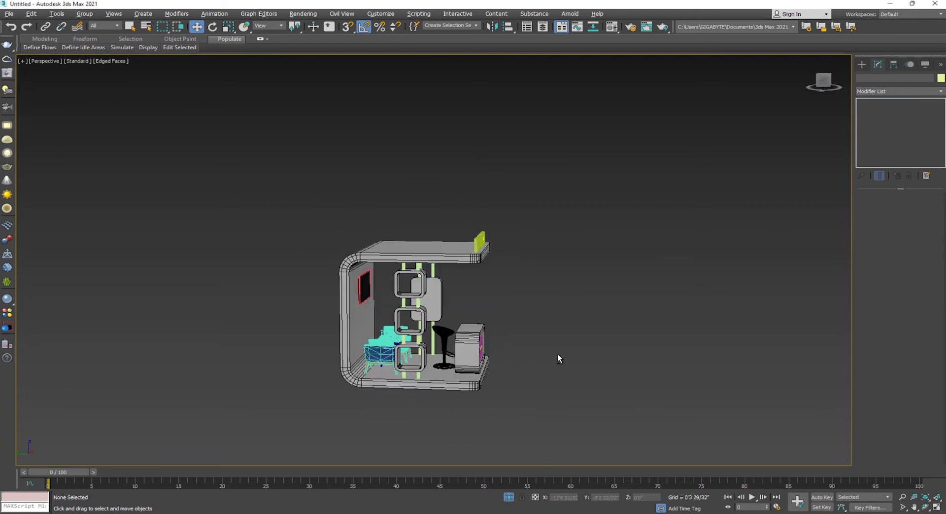
pyautogui.scroll(5, 431, 312)
# Create a box about 0'2 31/32" in length, width and height within the shelf unit's outline in the Top view.
pyautogui.click(862, 64)
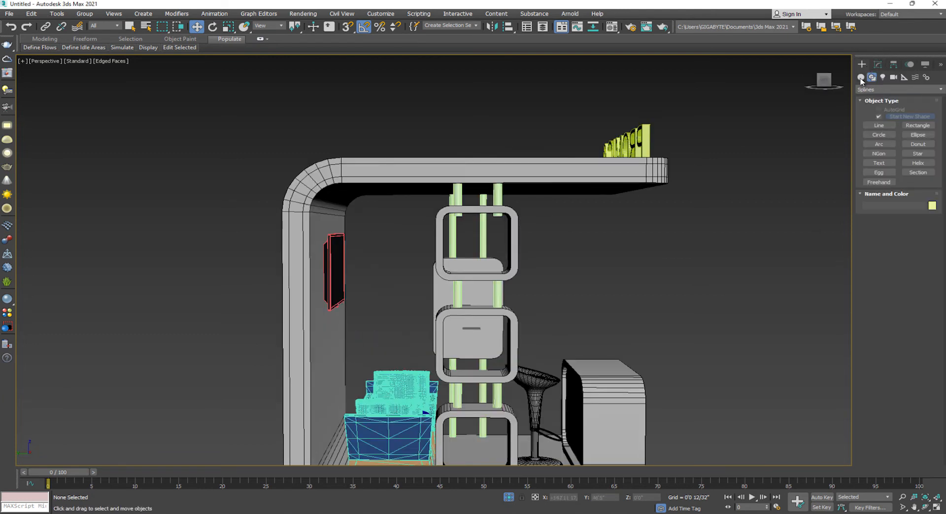
pyautogui.click(861, 77)
pyautogui.click(878, 118)
pyautogui.hotkey('alt', 'w')
pyautogui.click(197, 148)
pyautogui.hotkey('alt', 'w')
pyautogui.scroll(3, 306, 219)
pyautogui.moveTo(370, 256); pyautogui.dragTo(388, 270)
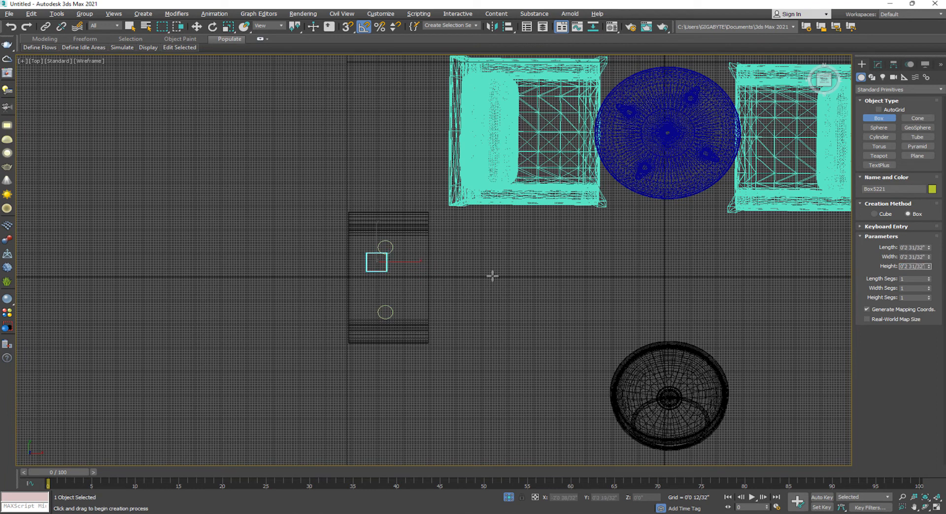
pyautogui.press('w')
pyautogui.click(378, 272)
pyautogui.hotkey('alt', 'w')
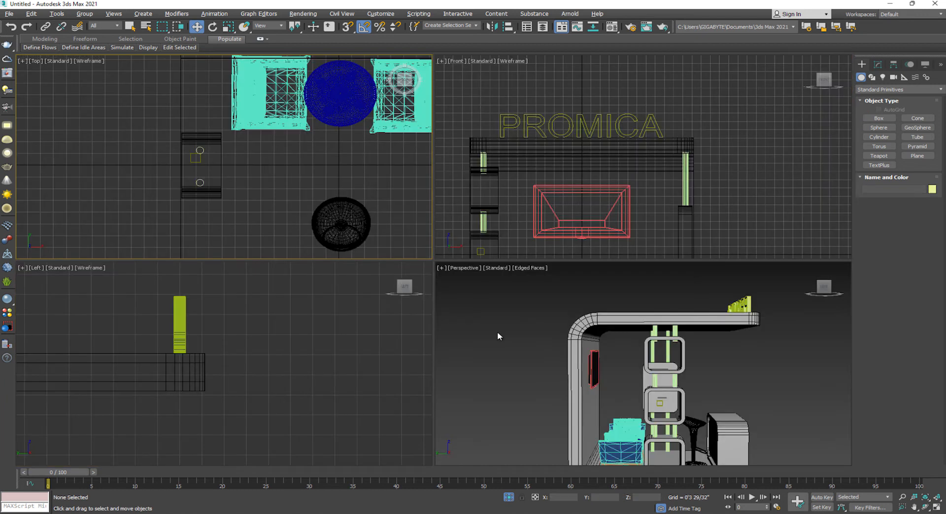
# Raise the small box into the top shelf unit and move it to the inner corner of the shelf floor.
pyautogui.click(196, 158)
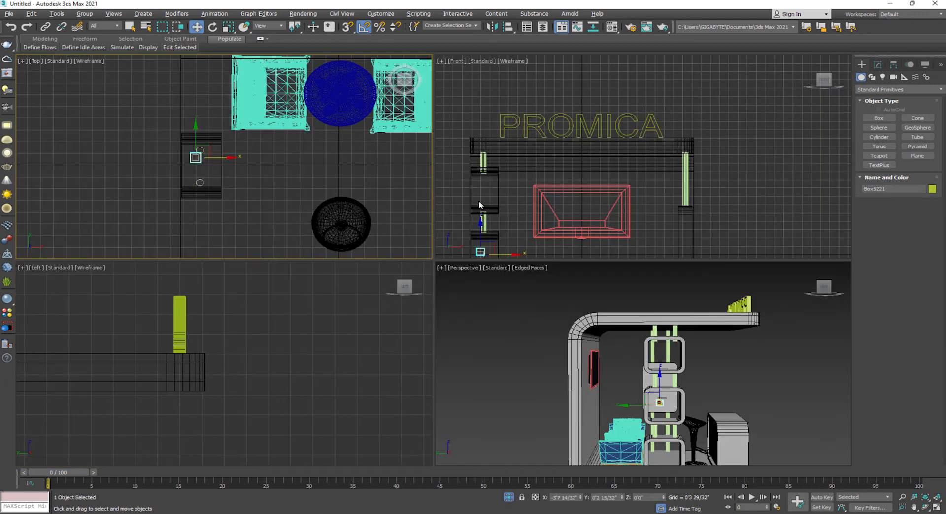
pyautogui.click(479, 233)
pyautogui.rightClick(629, 355)
pyautogui.hotkey('alt', 'w')
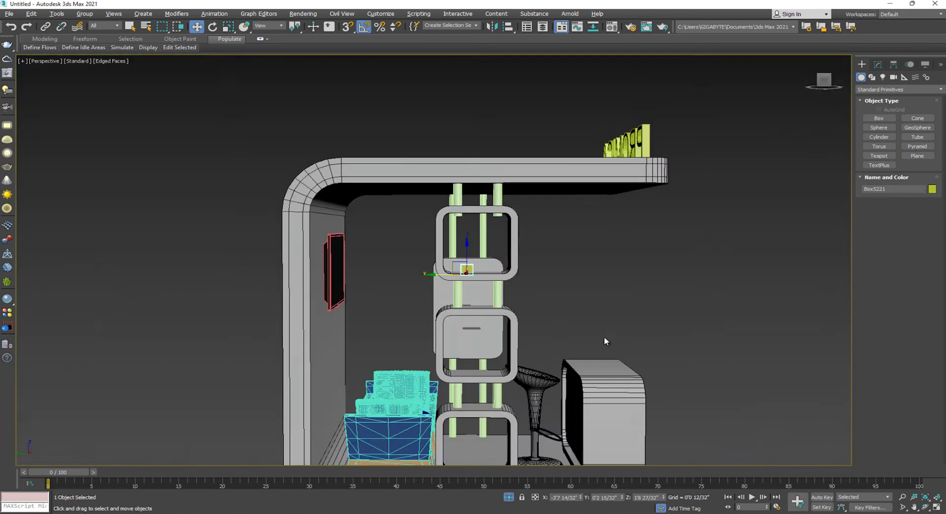
pyautogui.press('z')
pyautogui.scroll(-4, 517, 323)
pyautogui.keyDown('alt'); pyautogui.moveTo(518, 324); pyautogui.dragTo(492, 351, button='middle'); pyautogui.keyUp('alt')
pyautogui.moveTo(481, 341); pyautogui.dragTo(370, 337)
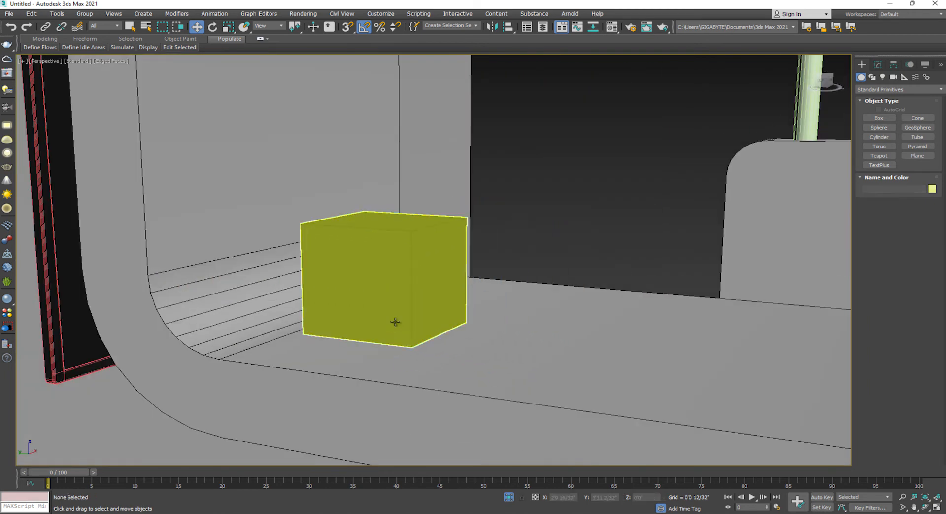
pyautogui.keyDown('alt'); pyautogui.moveTo(408, 337); pyautogui.dragTo(379, 347, button='middle'); pyautogui.keyUp('alt')
pyautogui.moveTo(393, 323); pyautogui.dragTo(337, 331)
pyautogui.keyDown('alt'); pyautogui.moveTo(329, 347); pyautogui.dragTo(360, 349, button='middle'); pyautogui.keyUp('alt')
# Create a VRayMtl material named packshot and assign it to the small box.
pyautogui.press('m')
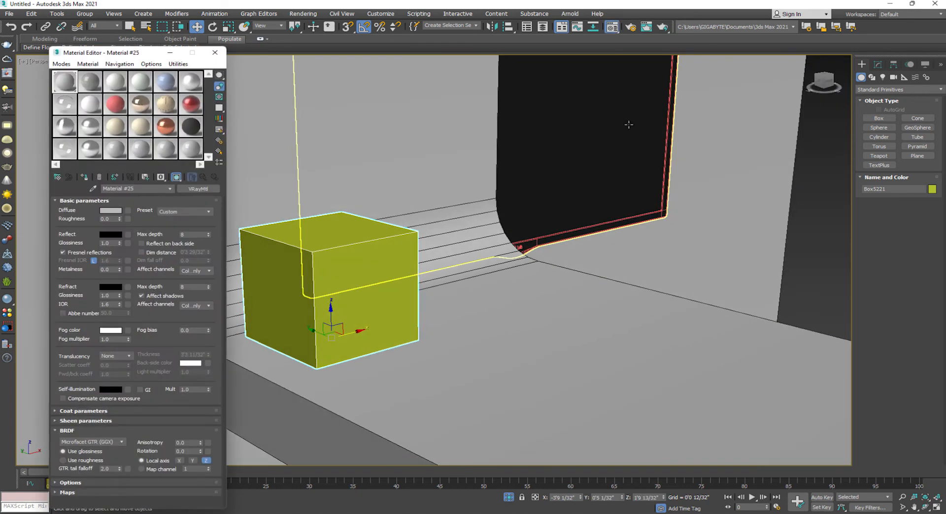
pyautogui.click(61, 176)
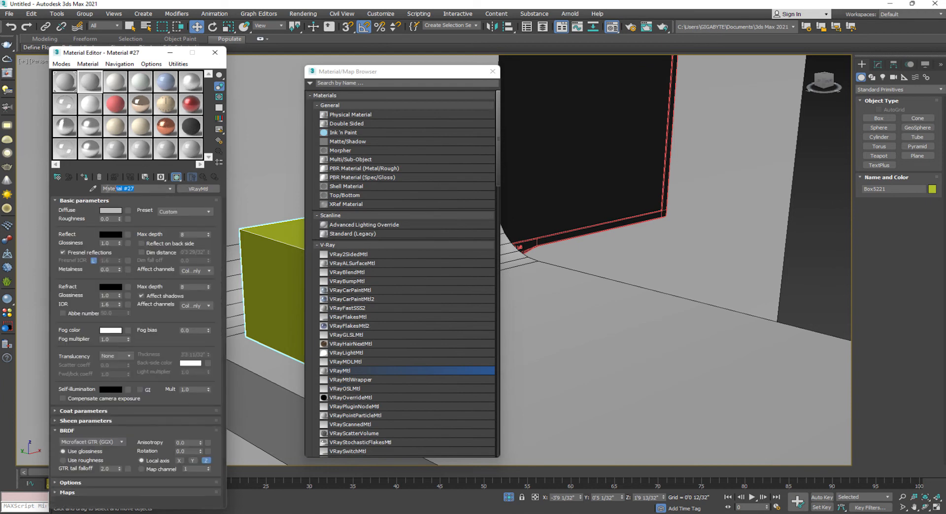
pyautogui.click(85, 177)
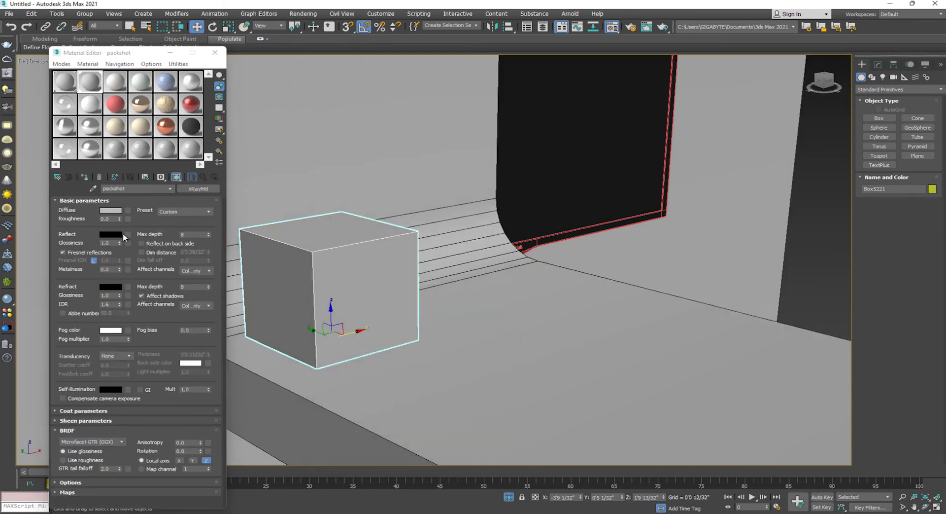
# Load the Small Pack JPG from the Tex folder as the packshot material's diffuse bitmap.
pyautogui.click(127, 210)
pyautogui.scroll(-10, 346, 353)
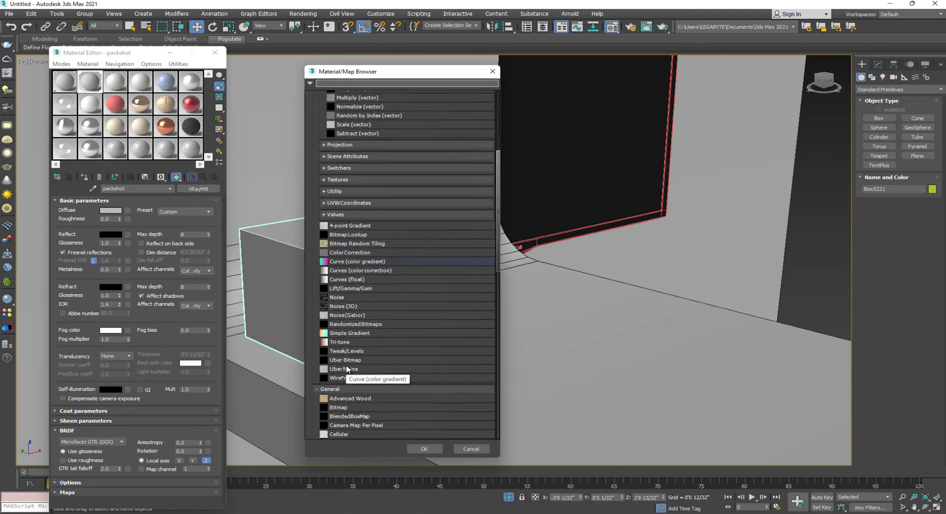
pyautogui.doubleClick(338, 289)
pyautogui.click(79, 31)
pyautogui.click(80, 45)
pyautogui.doubleClick(73, 68)
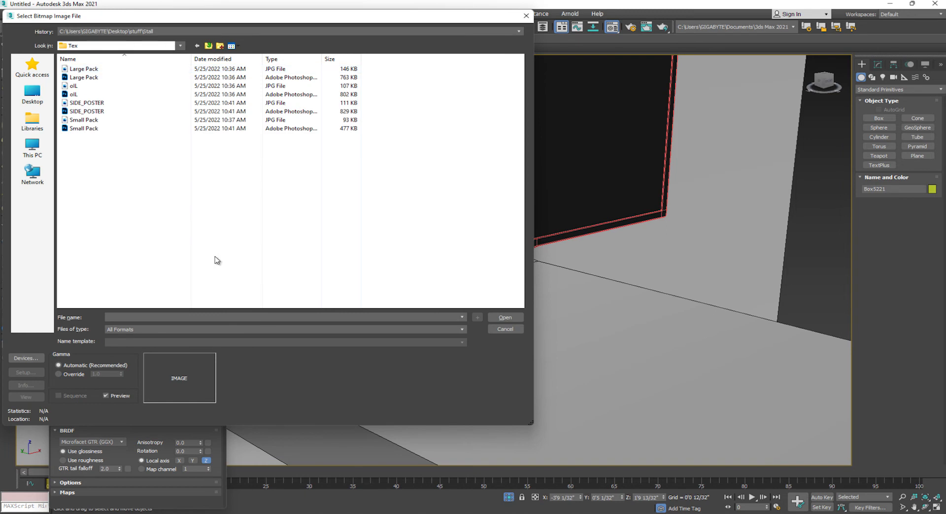
pyautogui.rightClick(216, 258)
pyautogui.moveTo(224, 266)
pyautogui.click(340, 273)
pyautogui.doubleClick(411, 95)
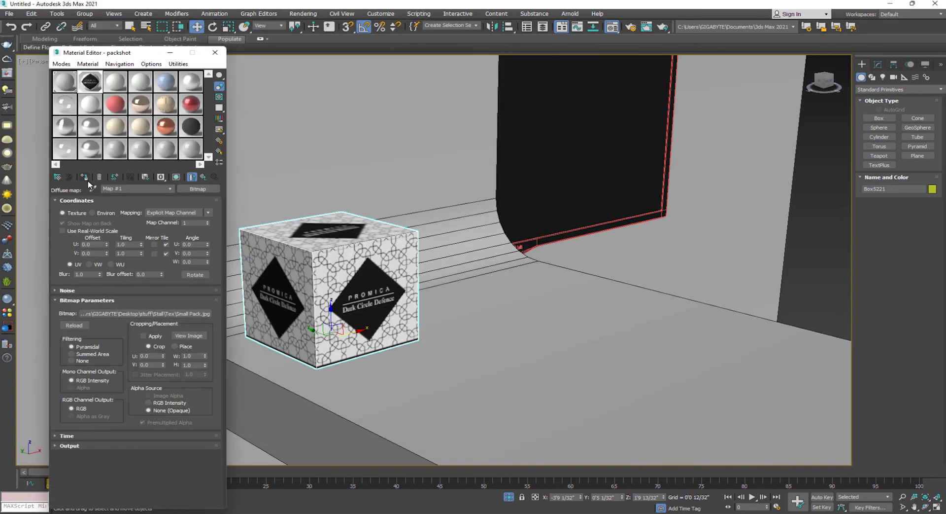
# Duplicate the small pack box into a row of five along the top shelf unit.
pyautogui.click(448, 304)
pyautogui.keyDown('alt'); pyautogui.moveTo(450, 304); pyautogui.dragTo(424, 298, button='middle'); pyautogui.keyUp('alt')
pyautogui.scroll(-3, 414, 310)
pyautogui.click(392, 326)
pyautogui.moveTo(392, 326)
pyautogui.keyDown('shift'); pyautogui.mouseDown()
pyautogui.moveTo(478, 321)
pyautogui.moveTo(494, 235)
pyautogui.mouseUp(); pyautogui.keyUp('shift')
pyautogui.click(475, 299)
# Select the five small pack boxes and duplicate the row upward to make a stack of three rows.
pyautogui.keyDown('ctrl'); pyautogui.click(373, 325); pyautogui.keyUp('ctrl')
pyautogui.keyDown('ctrl'); pyautogui.click(446, 325); pyautogui.keyUp('ctrl')
pyautogui.keyDown('ctrl'); pyautogui.click(517, 323); pyautogui.keyUp('ctrl')
pyautogui.keyDown('ctrl'); pyautogui.click(582, 322); pyautogui.keyUp('ctrl')
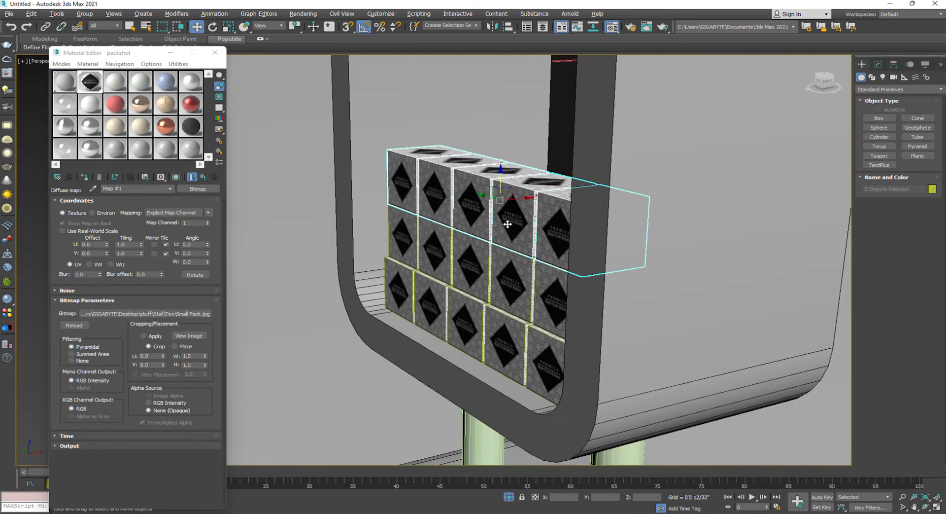
pyautogui.click(634, 152)
pyautogui.scroll(5, 515, 297)
pyautogui.keyDown('alt'); pyautogui.moveTo(514, 297); pyautogui.dragTo(485, 296, button='middle'); pyautogui.keyUp('alt')
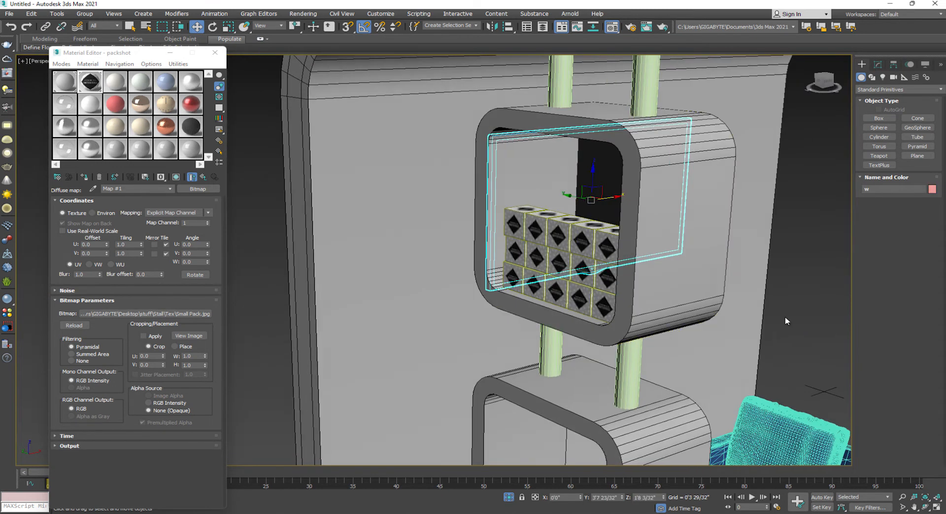
# Copy one small pack box into the middle shelf unit and set its length and width to 0'1 30/32".
pyautogui.click(710, 335)
pyautogui.scroll(-4, 537, 276)
pyautogui.keyDown('alt'); pyautogui.moveTo(537, 270); pyautogui.dragTo(585, 272, button='middle'); pyautogui.keyUp('alt')
pyautogui.moveTo(569, 365); pyautogui.dragTo(514, 220, button='middle')
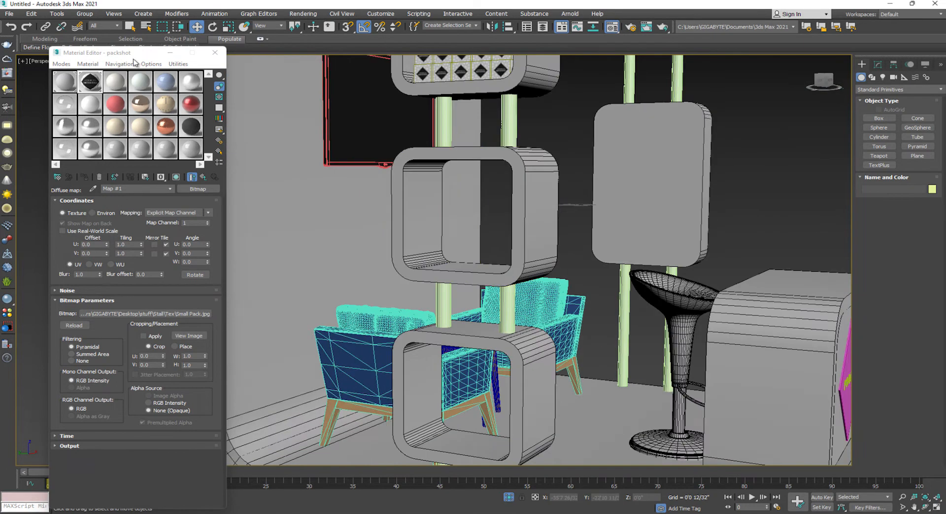
pyautogui.click(503, 71)
pyautogui.moveTo(509, 104); pyautogui.dragTo(509, 141, button='middle')
pyautogui.keyDown('shift'); pyautogui.moveTo(504, 100); pyautogui.dragTo(492, 275); pyautogui.keyUp('shift')
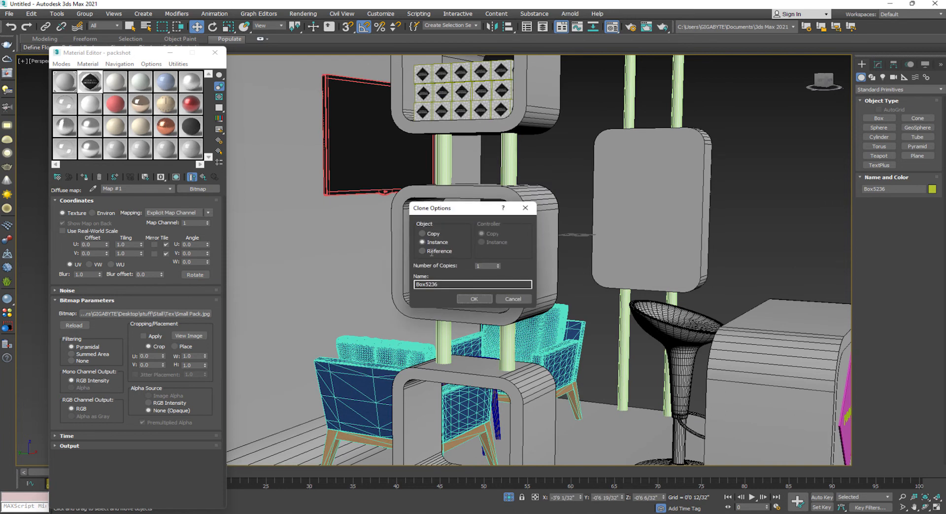
pyautogui.click(474, 298)
pyautogui.click(878, 65)
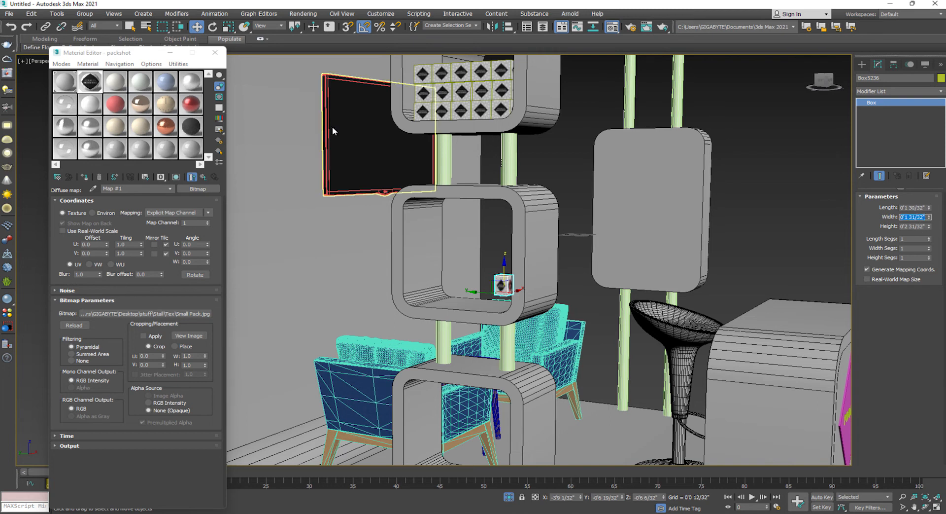
pyautogui.press('z')
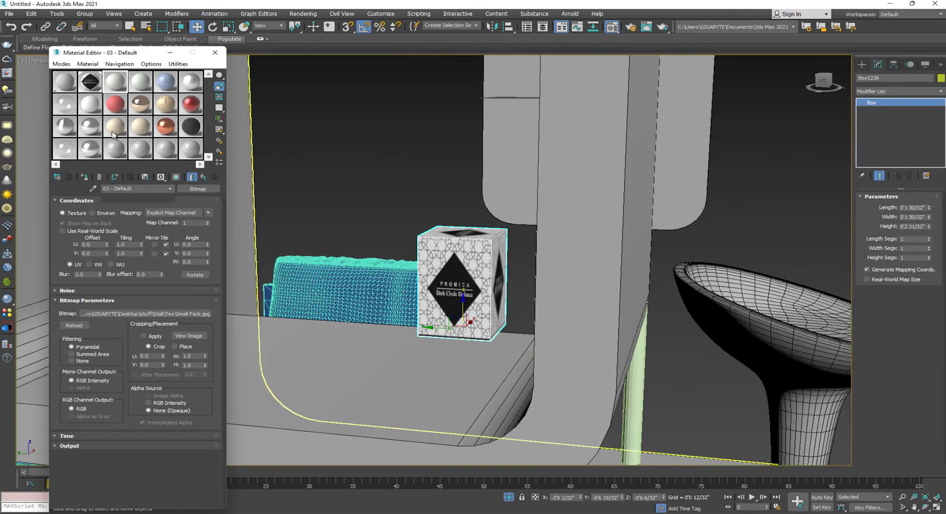
# Create a VRayMtl material named large and assign it to the box in the middle shelf unit.
pyautogui.click(112, 84)
pyautogui.click(57, 176)
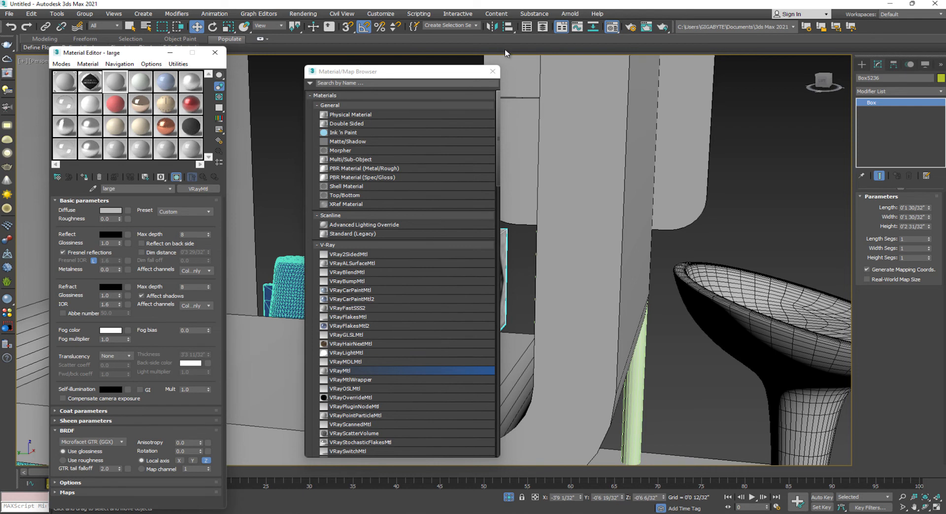
pyautogui.click(492, 71)
pyautogui.click(85, 176)
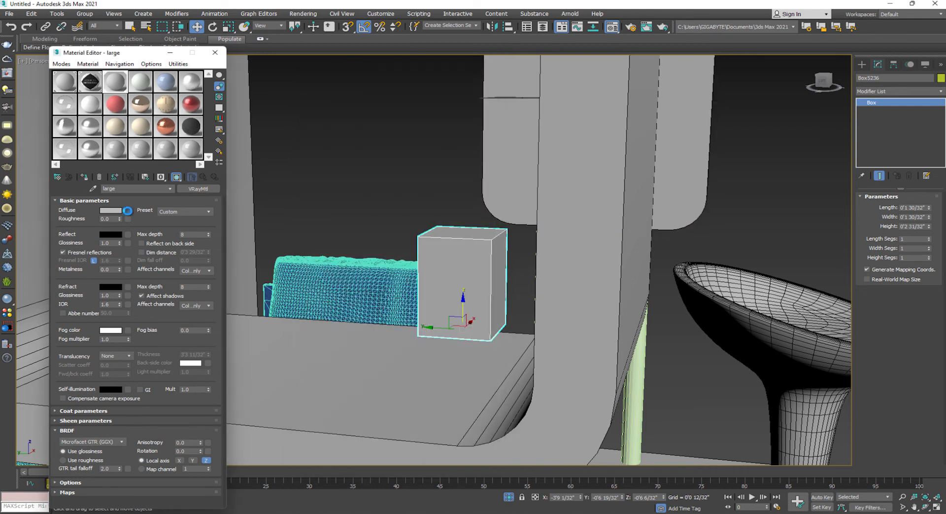
# Load the Large Pack JPG as the diffuse bitmap of the large material.
pyautogui.click(129, 211)
pyautogui.doubleClick(346, 291)
pyautogui.click(290, 87)
pyautogui.click(99, 90)
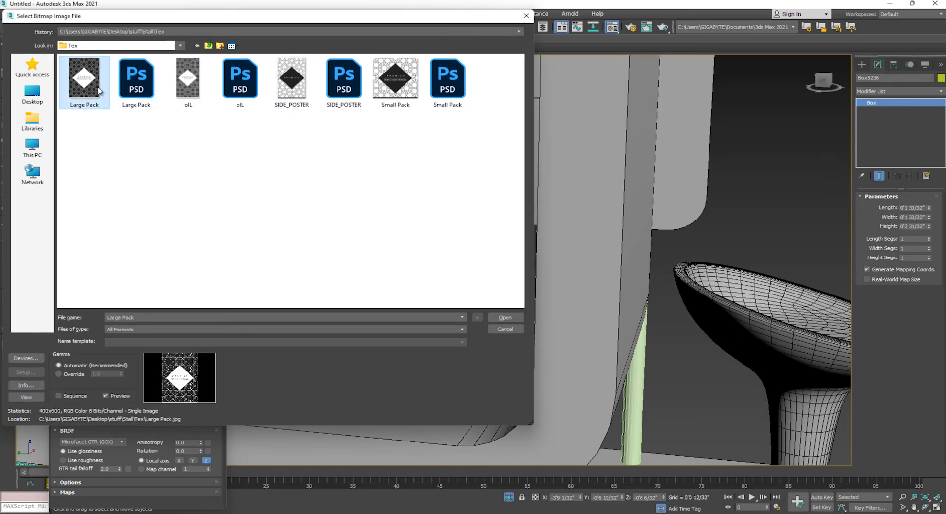
pyautogui.doubleClick(99, 90)
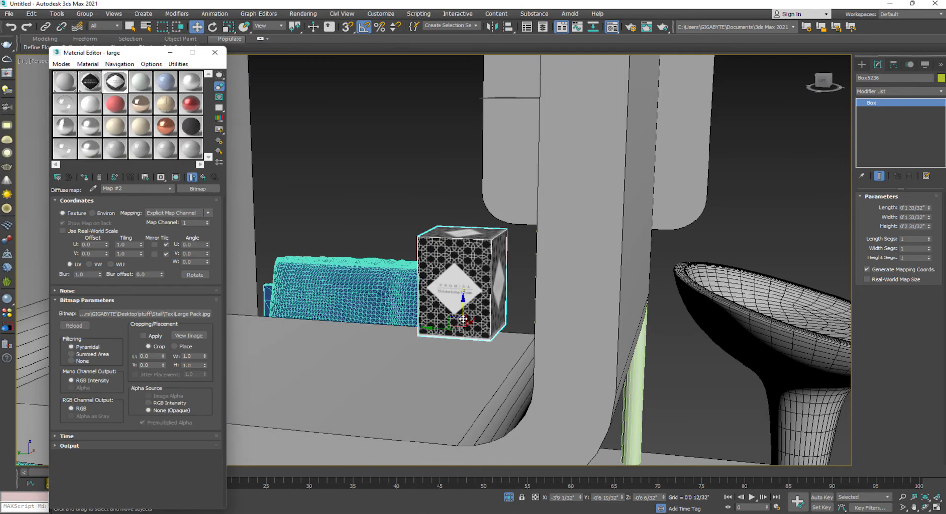
# Scale up the large pack box and lower it onto the floor of the middle shelf unit.
pyautogui.press('r')
pyautogui.moveTo(462, 316); pyautogui.dragTo(462, 291)
pyautogui.scroll(3, 492, 374)
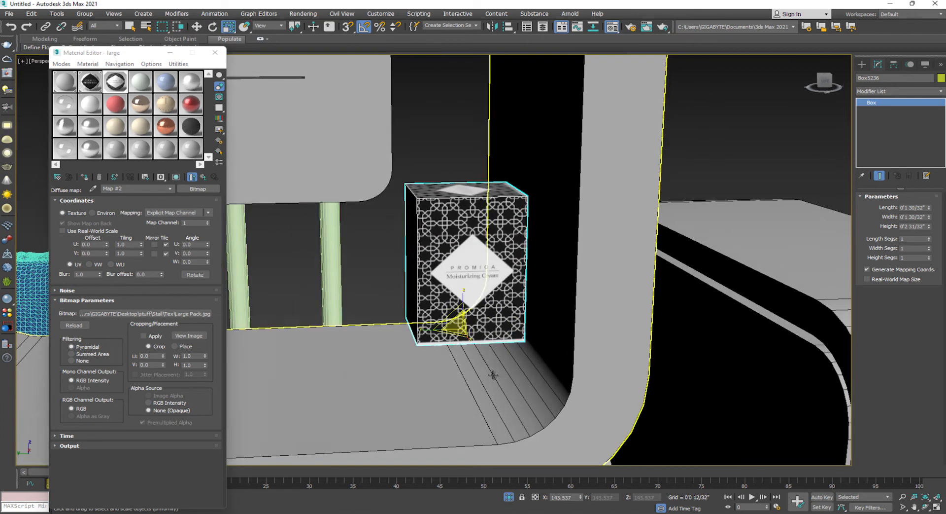
pyautogui.scroll(-3, 493, 374)
pyautogui.moveTo(499, 338); pyautogui.dragTo(552, 276, button='middle')
pyautogui.moveTo(526, 261); pyautogui.dragTo(526, 330)
pyautogui.press('w')
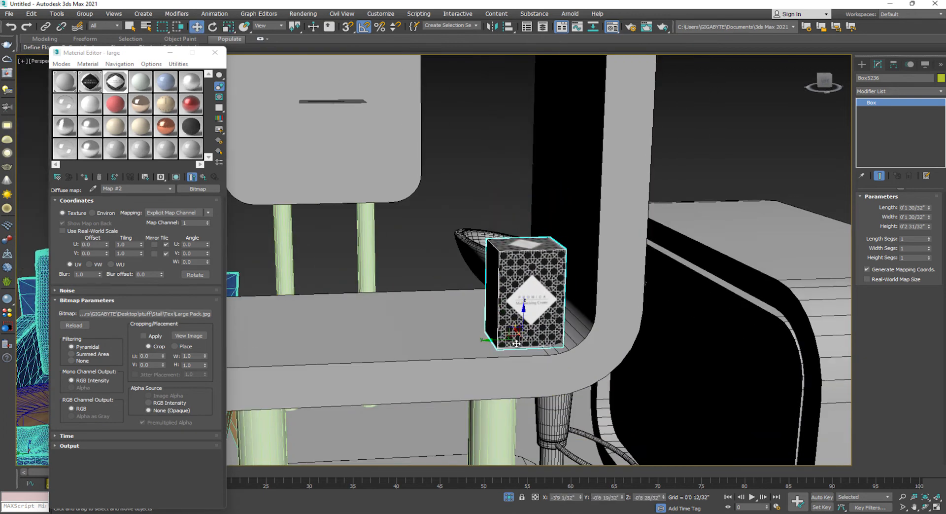
# Duplicate the large pack box into a row of five across the middle shelf unit.
pyautogui.moveTo(526, 330); pyautogui.dragTo(570, 305, button='middle')
pyautogui.keyDown('shift'); pyautogui.moveTo(610, 312); pyautogui.dragTo(530, 313); pyautogui.keyUp('shift')
pyautogui.click(473, 298)
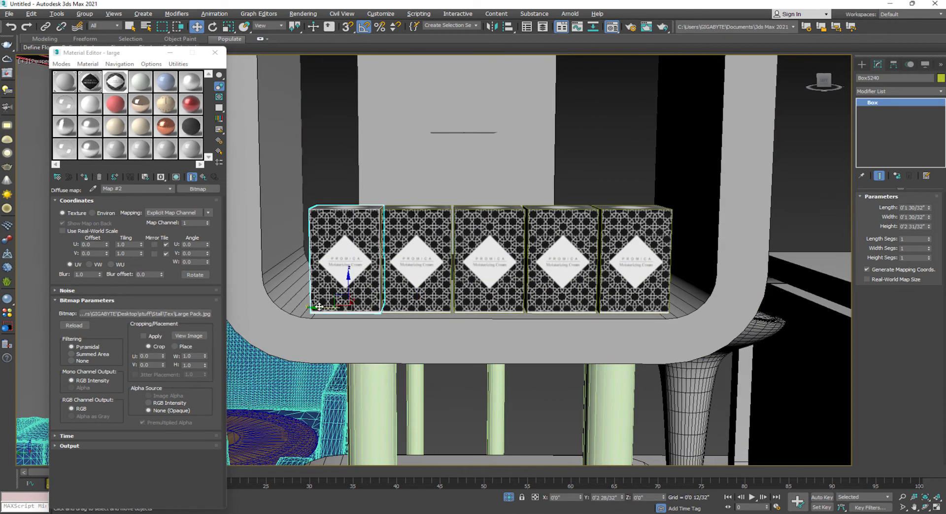
# Duplicate the row of large pack boxes upward as instances with 2 copies to form three stacked rows.
pyautogui.keyDown('alt'); pyautogui.moveTo(493, 276); pyautogui.dragTo(549, 304, button='middle'); pyautogui.keyUp('alt')
pyautogui.keyDown('shift'); pyautogui.moveTo(489, 230); pyautogui.dragTo(488, 128); pyautogui.keyUp('shift')
pyautogui.click(501, 264)
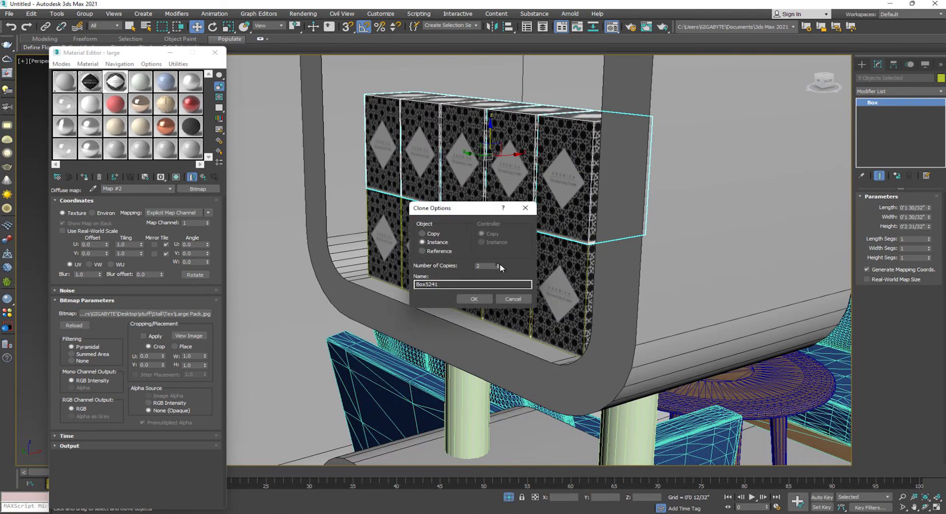
pyautogui.click(483, 298)
pyautogui.scroll(-5, 483, 296)
pyautogui.click(567, 247)
# Turn off the edged-faces display and copy one large pack box onto the floor of the bottom shelf unit.
pyautogui.moveTo(473, 311)
pyautogui.keyDown('alt'); pyautogui.mouseDown(button='middle')
pyautogui.moveTo(497, 277)
pyautogui.moveTo(502, 310)
pyautogui.moveTo(467, 158)
pyautogui.moveTo(498, 143)
pyautogui.mouseUp(button='middle'); pyautogui.keyUp('alt')
pyautogui.press('F4')
pyautogui.scroll(10, 502, 311)
pyautogui.scroll(-10, 501, 310)
pyautogui.click(506, 128)
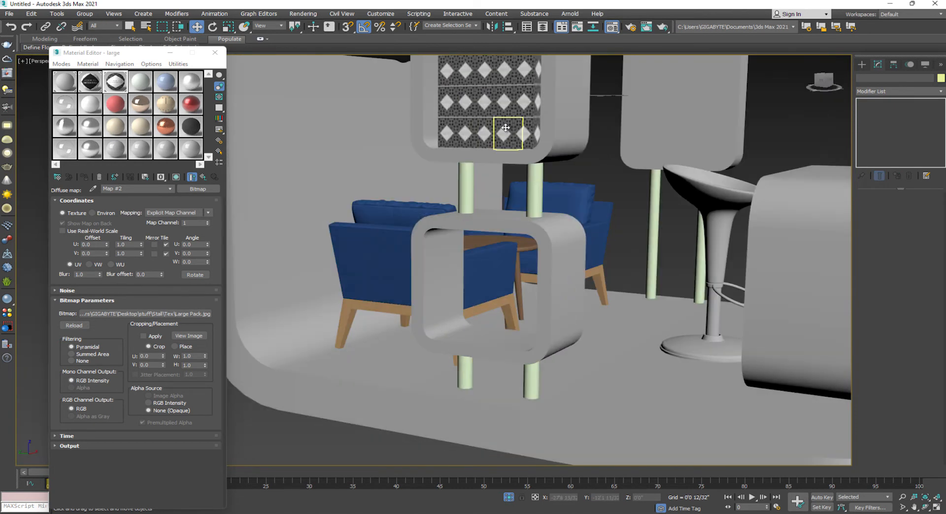
pyautogui.keyDown('shift'); pyautogui.moveTo(508, 127); pyautogui.dragTo(512, 323); pyautogui.keyUp('shift')
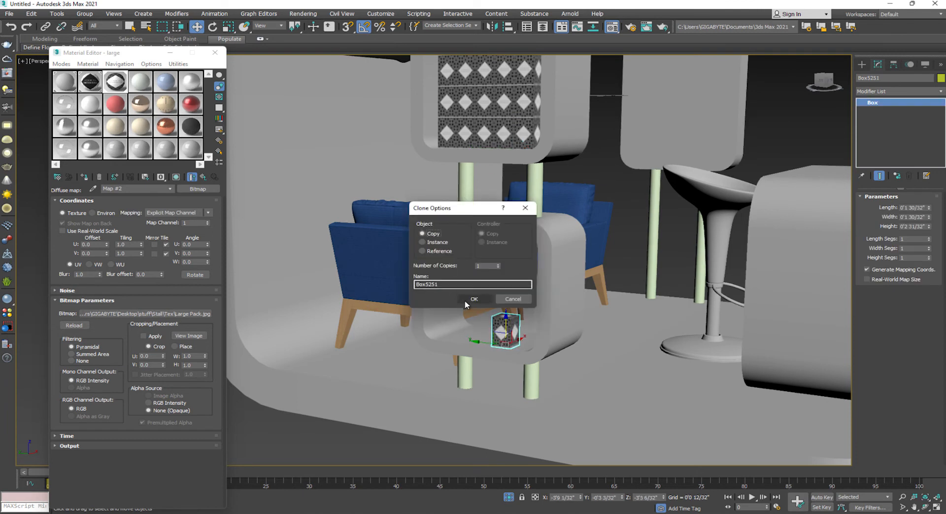
pyautogui.click(466, 301)
pyautogui.press('z')
pyautogui.keyDown('alt'); pyautogui.moveTo(419, 364); pyautogui.dragTo(450, 376, button='middle'); pyautogui.keyUp('alt')
pyautogui.moveTo(433, 375); pyautogui.dragTo(434, 371)
# Create a new VRayMtl material and assign it to the box in the bottom shelf unit.
pyautogui.click(140, 86)
pyautogui.click(58, 177)
pyautogui.doubleClick(325, 370)
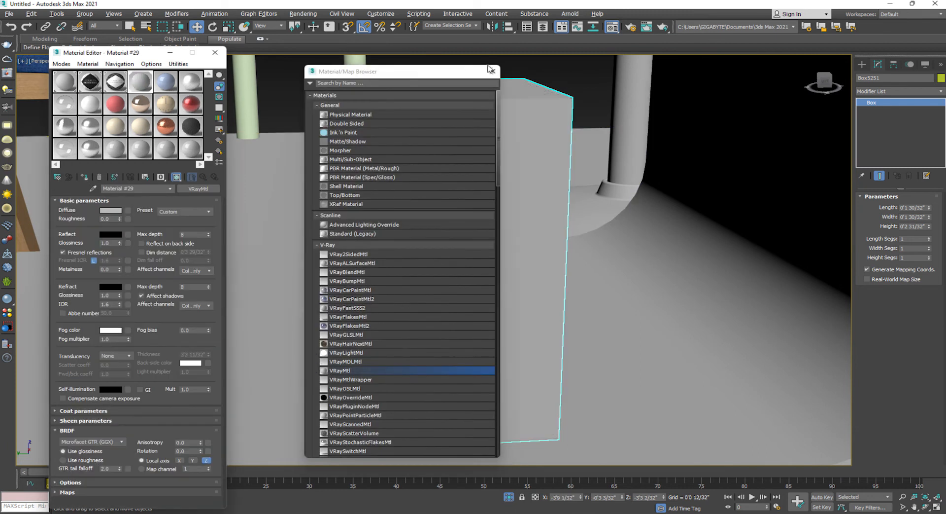
pyautogui.click(492, 72)
# Load the oIL JPG as the diffuse bitmap of the bottom shelf box's material.
pyautogui.click(128, 210)
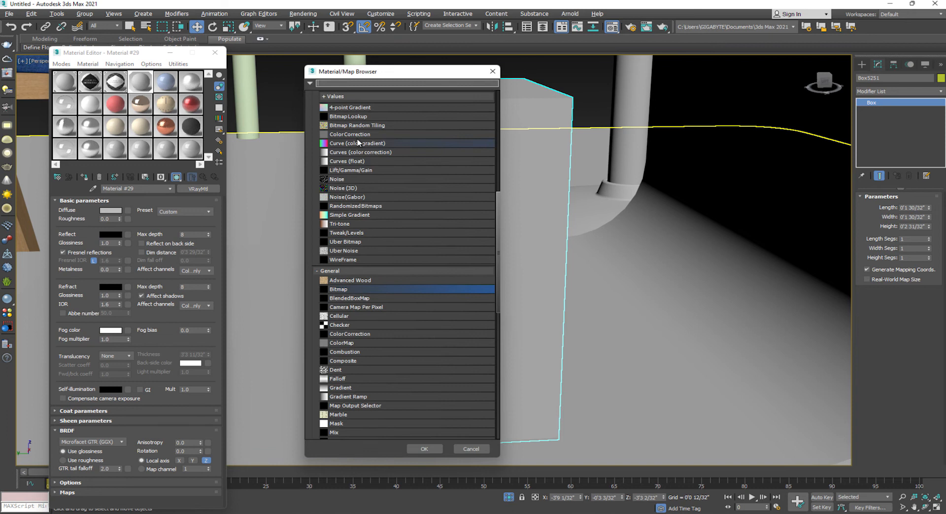
pyautogui.doubleClick(337, 291)
pyautogui.click(293, 93)
pyautogui.click(181, 94)
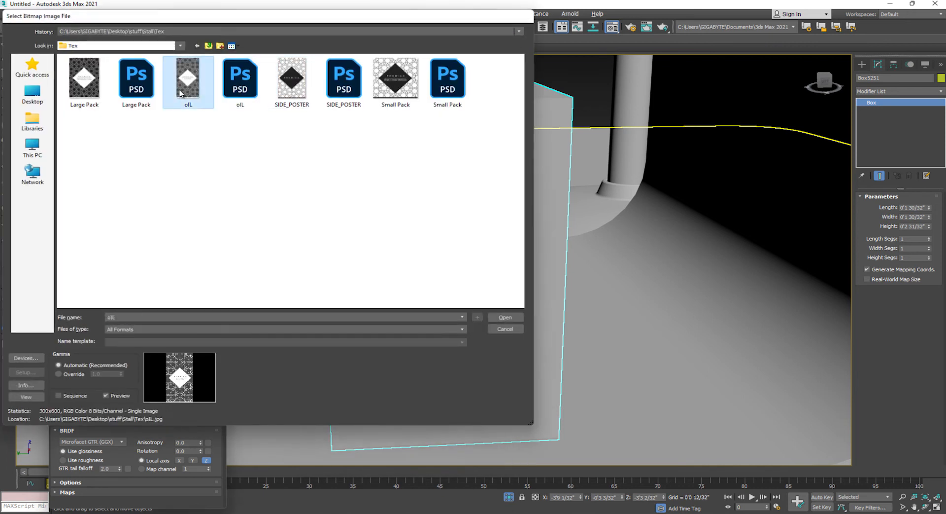
pyautogui.doubleClick(180, 94)
# Scale the oil pack box narrower so its proportions suit the Growth Oil artwork.
pyautogui.press('r')
pyautogui.moveTo(423, 402); pyautogui.dragTo(410, 402)
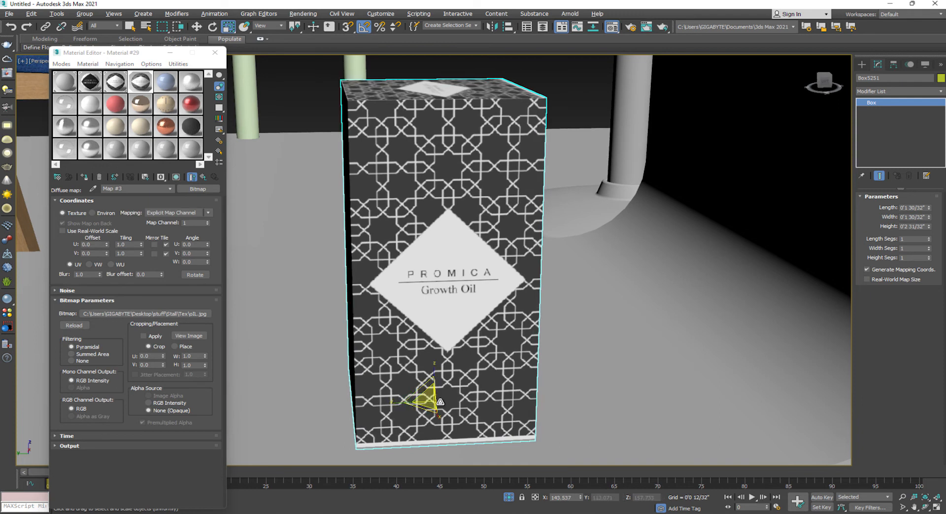
pyautogui.keyDown('alt'); pyautogui.moveTo(411, 402); pyautogui.dragTo(433, 399, button='middle'); pyautogui.keyUp('alt')
pyautogui.moveTo(426, 404); pyautogui.dragTo(418, 409)
pyautogui.scroll(-5, 419, 409)
pyautogui.keyDown('alt'); pyautogui.moveTo(419, 409); pyautogui.dragTo(490, 358, button='middle'); pyautogui.keyUp('alt')
# Clone the Growth Oil pack box as instances to form a row of six along the bottom shelf unit's floor.
pyautogui.press('w')
pyautogui.moveTo(446, 350)
pyautogui.mouseDown()
pyautogui.moveTo(549, 376)
pyautogui.moveTo(470, 353)
pyautogui.mouseUp()
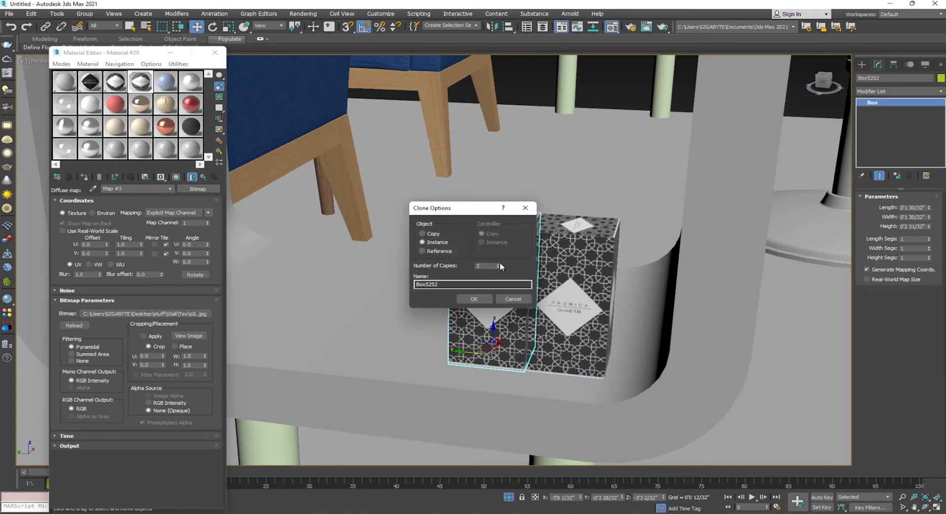
pyautogui.click(483, 298)
pyautogui.moveTo(469, 314); pyautogui.dragTo(642, 326, button='middle')
pyautogui.moveTo(405, 340)
pyautogui.keyDown('shift'); pyautogui.mouseDown()
pyautogui.moveTo(322, 340)
pyautogui.moveTo(332, 341)
pyautogui.mouseUp(); pyautogui.keyUp('shift')
pyautogui.click(472, 297)
# Stack one instanced copy of the six-box row directly on top of it and clear the selection.
pyautogui.keyDown('shift'); pyautogui.moveTo(545, 274); pyautogui.dragTo(545, 145); pyautogui.keyUp('shift')
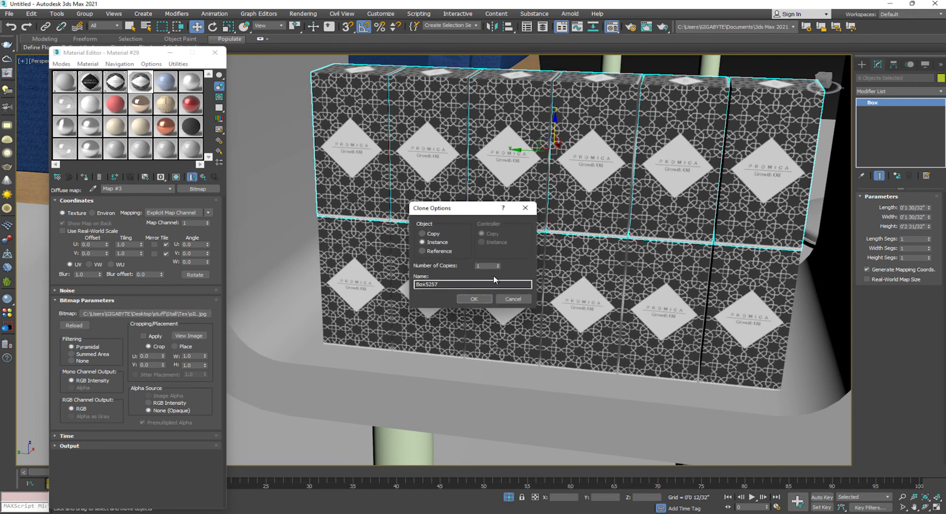
pyautogui.click(474, 298)
pyautogui.scroll(-10, 463, 286)
pyautogui.hotkey('ctrl', 'd')
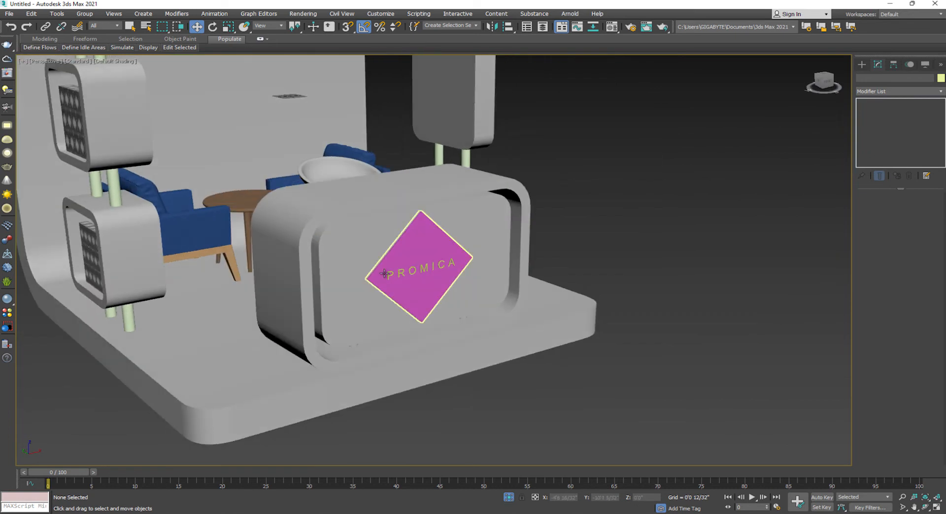
# Create a new VRayMtl material and assign it to the counter's front panel and outer frame.
pyautogui.click(346, 285)
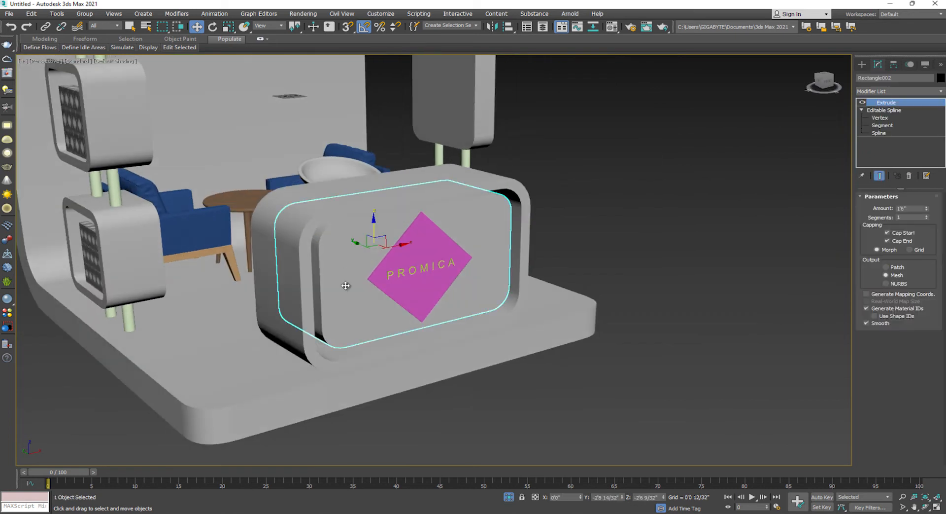
pyautogui.keyDown('ctrl'); pyautogui.click(326, 257); pyautogui.keyUp('ctrl')
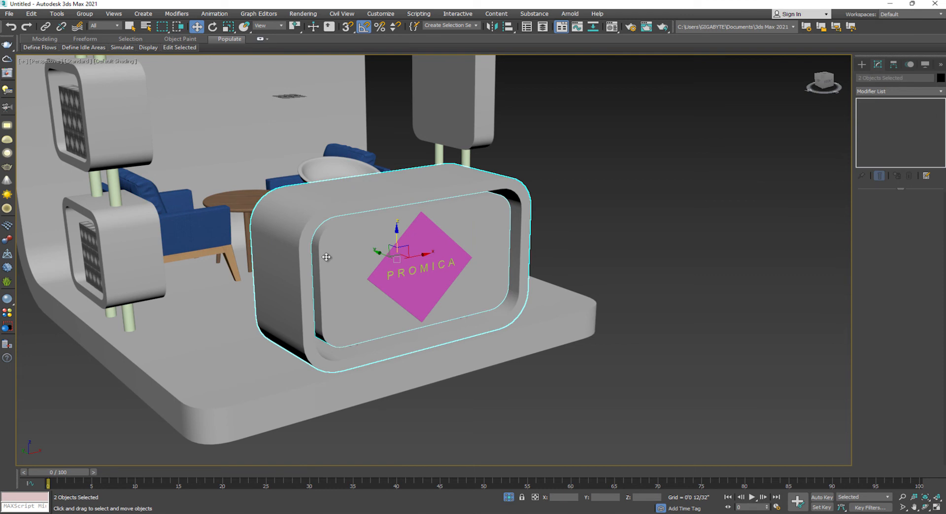
pyautogui.click(612, 26)
pyautogui.click(57, 178)
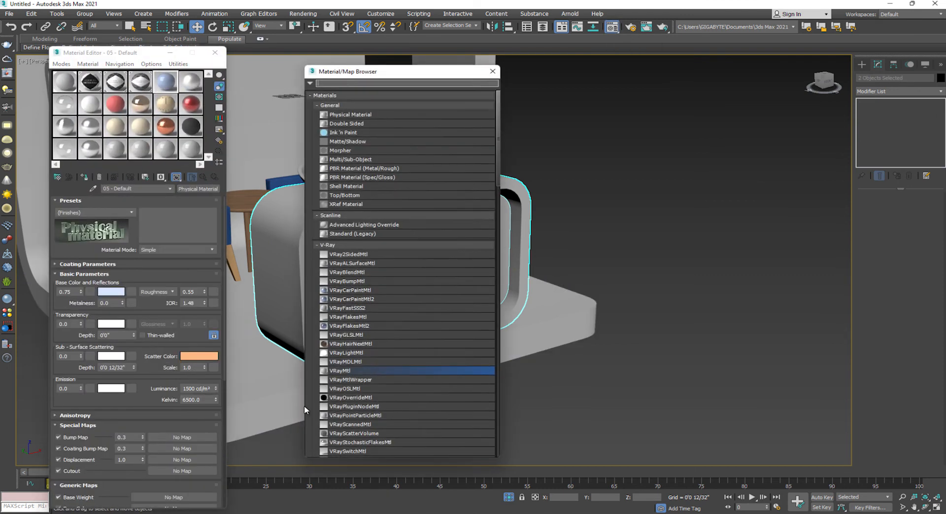
pyautogui.click(493, 72)
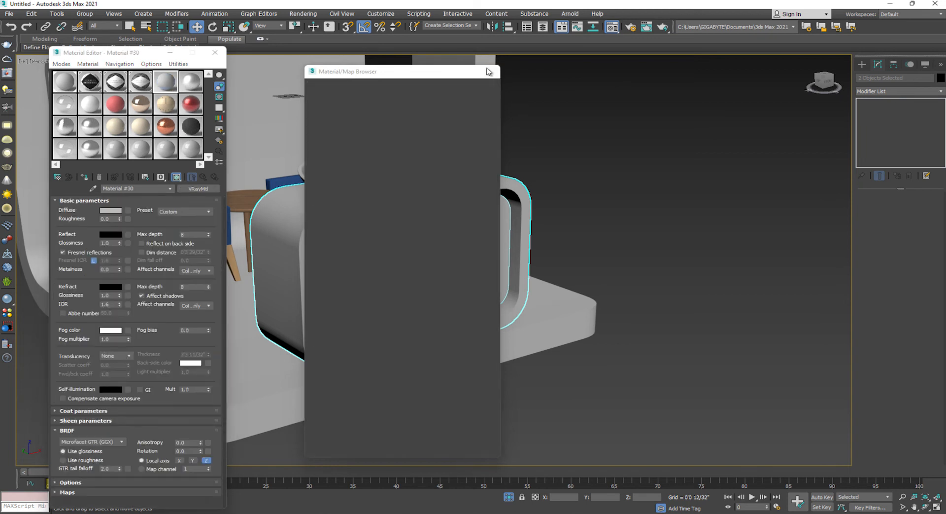
pyautogui.click(88, 178)
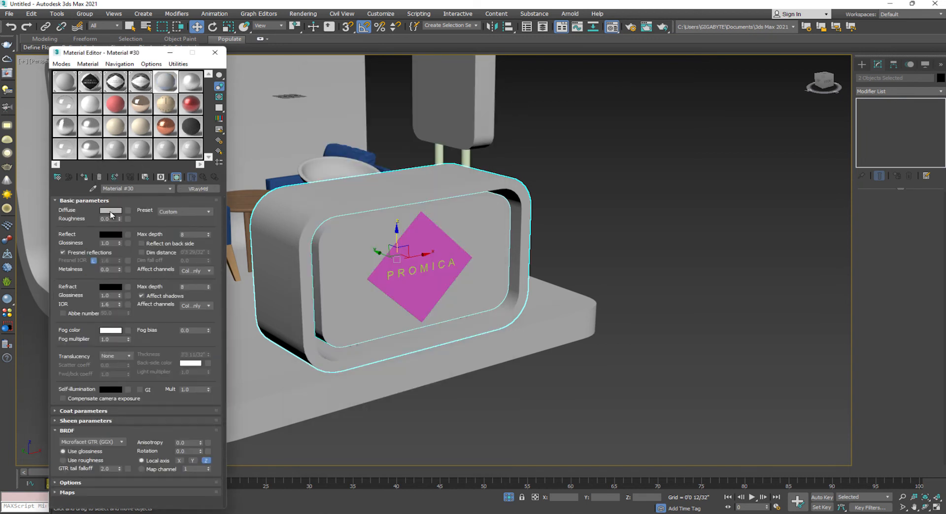
# Set the counter material's diffuse colour to white and its reflection to grey value 86.
pyautogui.click(111, 210)
pyautogui.moveTo(291, 92); pyautogui.dragTo(296, 124)
pyautogui.click(366, 137)
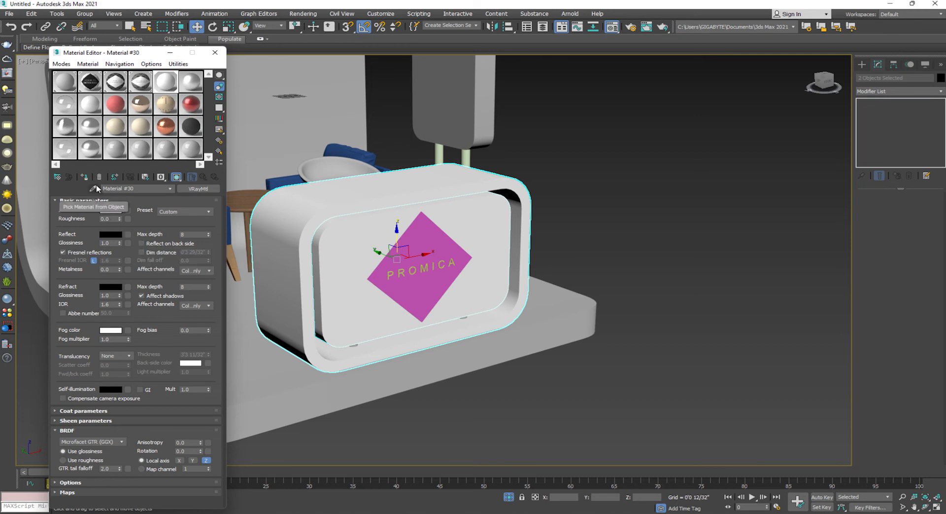
pyautogui.click(118, 235)
pyautogui.moveTo(294, 81); pyautogui.dragTo(295, 111)
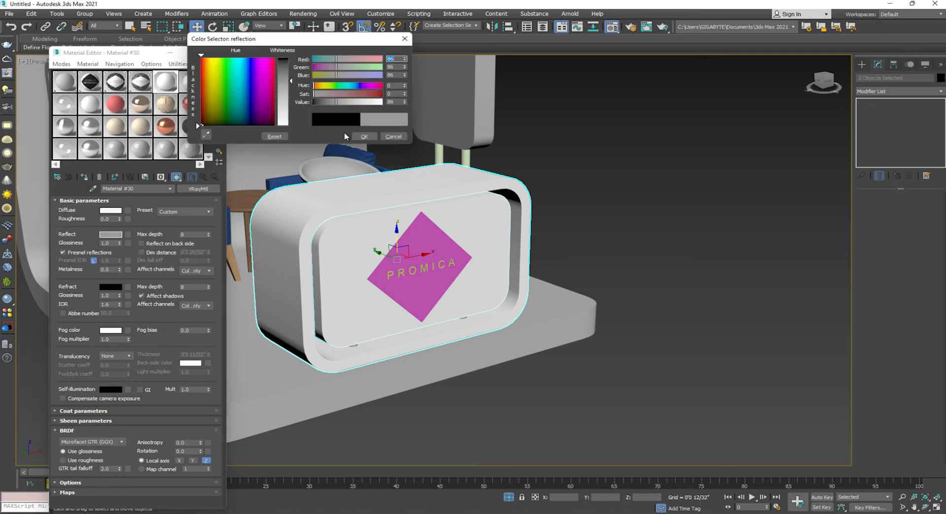
pyautogui.click(365, 138)
# Select the counter's outer frame and create another VRayMtl material for it in an unused material slot.
pyautogui.click(454, 217)
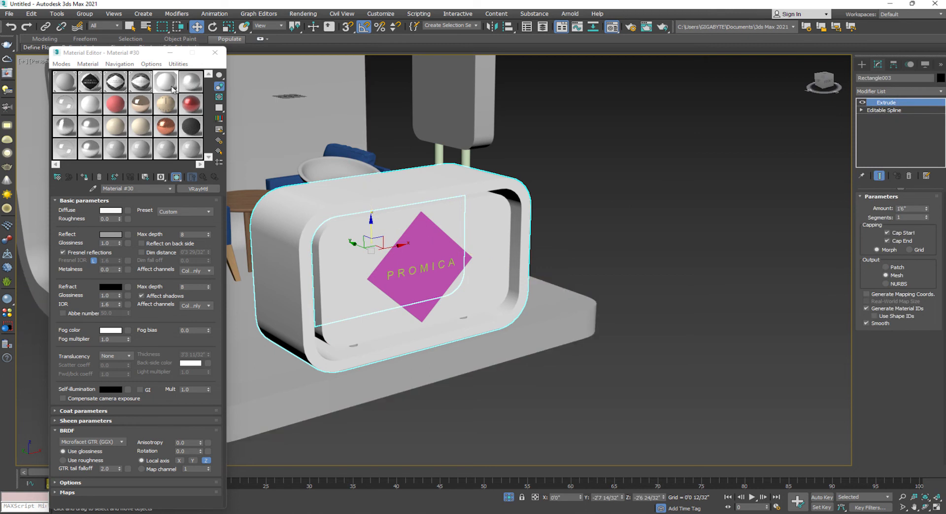
pyautogui.click(90, 148)
pyautogui.click(127, 116)
pyautogui.click(57, 177)
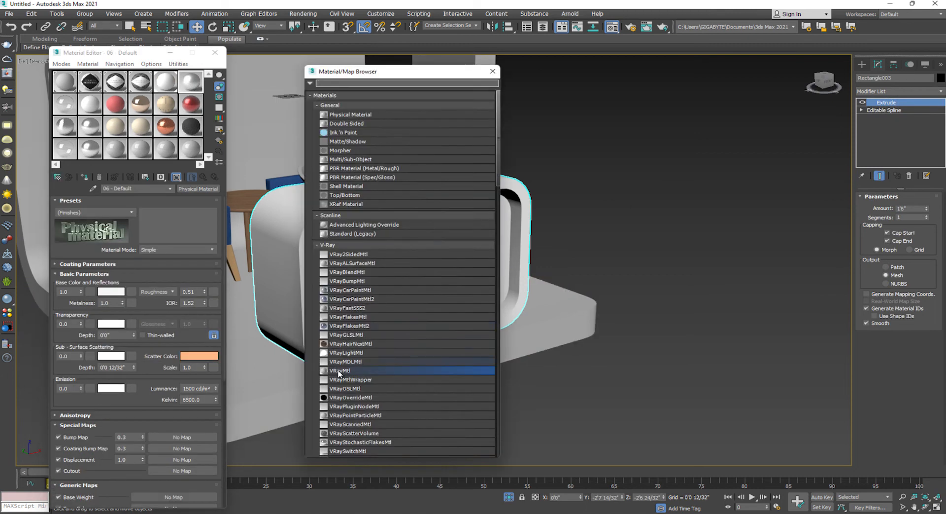
pyautogui.click(493, 73)
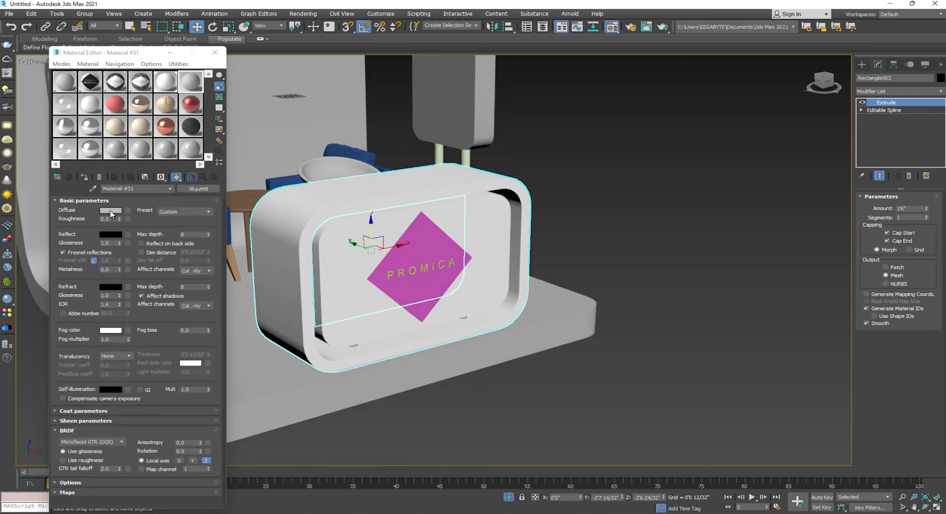
# Give the frame material a grey 65 reflection and a dark grey diffuse colour, and assign it to the counter frame.
pyautogui.click(110, 234)
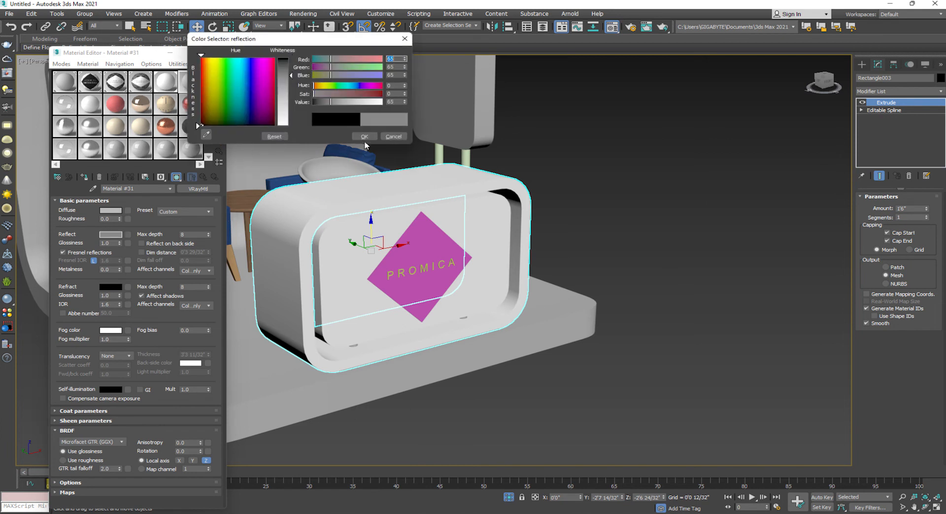
pyautogui.click(363, 137)
pyautogui.click(110, 210)
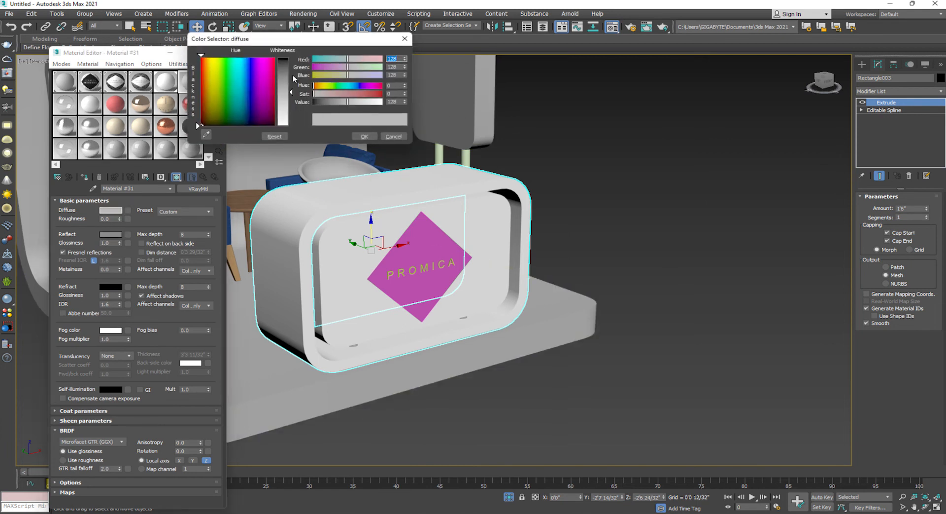
pyautogui.click(364, 136)
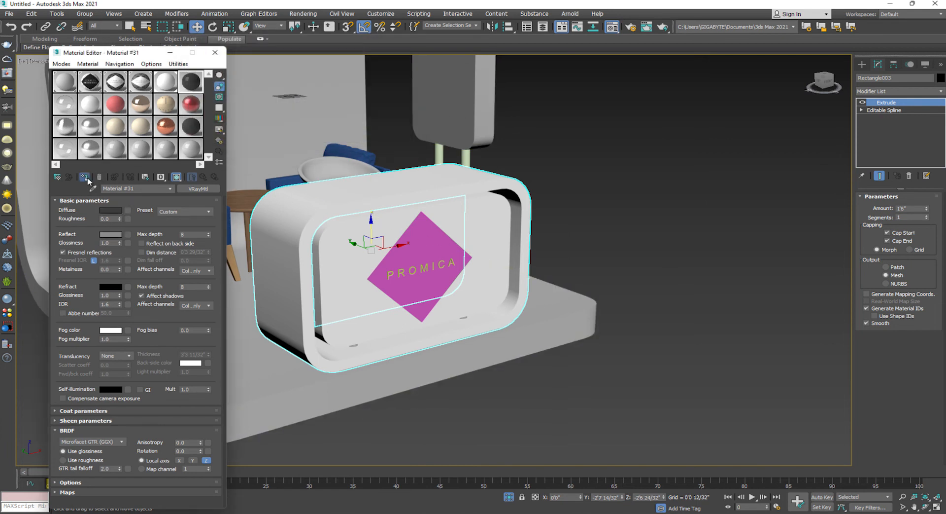
pyautogui.click(549, 179)
# Convert the counter's inner panel to Editable Poly and select its front polygon.
pyautogui.click(480, 239)
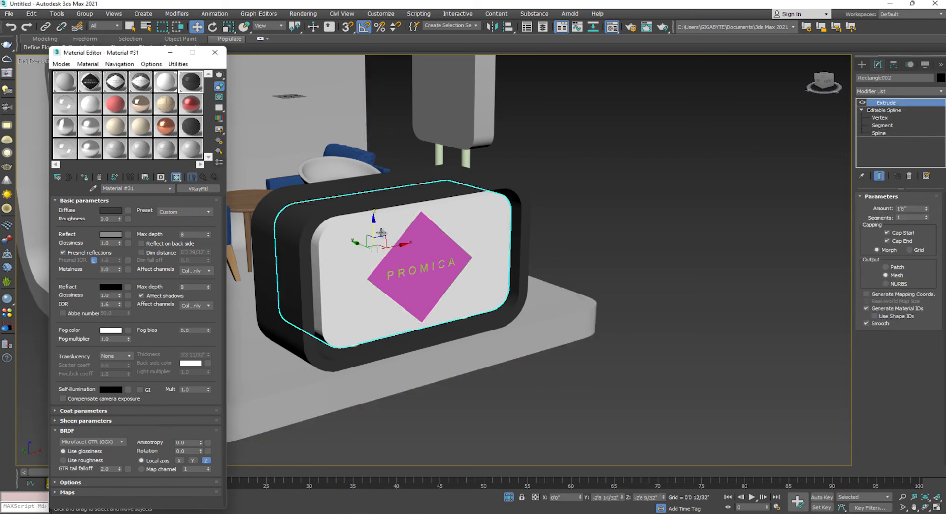
pyautogui.rightClick(413, 236)
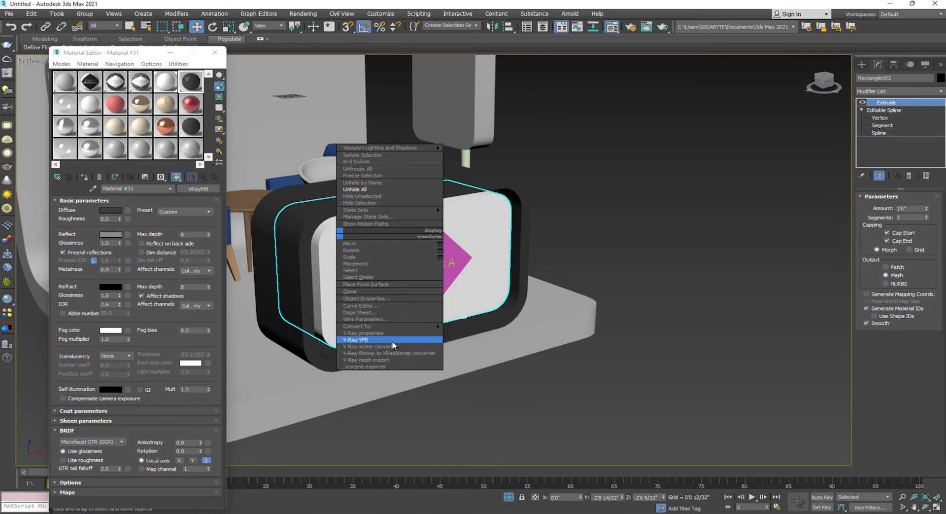
pyautogui.moveTo(374, 326)
pyautogui.click(478, 333)
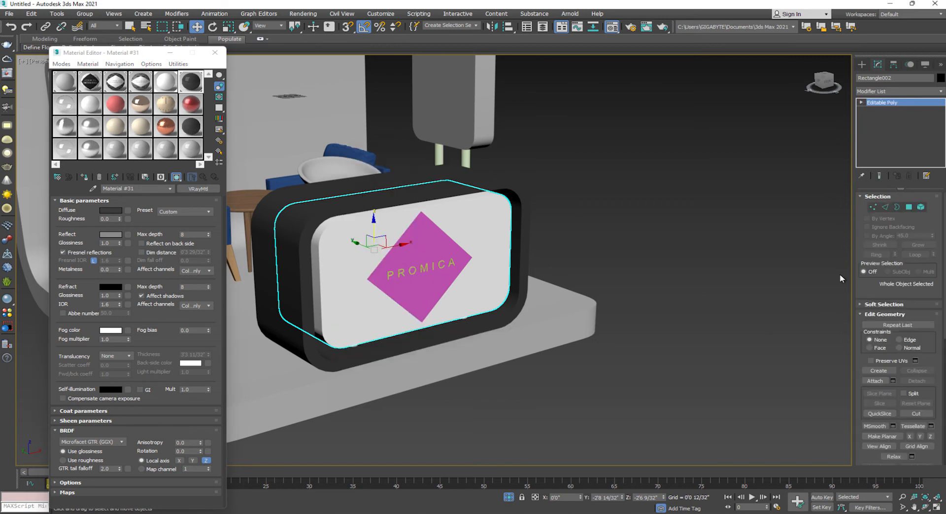
pyautogui.click(911, 208)
pyautogui.click(499, 222)
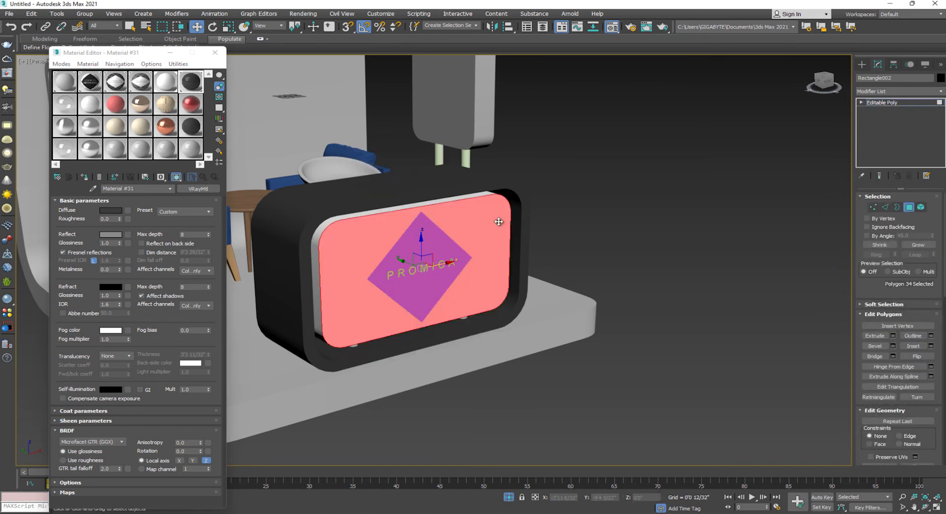
# Create a new VRayMtl material and assign it to the panel's selected front polygon.
pyautogui.click(65, 104)
pyautogui.click(57, 176)
pyautogui.doubleClick(333, 370)
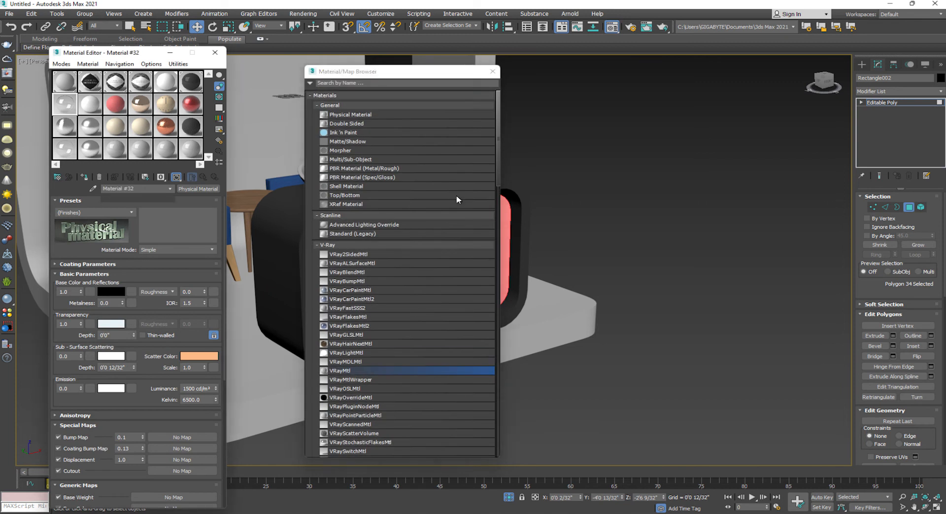
pyautogui.click(84, 177)
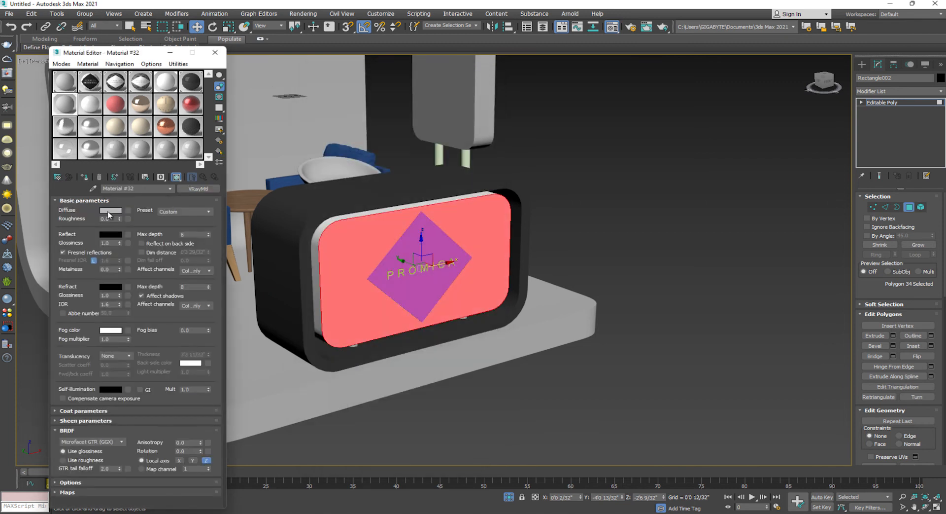
# Load table.jpg as the diffuse bitmap of the counter front's material.
pyautogui.click(110, 210)
pyautogui.click(394, 137)
pyautogui.click(128, 210)
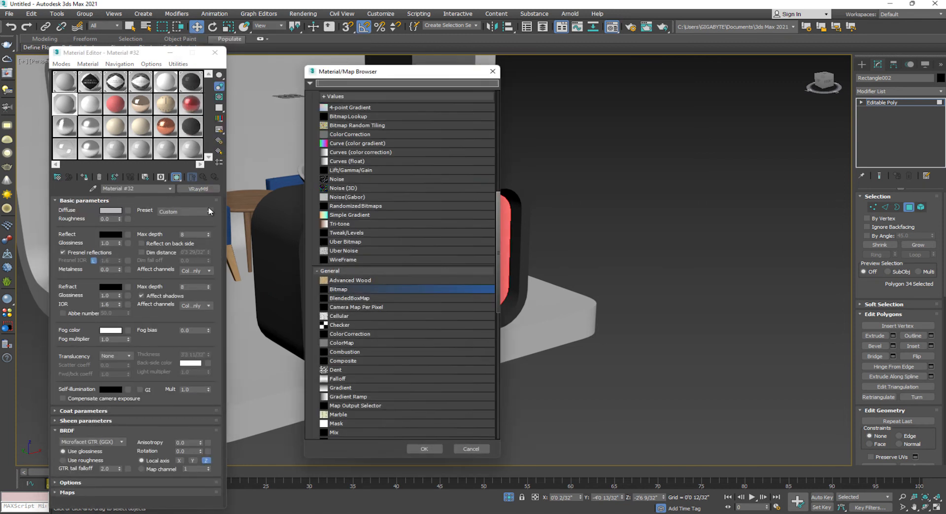
pyautogui.doubleClick(335, 290)
pyautogui.doubleClick(84, 155)
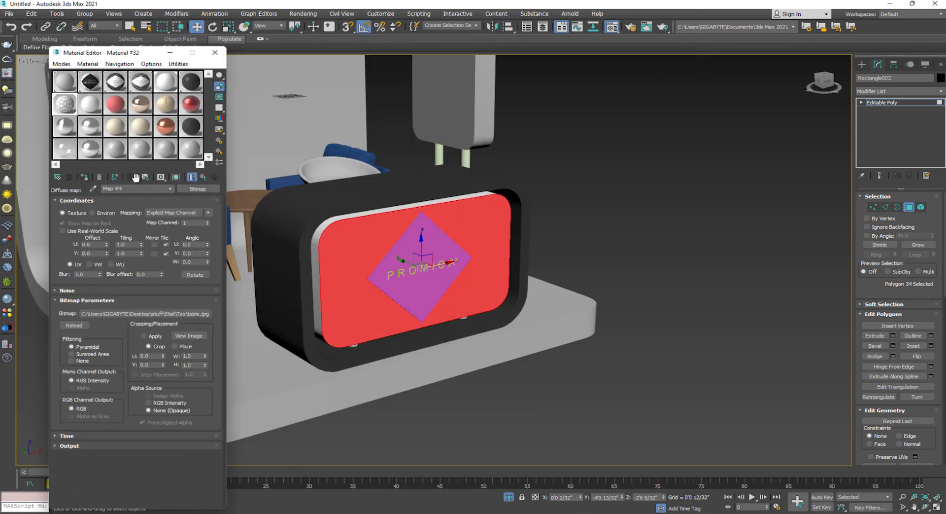
# Show the table.jpg pattern across the counter panel by adding a UVW Map modifier with planar mapping.
pyautogui.click(908, 207)
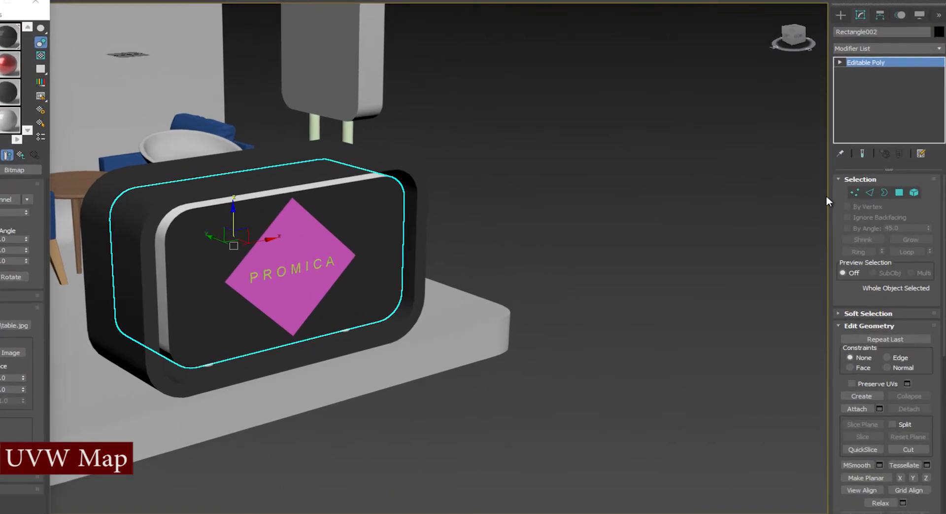
pyautogui.click(902, 93)
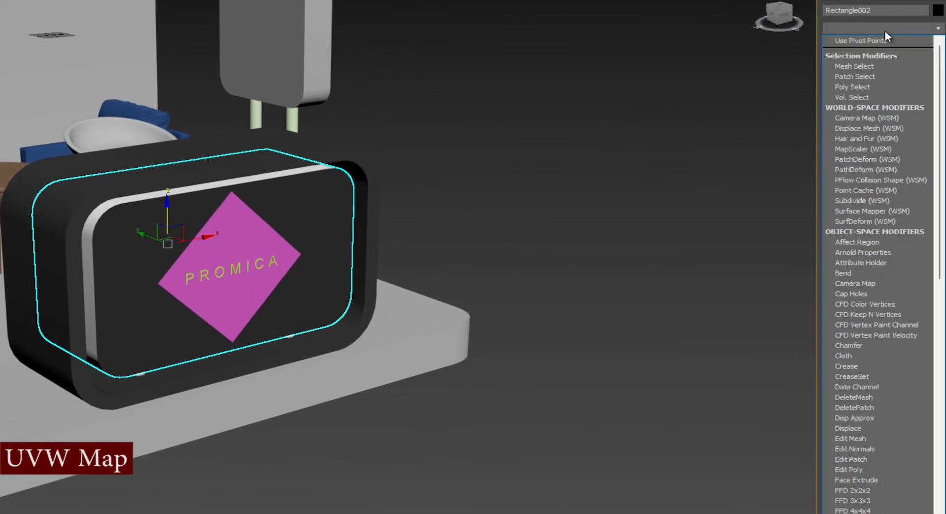
pyautogui.press('u')
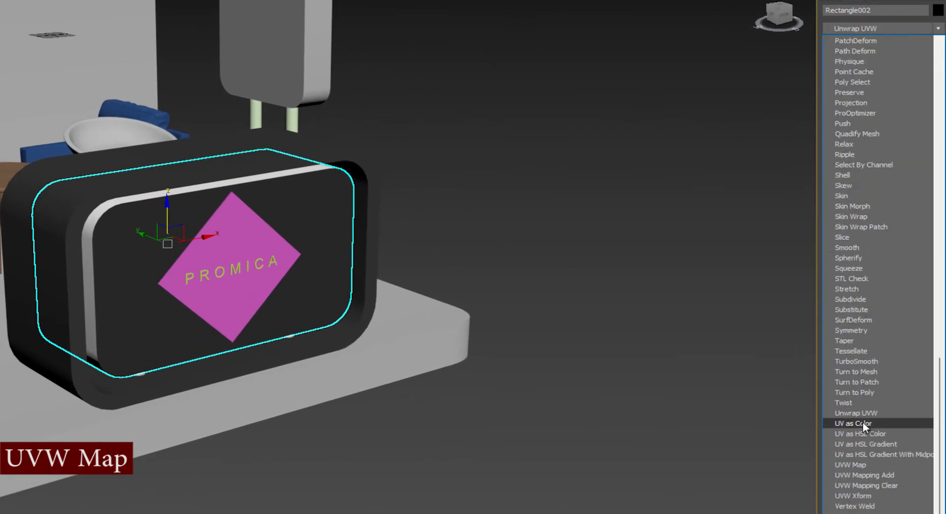
pyautogui.click(863, 465)
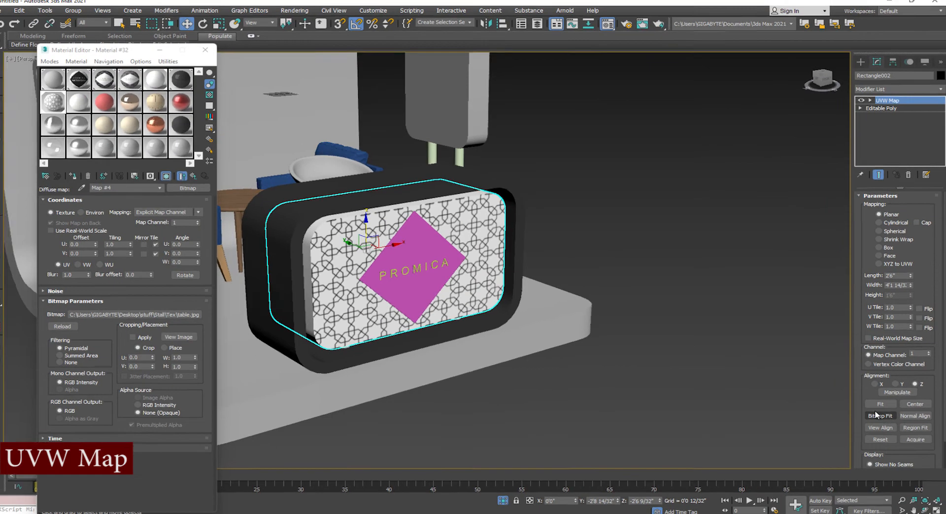
pyautogui.click(645, 349)
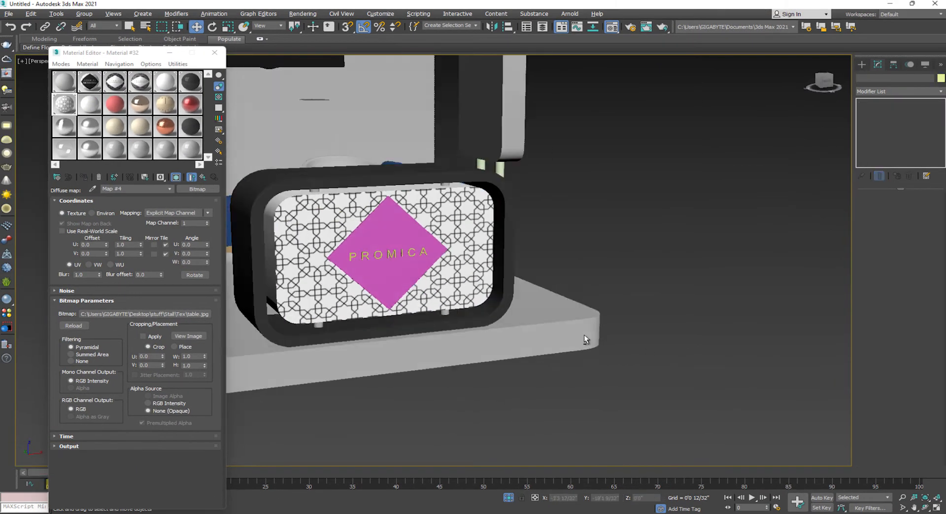
# Assign the dark grey material to the counter's diamond plate and the white material to its PROMICA lettering.
pyautogui.click(378, 240)
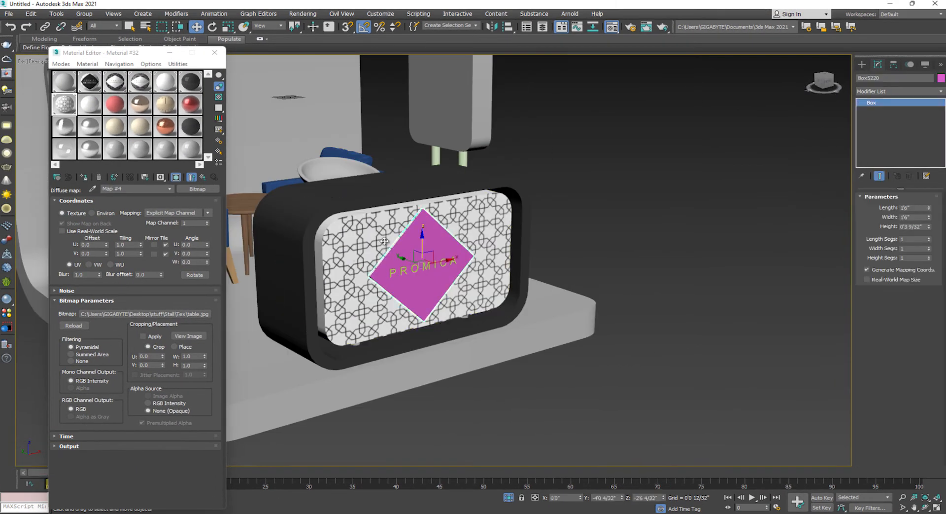
pyautogui.click(191, 90)
pyautogui.click(83, 177)
pyautogui.click(423, 269)
pyautogui.click(165, 82)
pyautogui.click(616, 211)
pyautogui.scroll(-5, 398, 259)
# Assign the white material to the rooftop PROMICA lettering and to the C-shaped stall shell.
pyautogui.click(454, 118)
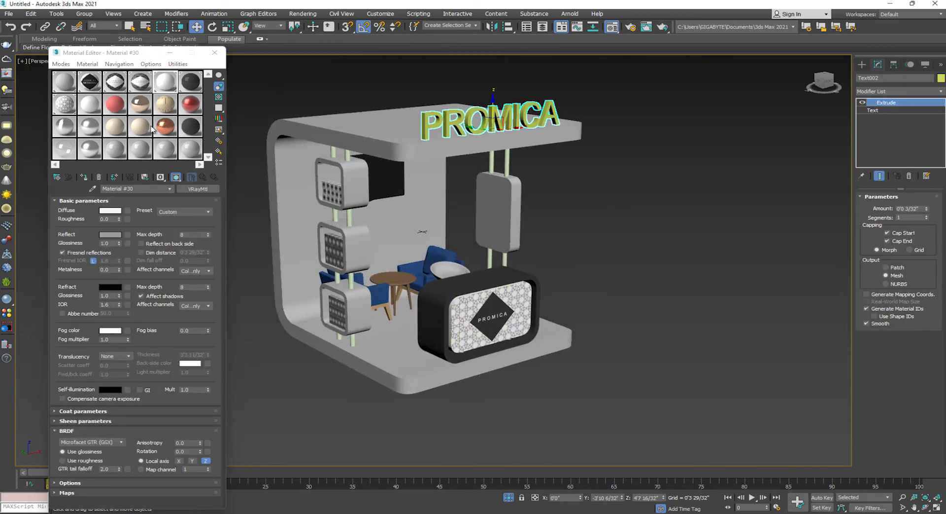
pyautogui.click(83, 177)
pyautogui.click(413, 163)
pyautogui.click(406, 151)
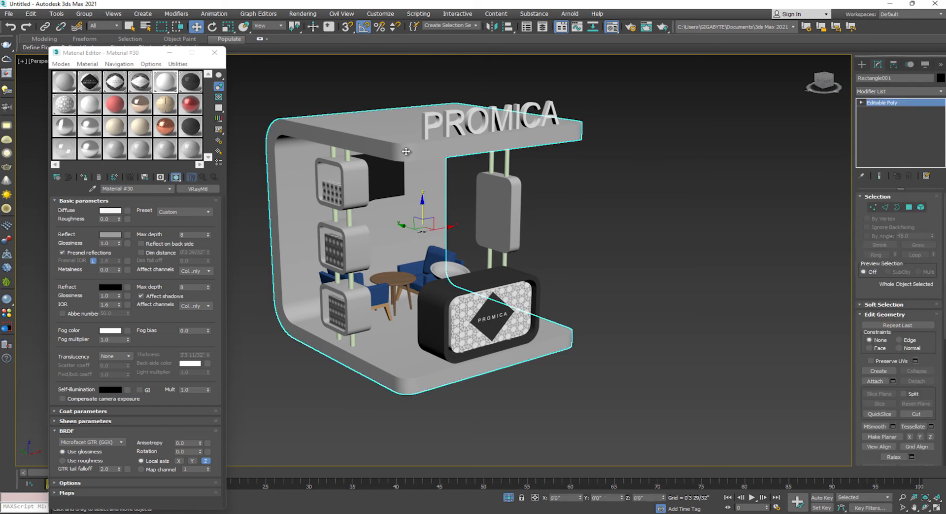
pyautogui.click(85, 177)
# Assign the dark grey material to the border strip polygons running along both rims of the C-shaped shell's edge.
pyautogui.keyDown('alt'); pyautogui.moveTo(651, 195); pyautogui.dragTo(624, 235, button='middle'); pyautogui.keyUp('alt')
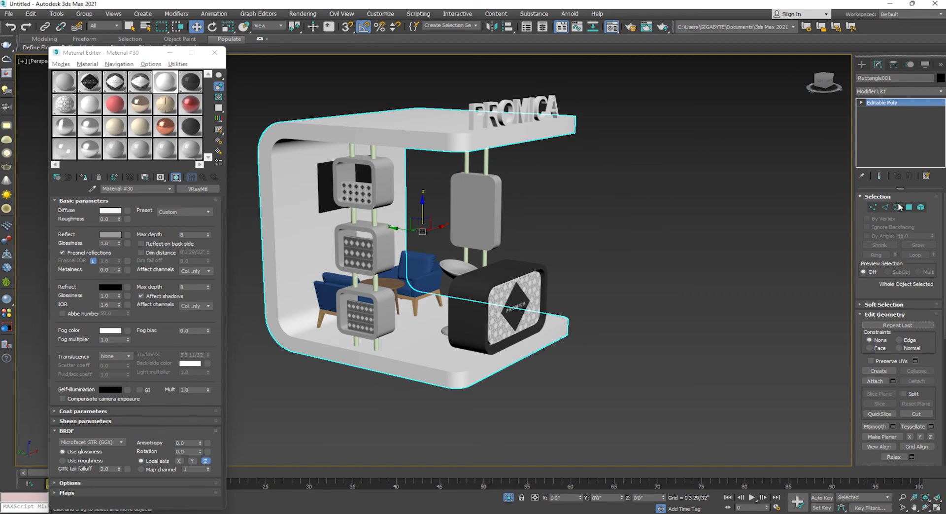
pyautogui.press('F4')
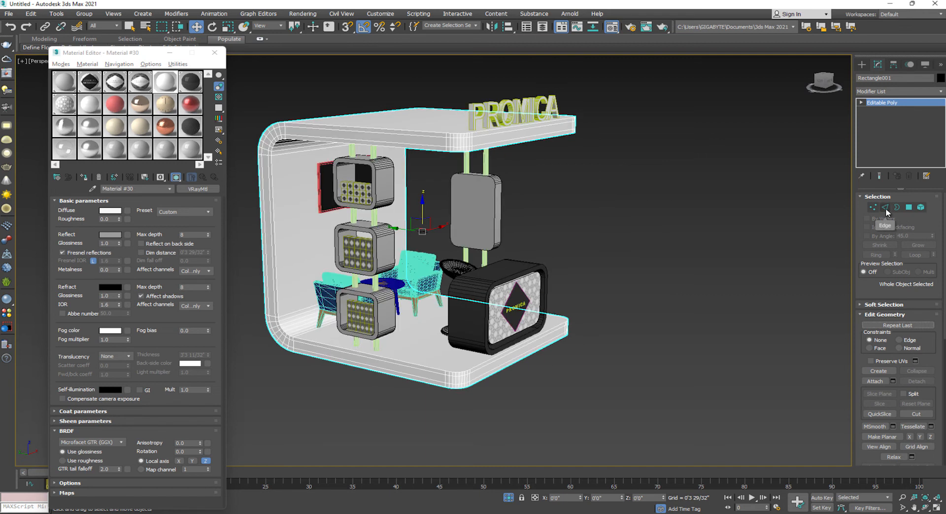
pyautogui.click(885, 208)
pyautogui.scroll(2, 454, 136)
pyautogui.click(454, 137)
pyautogui.keyDown('ctrl'); pyautogui.click(455, 165); pyautogui.keyUp('ctrl')
pyautogui.click(877, 256)
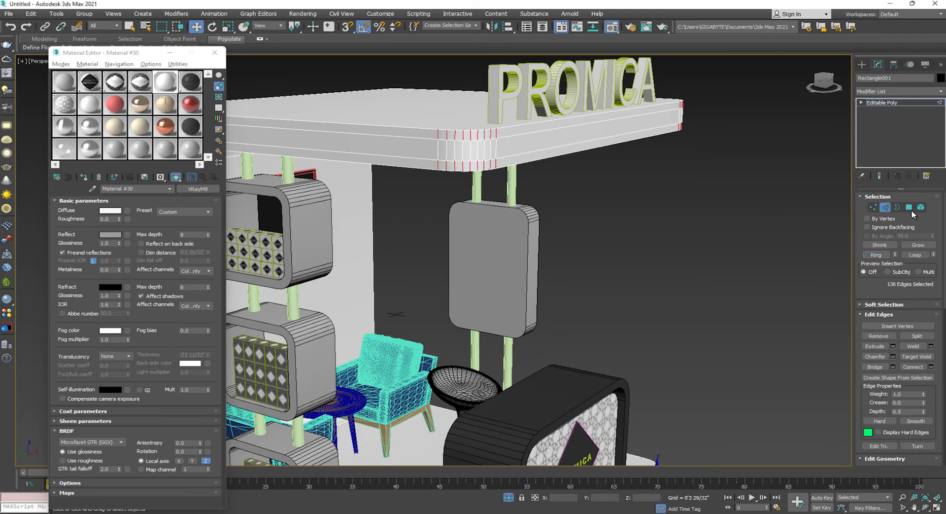
pyautogui.keyDown('ctrl'); pyautogui.click(909, 207); pyautogui.keyUp('ctrl')
pyautogui.click(191, 80)
pyautogui.click(84, 177)
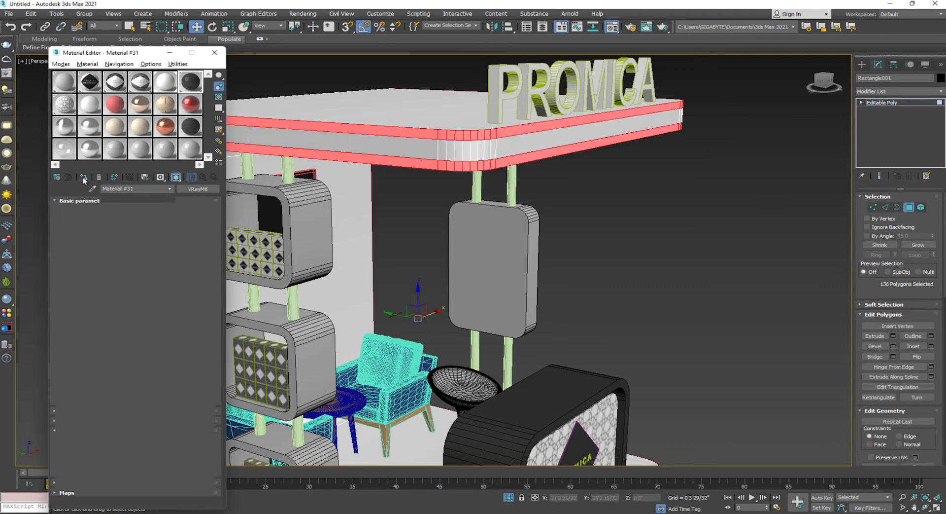
pyautogui.click(911, 208)
pyautogui.click(702, 255)
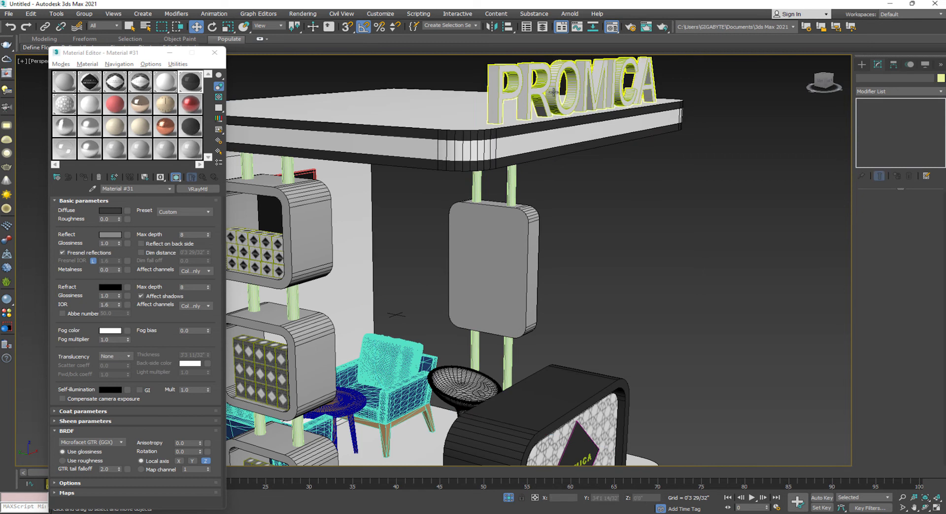
# Assign the dark grey material to the rooftop PROMICA lettering.
pyautogui.click(575, 88)
pyautogui.click(84, 177)
pyautogui.click(812, 226)
pyautogui.scroll(-6, 563, 240)
pyautogui.moveTo(563, 241)
pyautogui.keyDown('alt'); pyautogui.mouseDown(button='middle')
pyautogui.moveTo(525, 228)
pyautogui.moveTo(552, 242)
pyautogui.mouseUp(button='middle'); pyautogui.keyUp('alt')
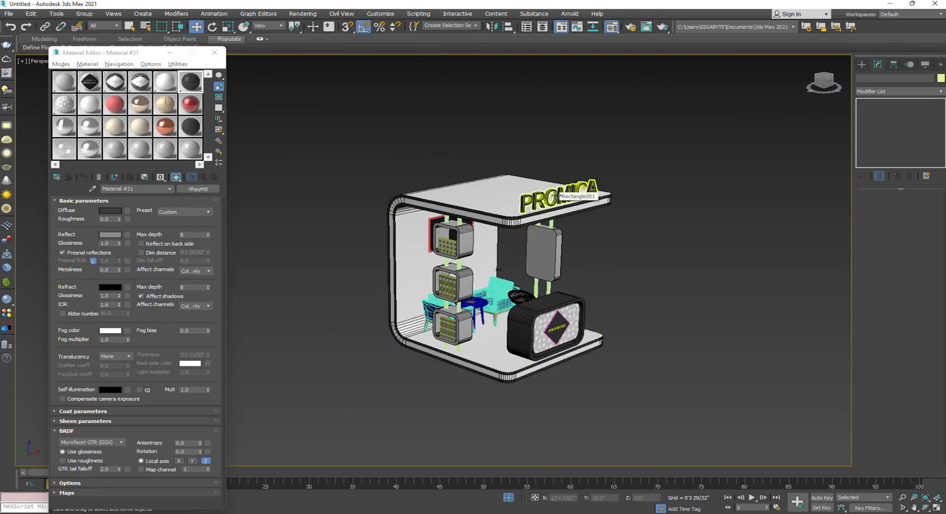
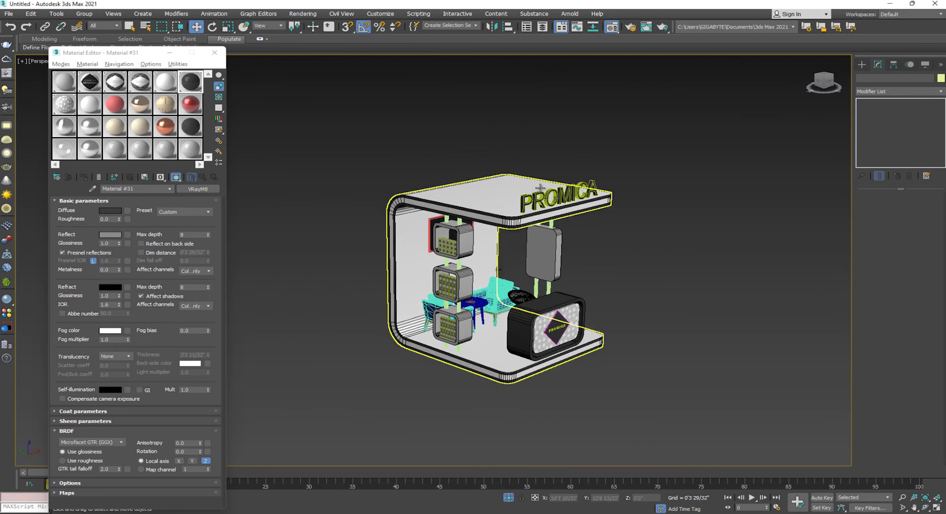
# Reassign the white material to the rooftop PROMICA lettering.
pyautogui.click(546, 198)
pyautogui.click(190, 90)
pyautogui.click(165, 84)
pyautogui.click(84, 177)
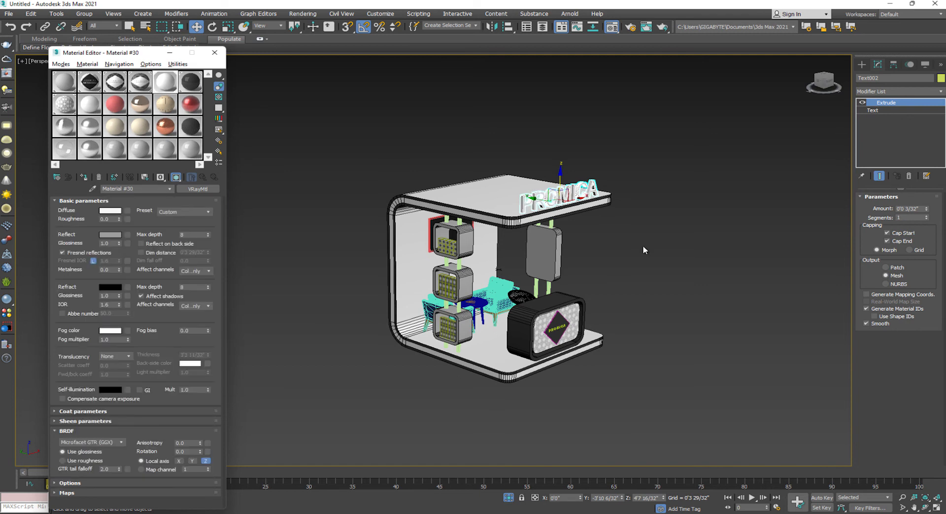
pyautogui.click(341, 182)
# Assign the dark grey material to the three rounded shelf boxes.
pyautogui.scroll(4, 549, 229)
pyautogui.scroll(-4, 549, 229)
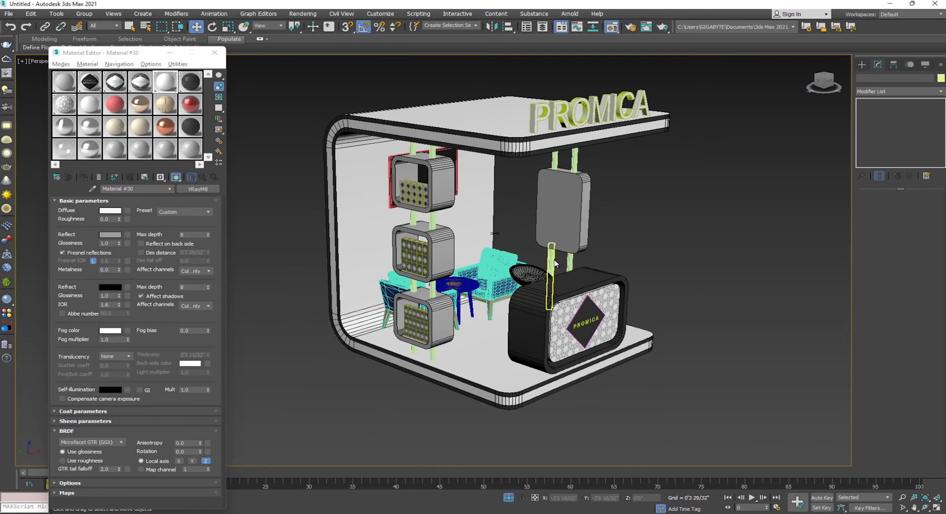
pyautogui.click(440, 211)
pyautogui.keyDown('ctrl'); pyautogui.click(423, 253); pyautogui.keyUp('ctrl')
pyautogui.keyDown('ctrl'); pyautogui.click(423, 317); pyautogui.keyUp('ctrl')
pyautogui.click(191, 82)
pyautogui.click(84, 177)
pyautogui.click(342, 409)
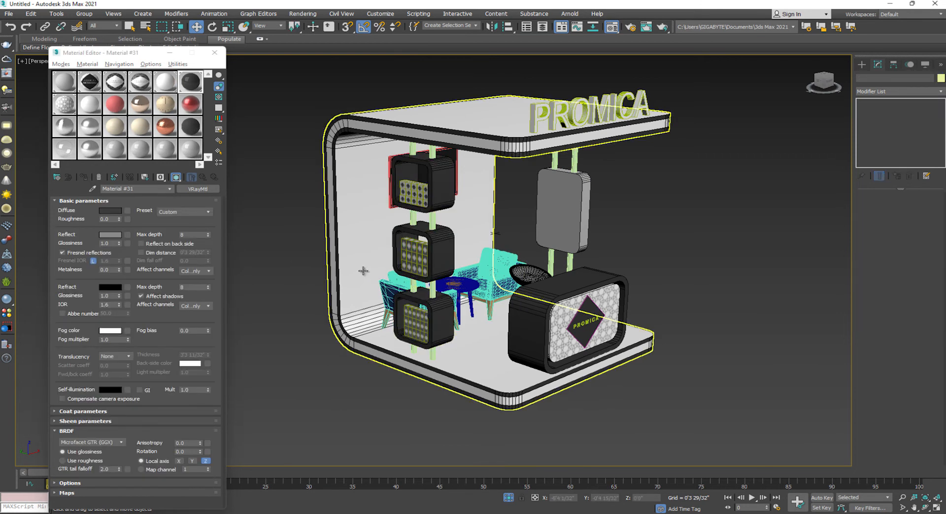
# Detach the white middle strip polygons around the C-shaped shell's edge as a separate object.
pyautogui.click(169, 83)
pyautogui.click(169, 84)
pyautogui.click(540, 157)
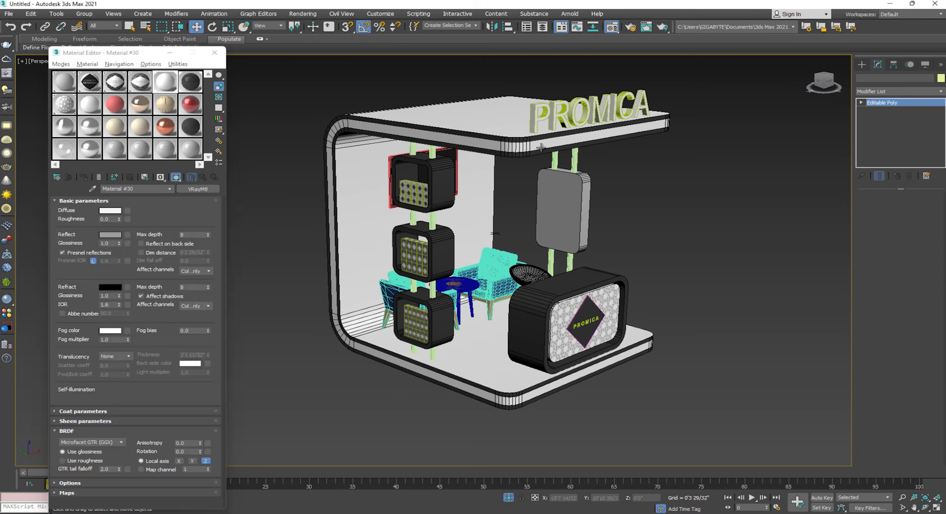
pyautogui.press('2')
pyautogui.click(522, 146)
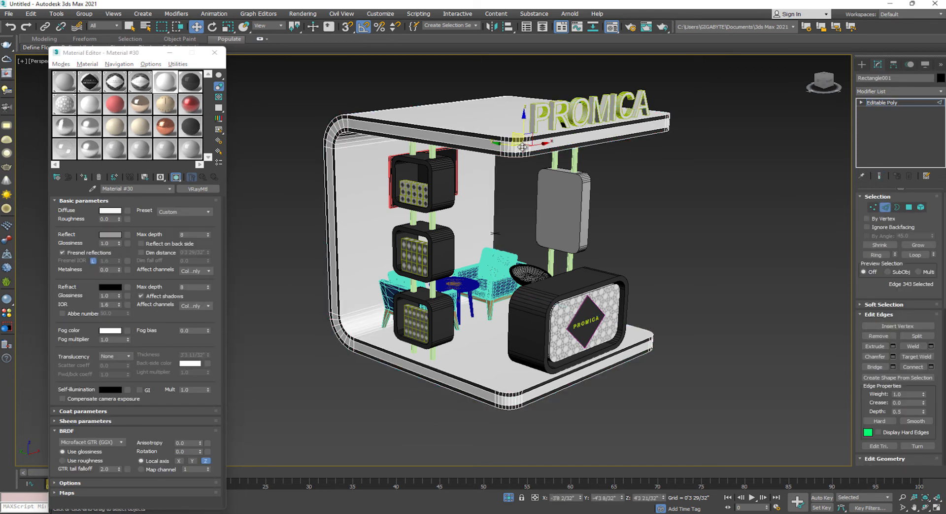
pyautogui.click(876, 254)
pyautogui.keyDown('ctrl'); pyautogui.click(909, 208); pyautogui.keyUp('ctrl')
pyautogui.scroll(-5, 894, 290)
pyautogui.click(917, 287)
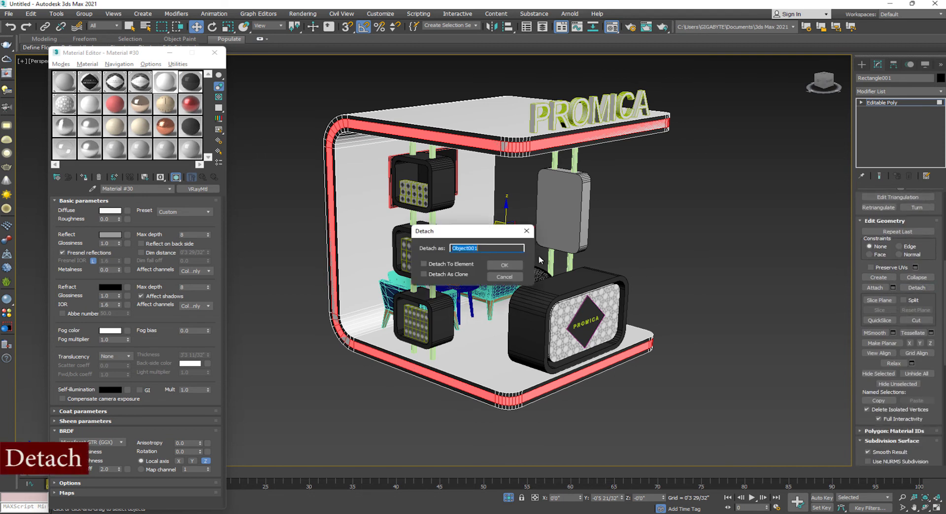
pyautogui.click(505, 266)
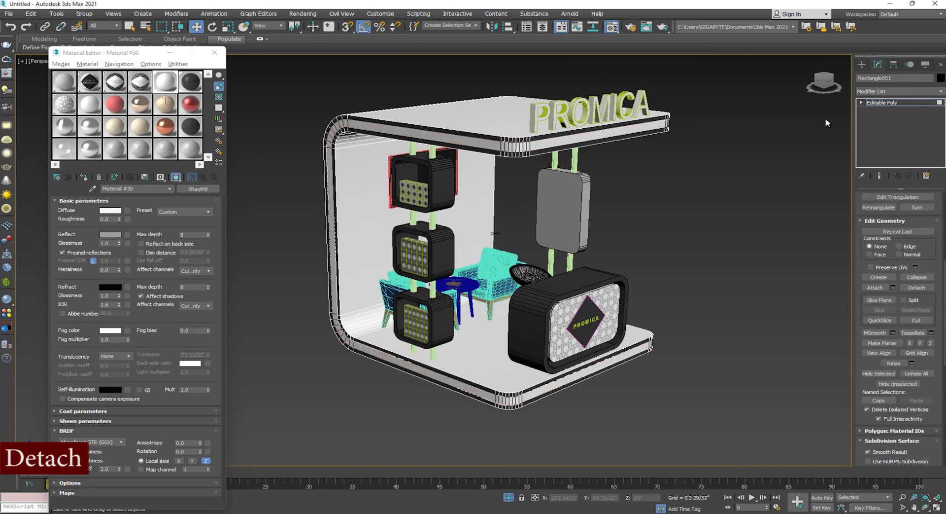
pyautogui.click(909, 102)
pyautogui.click(725, 138)
# Place a VRayLight of type Mesh near the centre of the stall in the Front view.
pyautogui.click(541, 141)
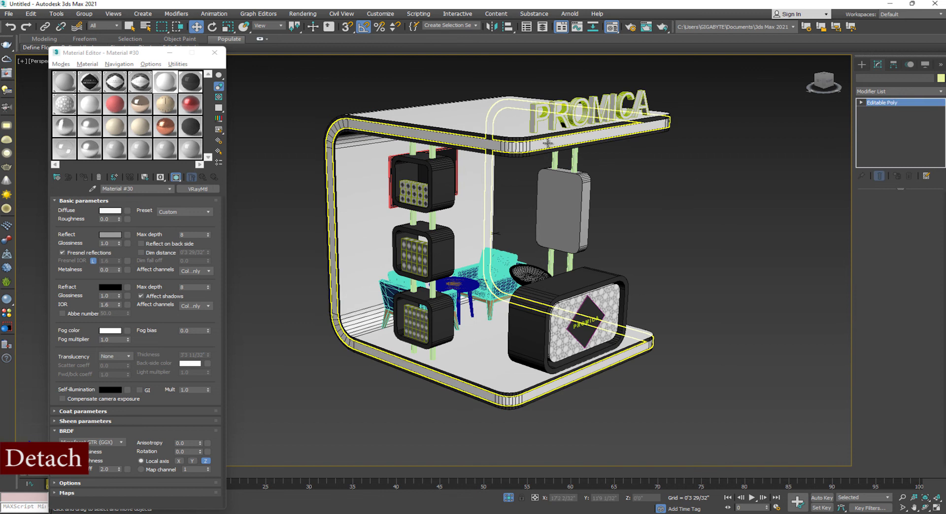
pyautogui.click(860, 66)
pyautogui.click(883, 76)
pyautogui.click(898, 89)
pyautogui.click(887, 122)
pyautogui.click(916, 177)
pyautogui.click(910, 203)
pyautogui.hotkey('alt', 'w')
pyautogui.moveTo(589, 228); pyautogui.dragTo(583, 190, button='middle')
pyautogui.click(583, 195)
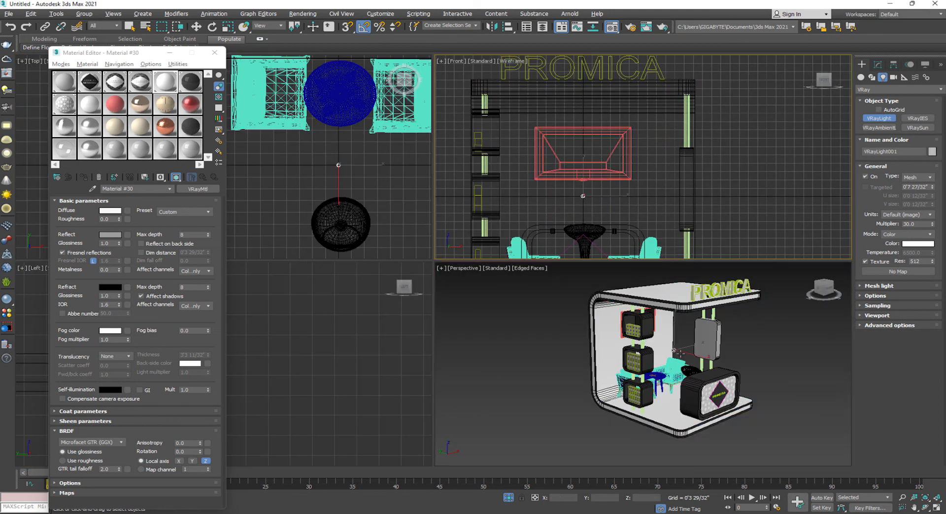
pyautogui.rightClick(714, 377)
pyautogui.press('w')
# Turn the detached edge strip of the shell into a light by picking it as the VRayLight's mesh.
pyautogui.keyDown('alt'); pyautogui.moveTo(714, 377); pyautogui.dragTo(705, 369, button='middle'); pyautogui.keyUp('alt')
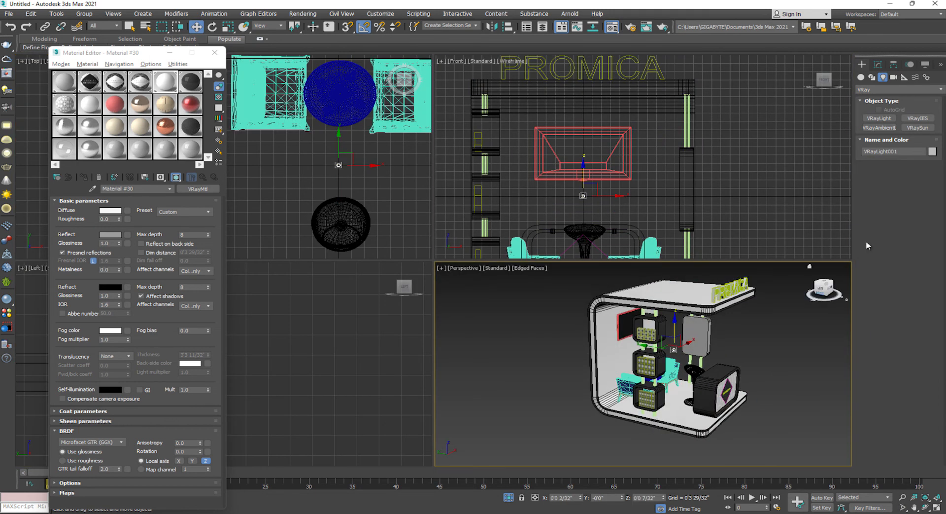
pyautogui.click(877, 65)
pyautogui.click(880, 317)
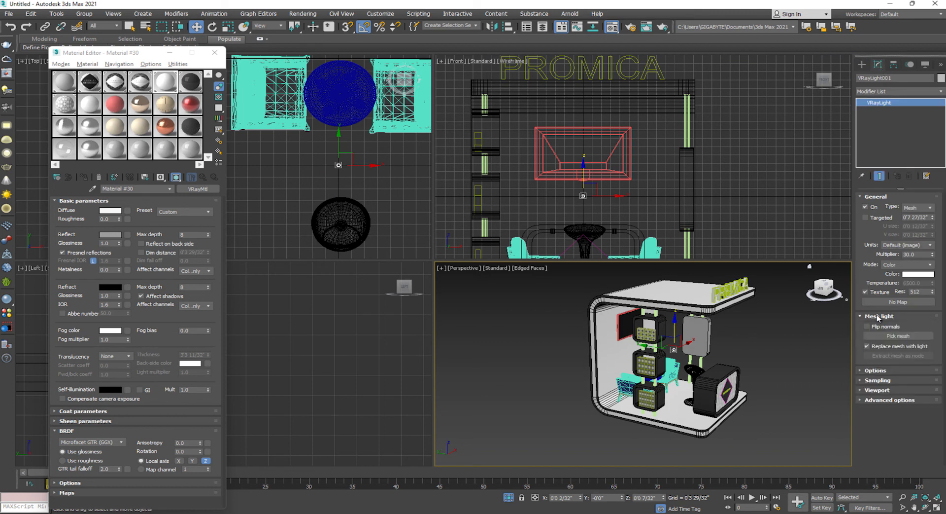
pyautogui.click(898, 335)
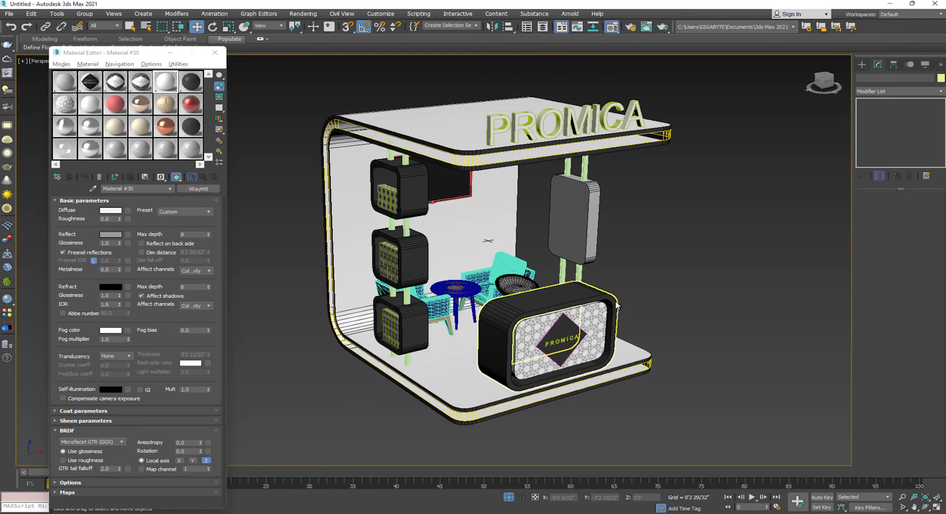
# Assign the dark grey material to the bar chair behind the counter.
pyautogui.keyDown('alt'); pyautogui.moveTo(679, 303); pyautogui.dragTo(444, 288, button='middle'); pyautogui.keyUp('alt')
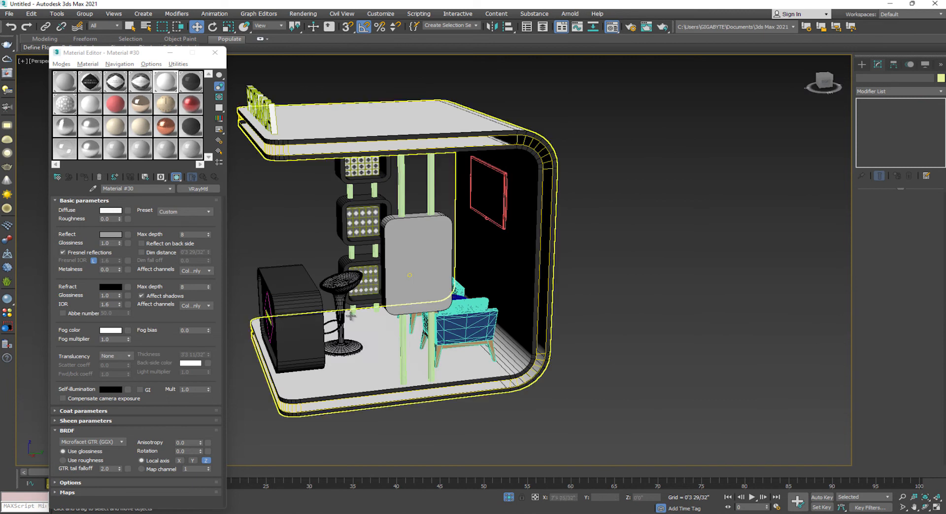
pyautogui.click(343, 288)
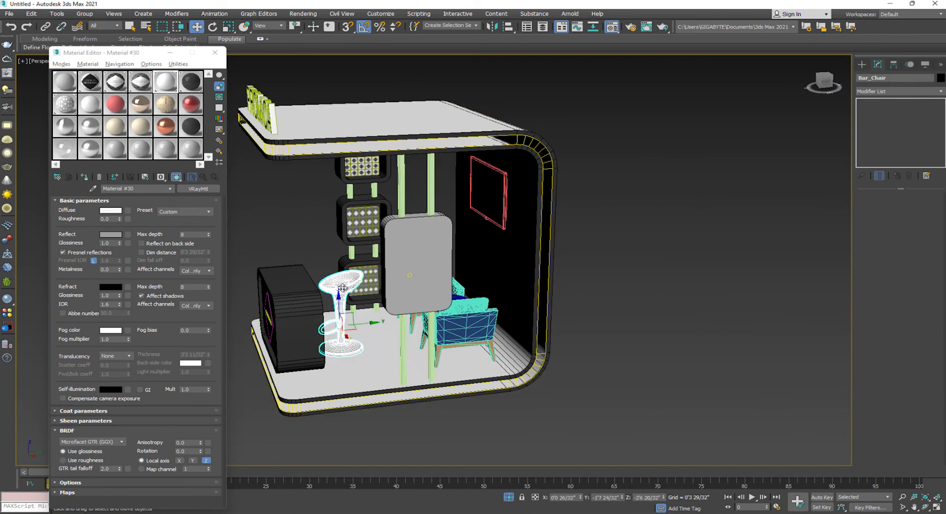
pyautogui.click(84, 177)
pyautogui.click(291, 222)
# Replace the Ceramic material with a new VRayMtl and assign it to the four pole segments holding the hanging panel.
pyautogui.keyDown('alt'); pyautogui.moveTo(461, 311); pyautogui.dragTo(540, 300, button='middle'); pyautogui.keyUp('alt')
pyautogui.click(453, 210)
pyautogui.keyDown('ctrl'); pyautogui.click(480, 201); pyautogui.keyUp('ctrl')
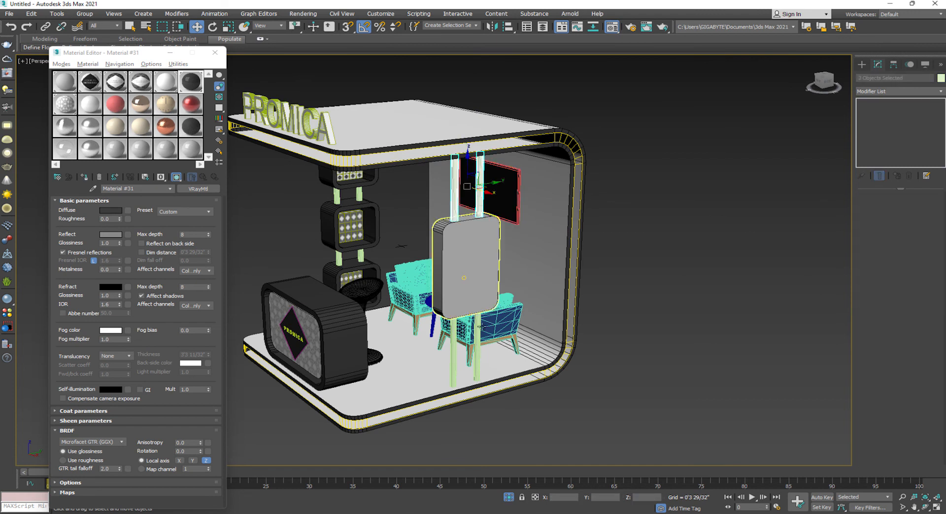
pyautogui.keyDown('ctrl'); pyautogui.click(477, 342); pyautogui.keyUp('ctrl')
pyautogui.keyDown('ctrl'); pyautogui.click(452, 346); pyautogui.keyUp('ctrl')
pyautogui.click(90, 103)
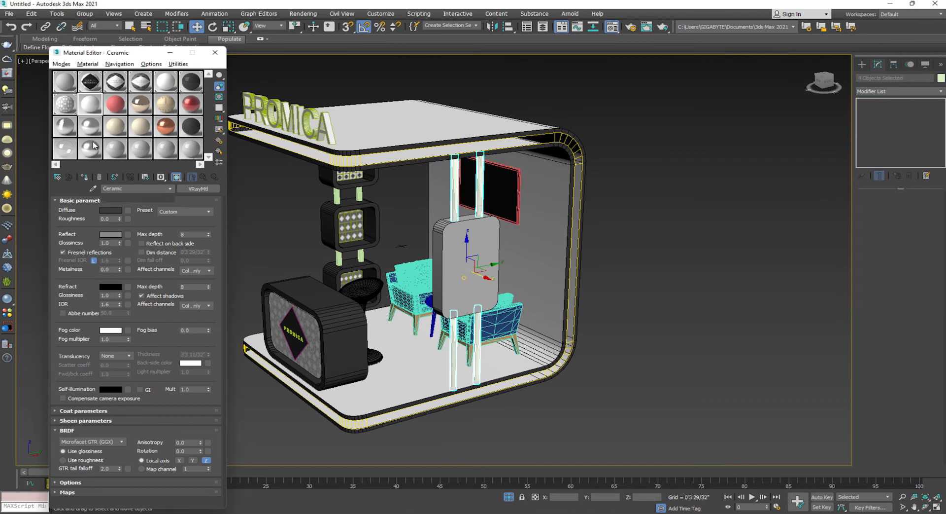
pyautogui.press('F4')
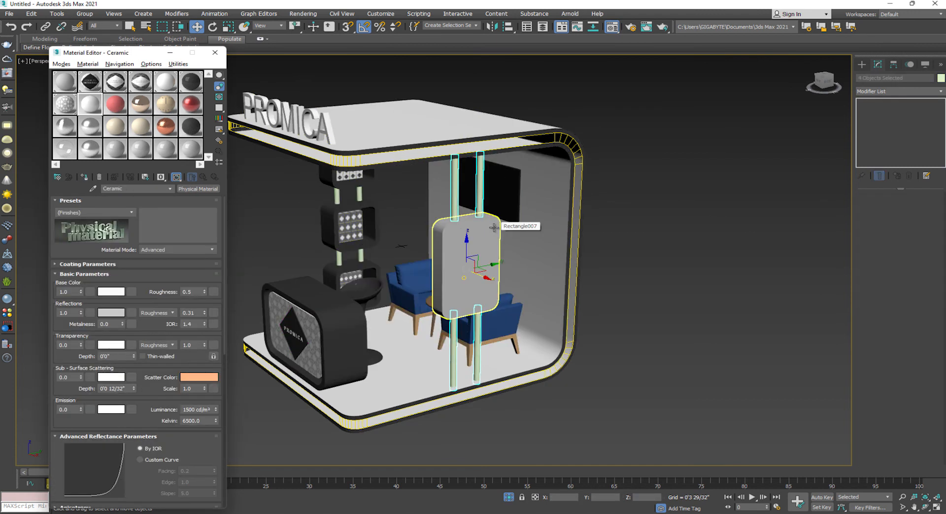
pyautogui.click(57, 177)
pyautogui.click(85, 178)
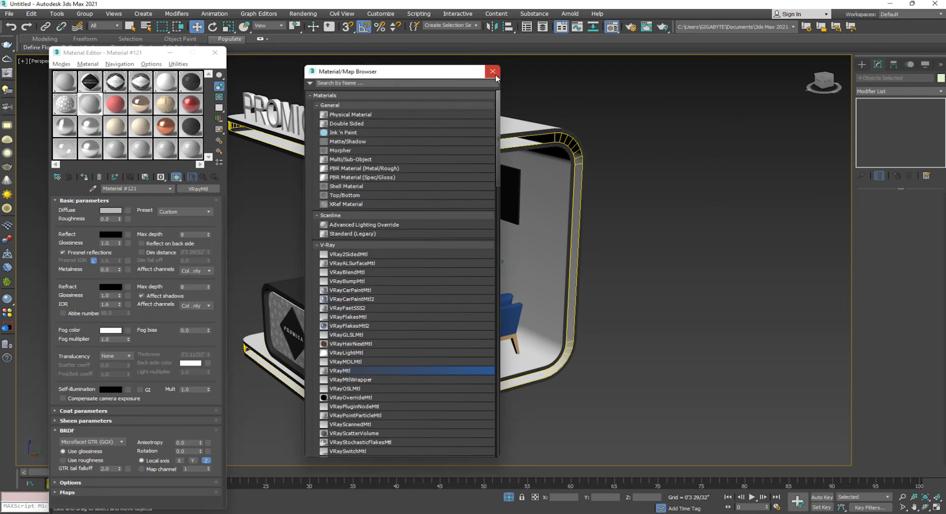
pyautogui.click(492, 71)
# Give the pole material a dark grey diffuse colour and a grey reflection, with Fresnel reflections turned off.
pyautogui.click(111, 209)
pyautogui.click(290, 67)
pyautogui.moveTo(290, 66); pyautogui.dragTo(289, 101)
pyautogui.click(364, 136)
pyautogui.click(111, 233)
pyautogui.click(364, 136)
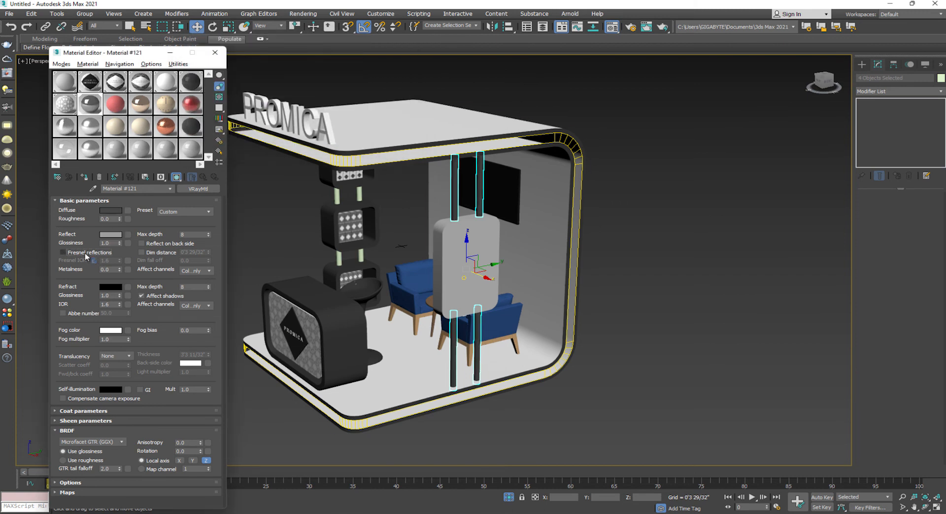
pyautogui.click(649, 215)
# Assign the reflective pole material to the four pole segments between the shelf boxes.
pyautogui.moveTo(360, 194); pyautogui.dragTo(441, 207, button='middle')
pyautogui.scroll(3, 444, 207)
pyautogui.click(453, 207)
pyautogui.keyDown('ctrl'); pyautogui.click(418, 211); pyautogui.keyUp('ctrl')
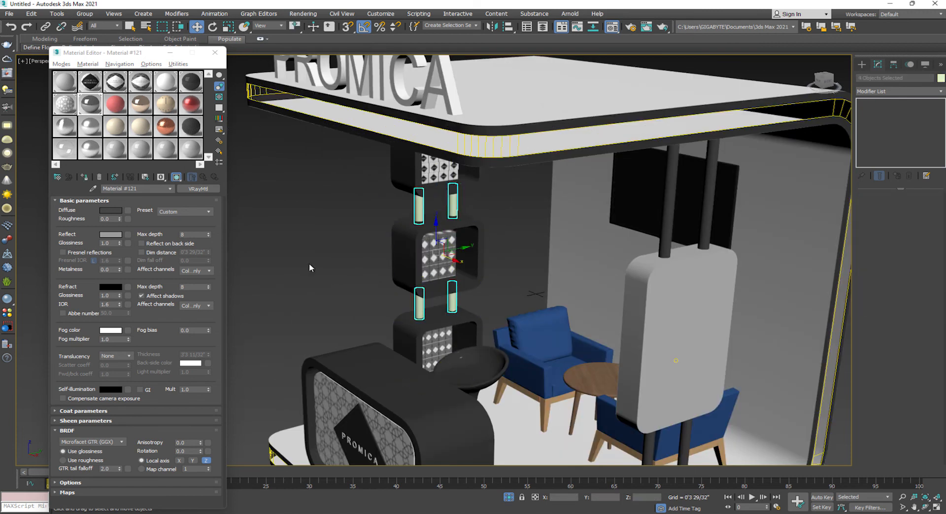
pyautogui.click(84, 177)
# Shorten the two pole segments above the top shelf box and assign the reflective pole material to them.
pyautogui.keyDown('alt'); pyautogui.moveTo(545, 237); pyautogui.dragTo(545, 173, button='middle'); pyautogui.keyUp('alt')
pyautogui.click(454, 109)
pyautogui.keyDown('ctrl'); pyautogui.click(420, 105); pyautogui.keyUp('ctrl')
pyautogui.press('r')
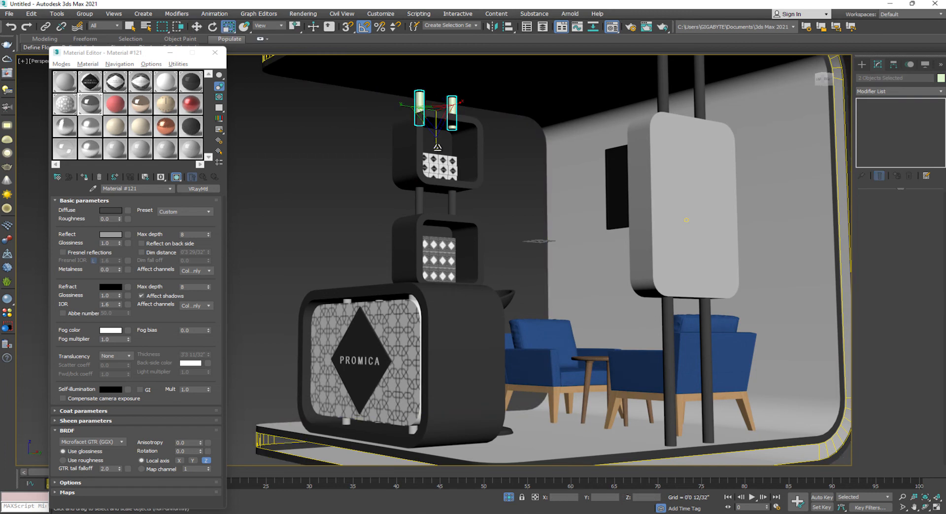
pyautogui.press('w')
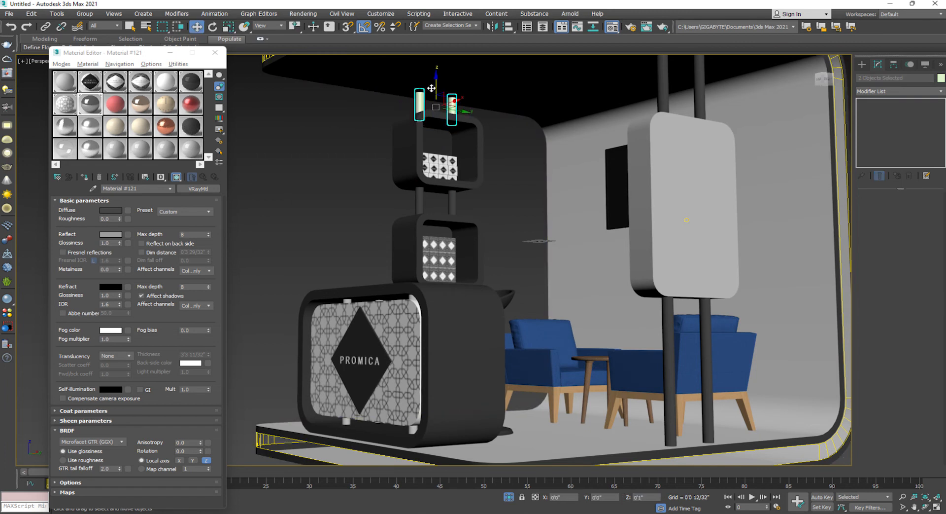
pyautogui.click(87, 178)
# Assign the reflective pole material to the two pole segments below the lowest shelf box.
pyautogui.keyDown('alt'); pyautogui.moveTo(345, 242); pyautogui.dragTo(463, 233, button='middle'); pyautogui.keyUp('alt')
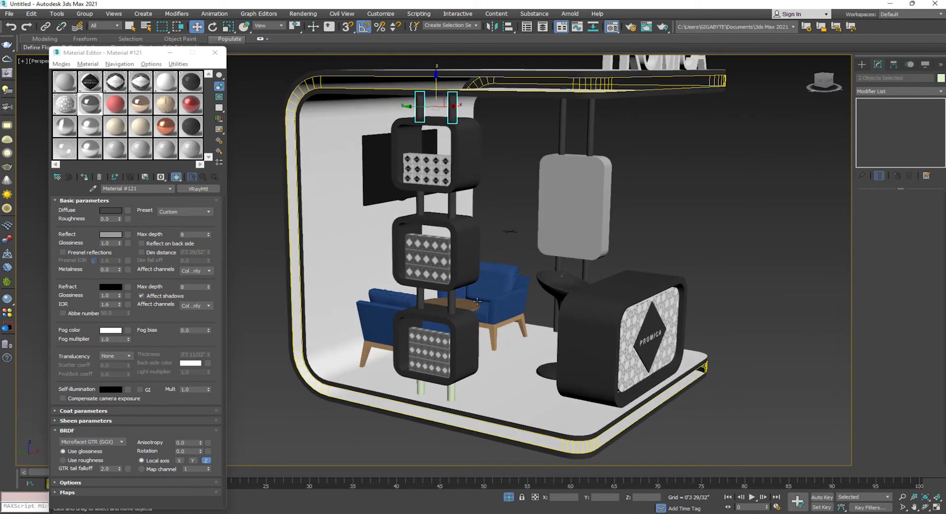
pyautogui.click(451, 389)
pyautogui.keyDown('ctrl'); pyautogui.click(416, 388); pyautogui.keyUp('ctrl')
pyautogui.click(86, 177)
pyautogui.click(675, 194)
# Assign the white material to the rounded hanging panel.
pyautogui.click(577, 201)
pyautogui.keyDown('alt'); pyautogui.moveTo(577, 200); pyautogui.dragTo(461, 203, button='middle'); pyautogui.keyUp('alt')
pyautogui.click(165, 81)
pyautogui.click(86, 178)
# Convert the rounded hanging panel to an Editable Poly and assign the dark grey material to it.
pyautogui.keyDown('alt'); pyautogui.moveTo(691, 237); pyautogui.dragTo(637, 239, button='middle'); pyautogui.keyUp('alt')
pyautogui.rightClick(565, 203)
pyautogui.moveTo(575, 296)
pyautogui.click(689, 300)
pyautogui.click(909, 207)
pyautogui.click(575, 230)
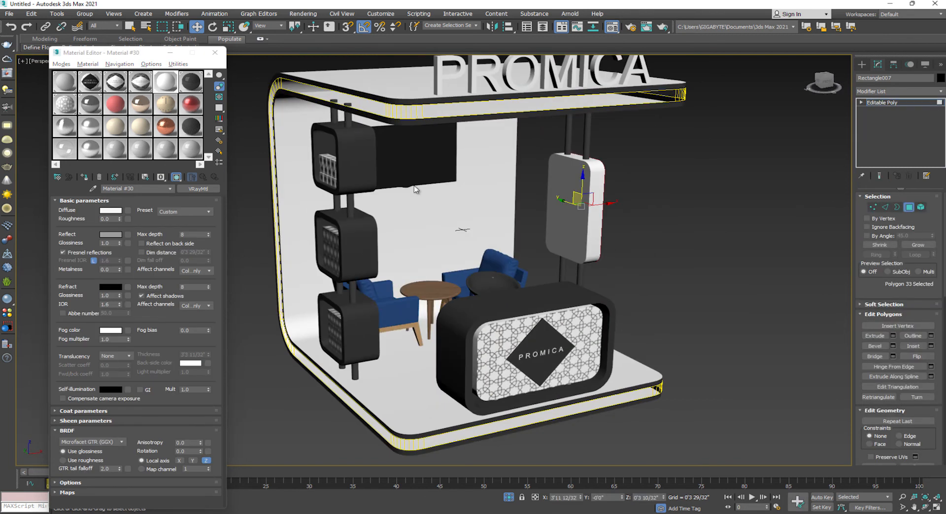
pyautogui.click(909, 207)
pyautogui.click(192, 81)
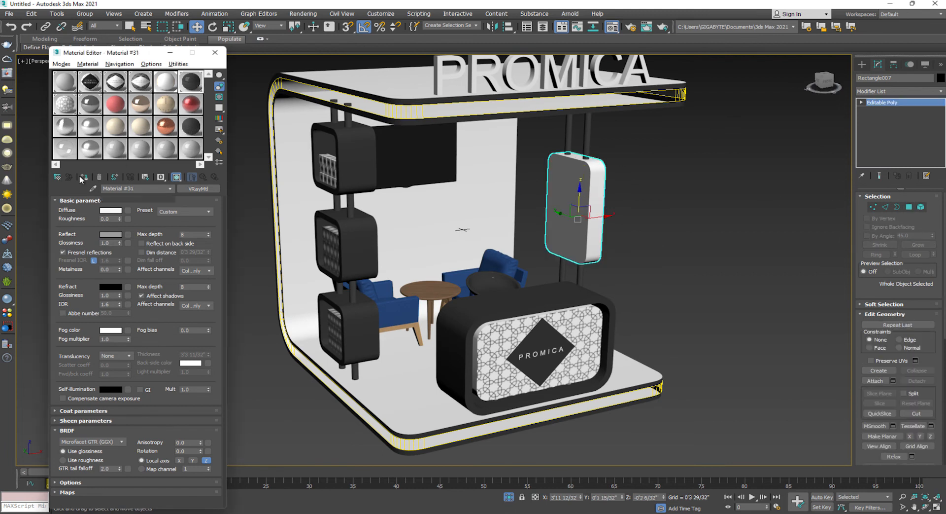
pyautogui.click(84, 177)
# Assign a new VRayMtl to the front and back polygons of the rounded hanging panel.
pyautogui.press('4')
pyautogui.click(576, 230)
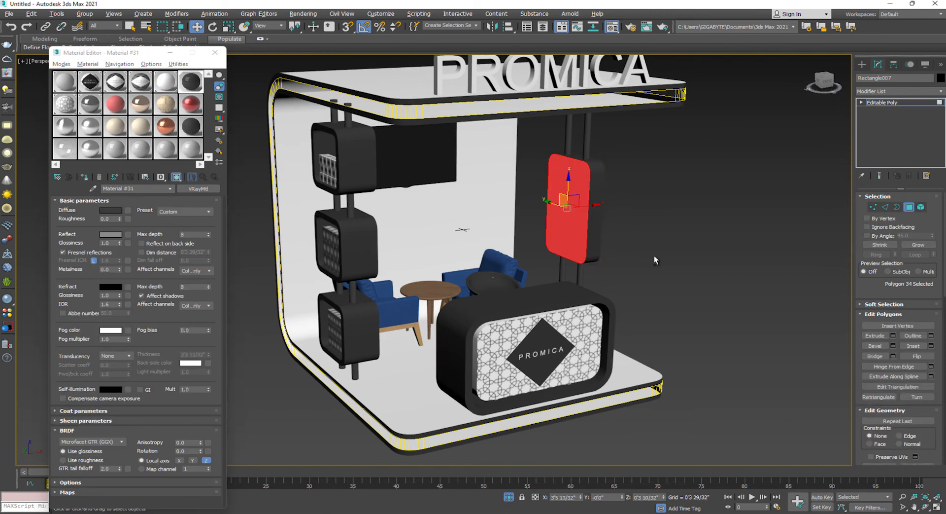
pyautogui.keyDown('alt'); pyautogui.moveTo(575, 230); pyautogui.dragTo(583, 241, button='middle'); pyautogui.keyUp('alt')
pyautogui.keyDown('ctrl'); pyautogui.click(583, 241); pyautogui.keyUp('ctrl')
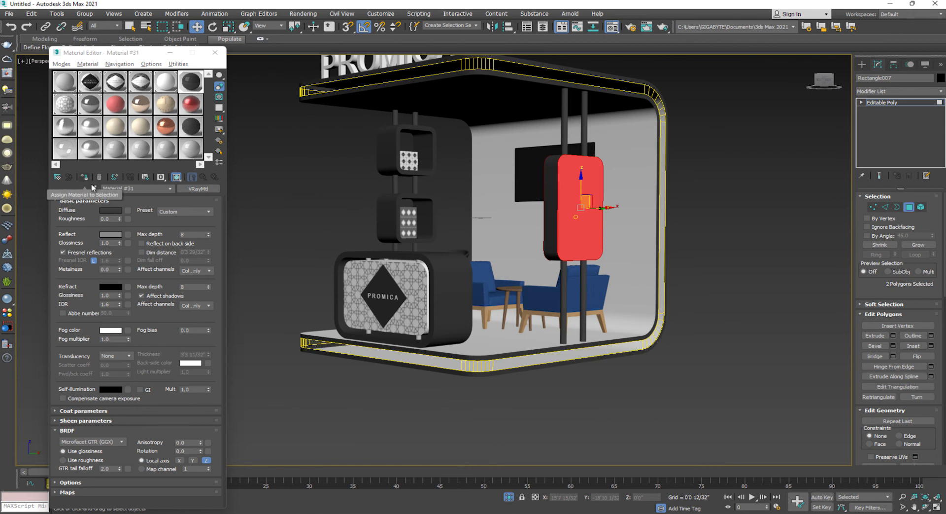
pyautogui.click(90, 108)
pyautogui.click(114, 103)
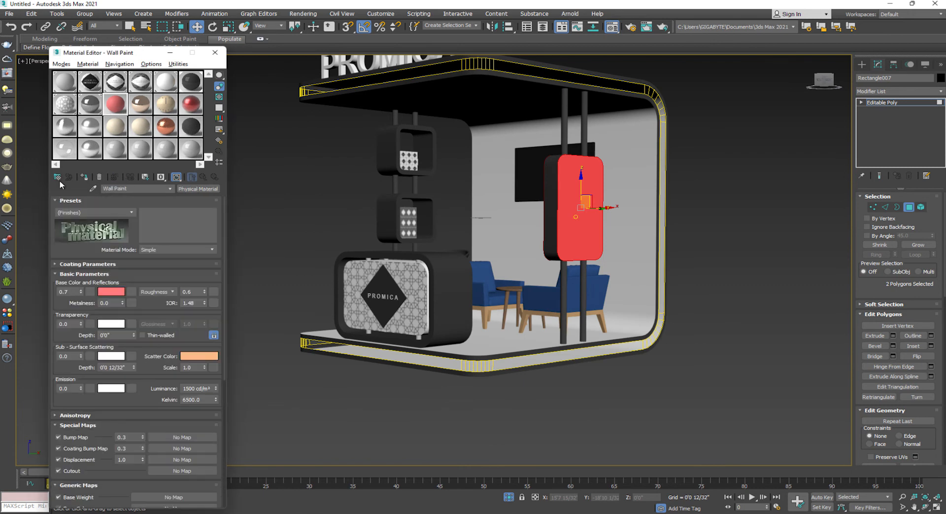
pyautogui.click(57, 179)
pyautogui.doubleClick(335, 371)
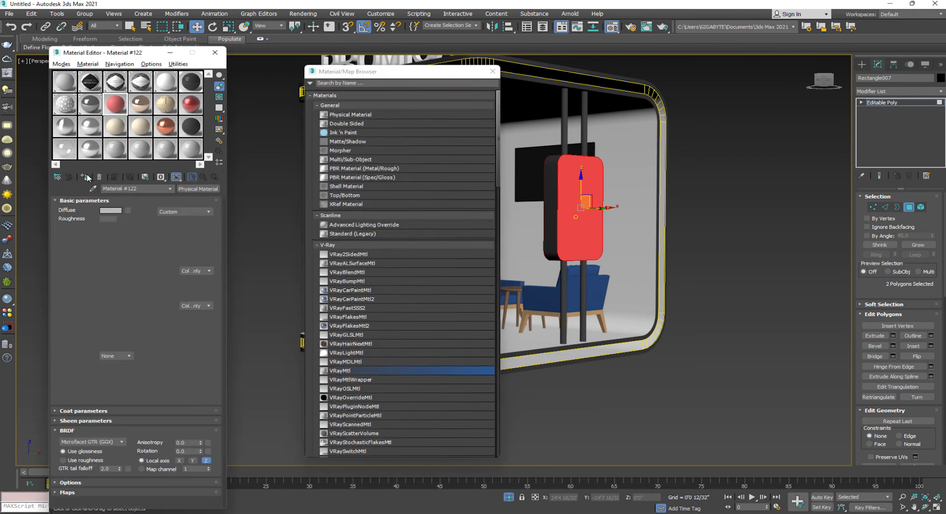
# Load the SIDE_POSTER image as the diffuse bitmap of the hanging panel's face material.
pyautogui.click(128, 211)
pyautogui.doubleClick(337, 281)
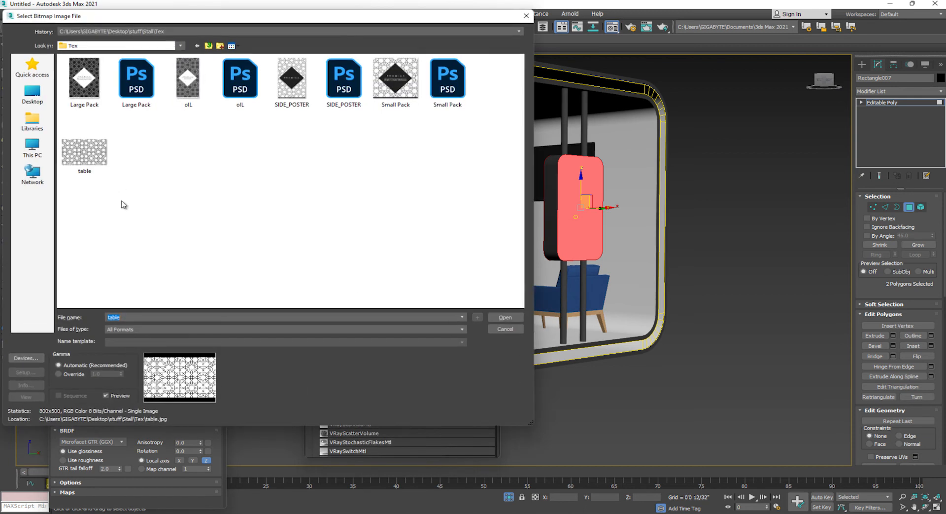
pyautogui.click(82, 84)
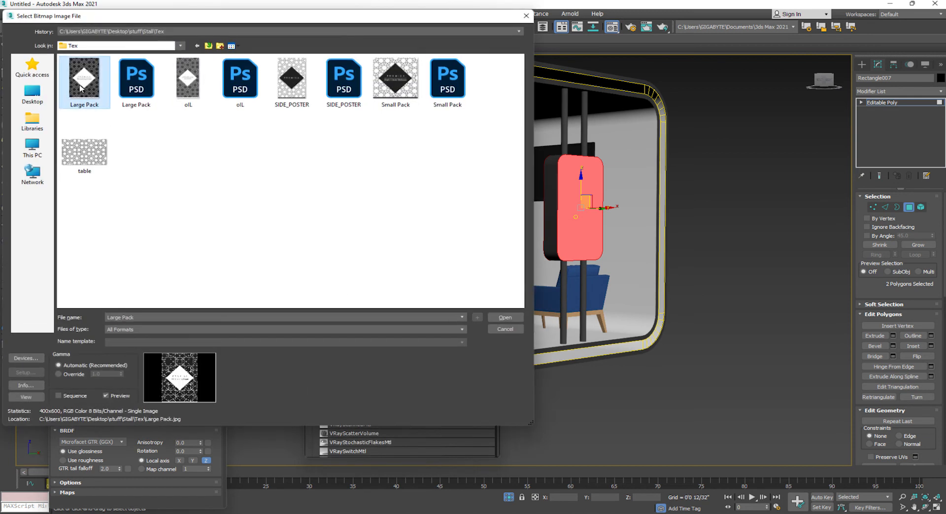
pyautogui.doubleClick(292, 79)
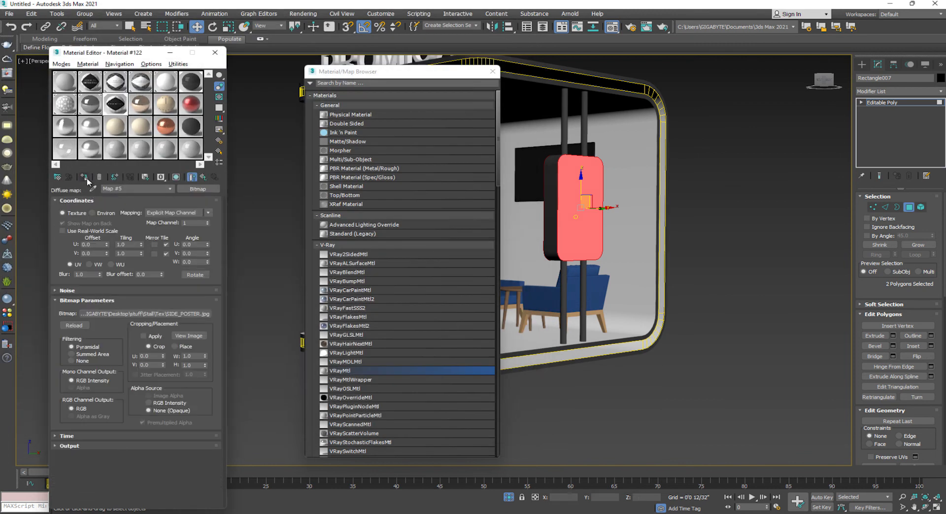
pyautogui.click(492, 71)
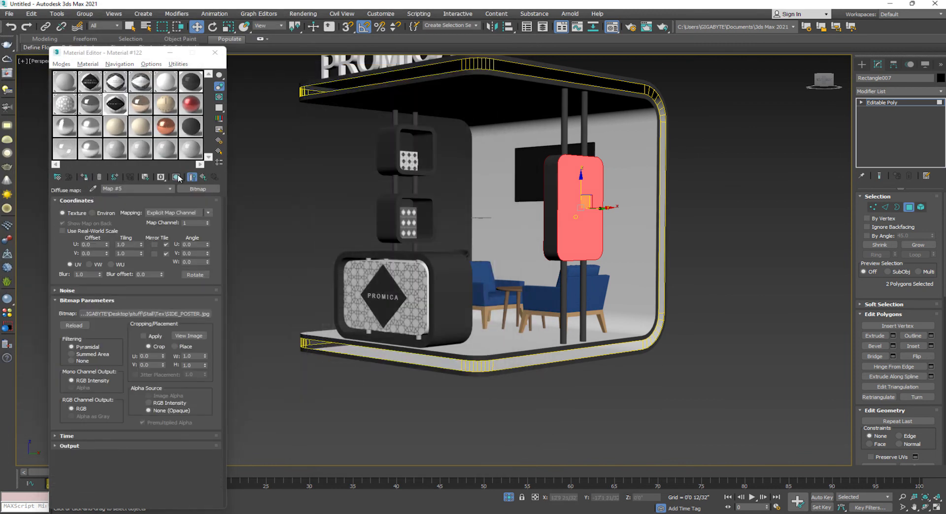
# Add a UVW Map modifier with Box mapping to the whole hanging panel.
pyautogui.click(909, 207)
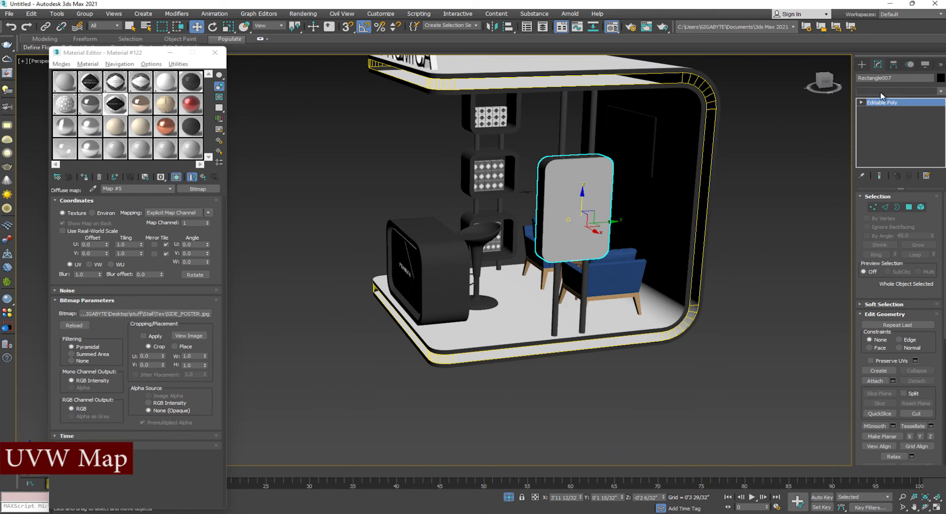
pyautogui.click(882, 91)
pyautogui.scroll(-10, 887, 328)
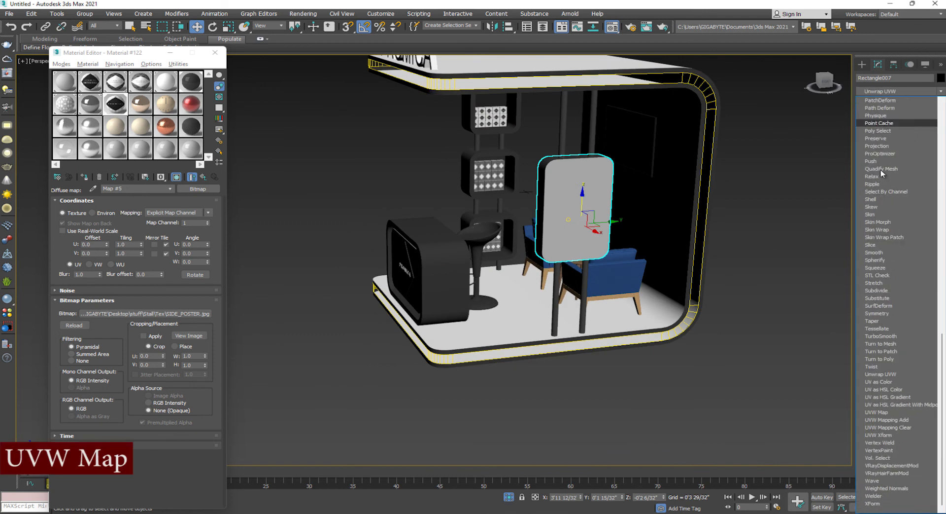
pyautogui.click(880, 414)
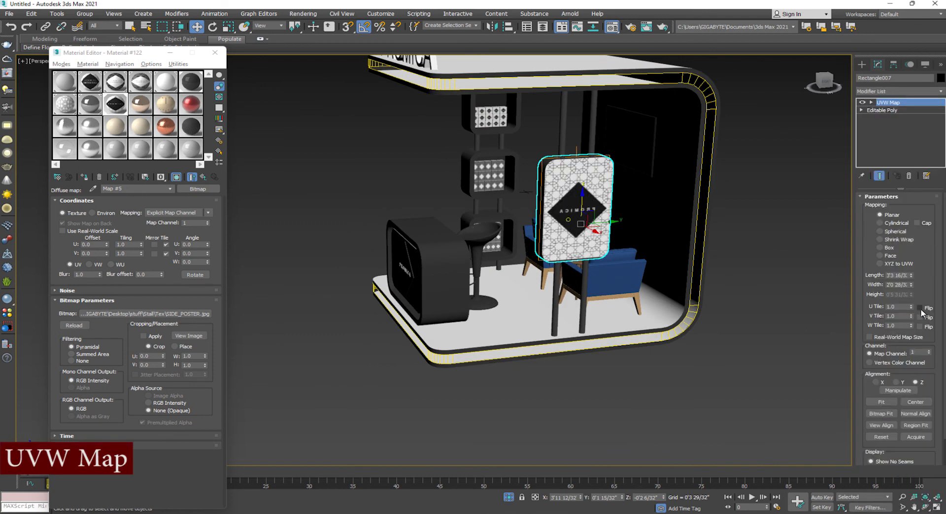
pyautogui.click(889, 247)
pyautogui.keyDown('alt'); pyautogui.moveTo(567, 236); pyautogui.dragTo(603, 243, button='middle'); pyautogui.keyUp('alt')
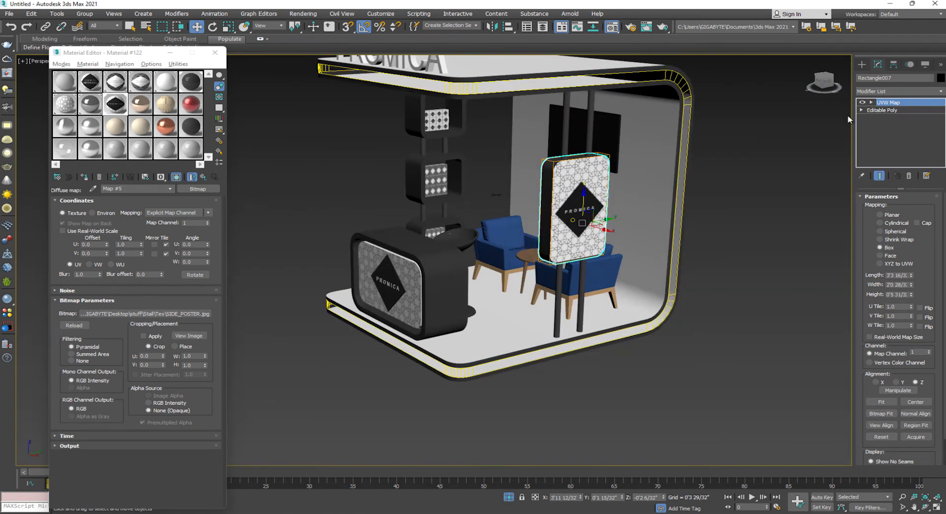
pyautogui.click(785, 163)
# Select the wall-mounted LG television and frame it in the viewport.
pyautogui.keyDown('alt'); pyautogui.moveTo(660, 281); pyautogui.dragTo(715, 276, button='middle'); pyautogui.keyUp('alt')
pyautogui.click(377, 262)
pyautogui.press('z')
pyautogui.keyDown('alt'); pyautogui.moveTo(435, 292); pyautogui.dragTo(576, 273, button='middle'); pyautogui.keyUp('alt')
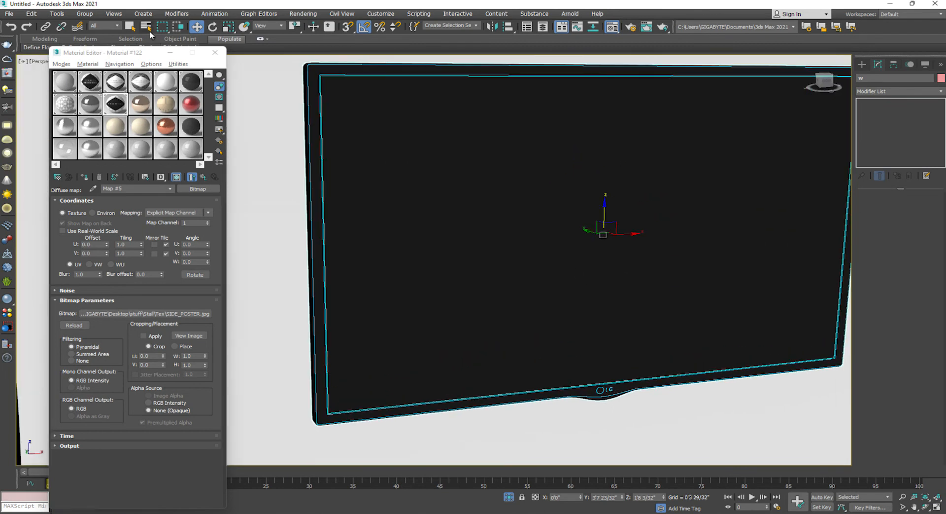
# Switch to Photoshop, copy the PROMICA diamond group from SIDE_POSTER.psd onto the Untitled-1 pattern and scale it to about 135%.
pyautogui.hotkey('alt', 'Tab')
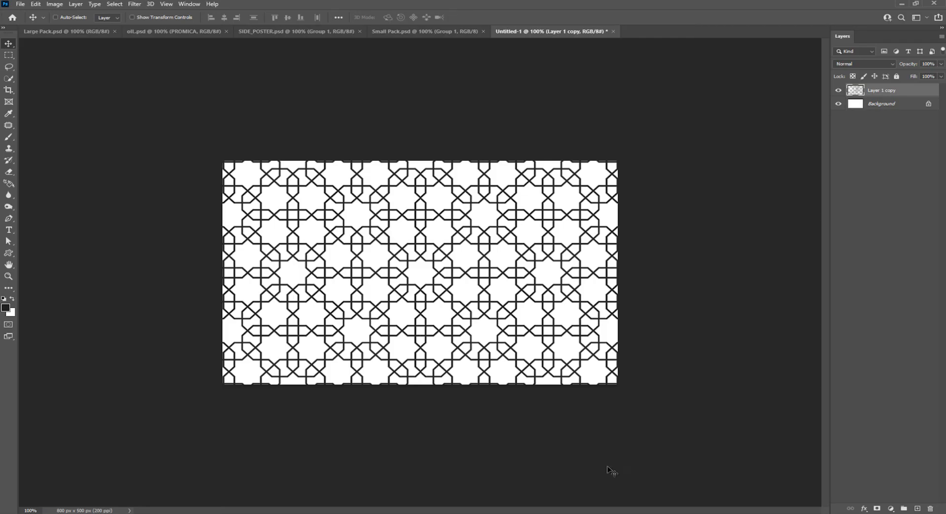
pyautogui.click(293, 31)
pyautogui.moveTo(464, 268); pyautogui.dragTo(428, 275)
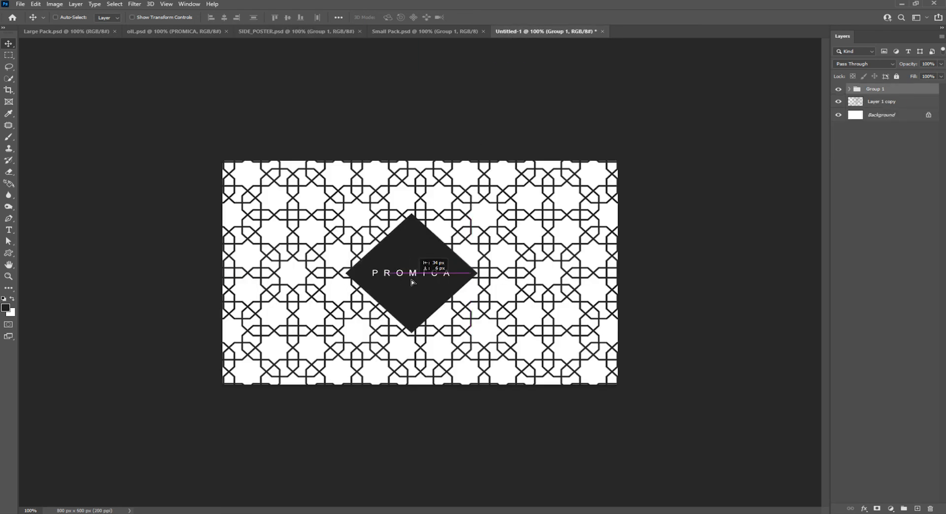
pyautogui.hotkey('ctrl', 't')
pyautogui.moveTo(478, 334); pyautogui.dragTo(500, 352)
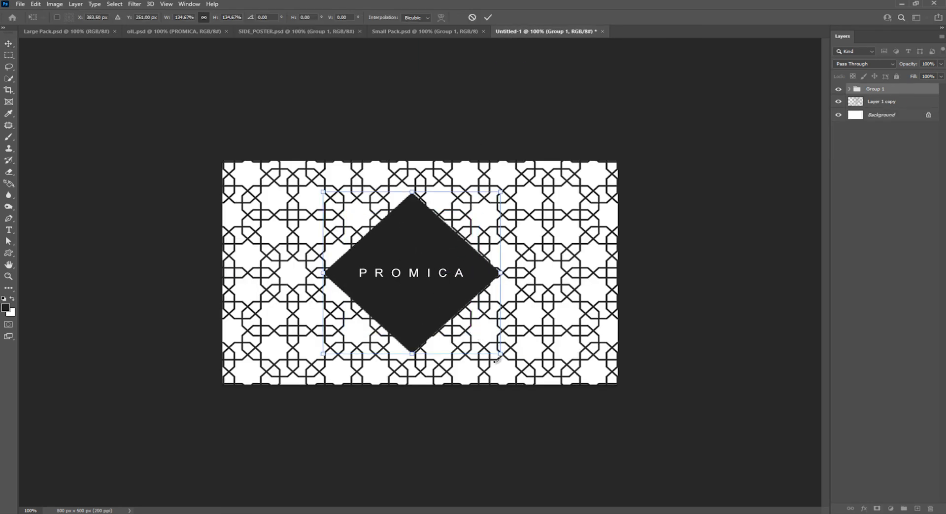
pyautogui.press('Return')
# Align the PROMICA diamond group horizontally and vertically to the centre of the Background layer.
pyautogui.keyDown('ctrl'); pyautogui.click(865, 116); pyautogui.keyUp('ctrl')
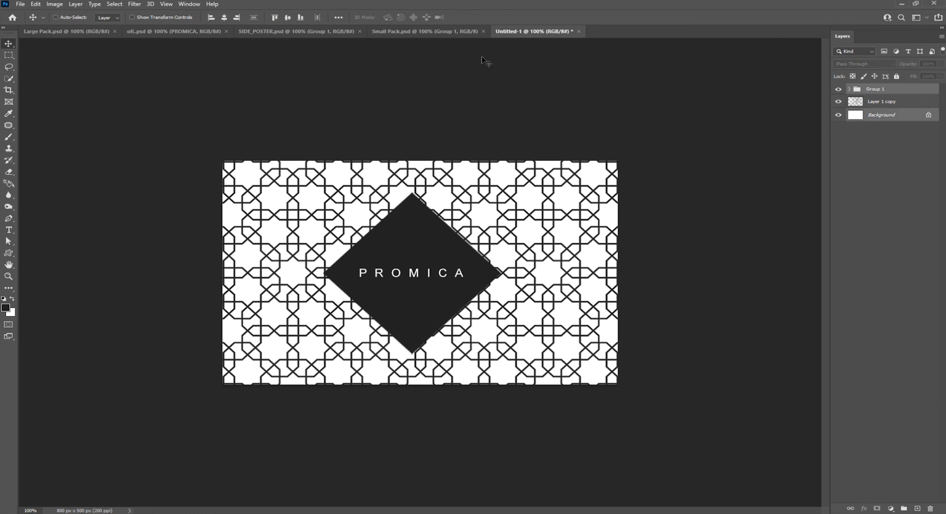
pyautogui.click(226, 19)
pyautogui.click(289, 18)
pyautogui.click(842, 185)
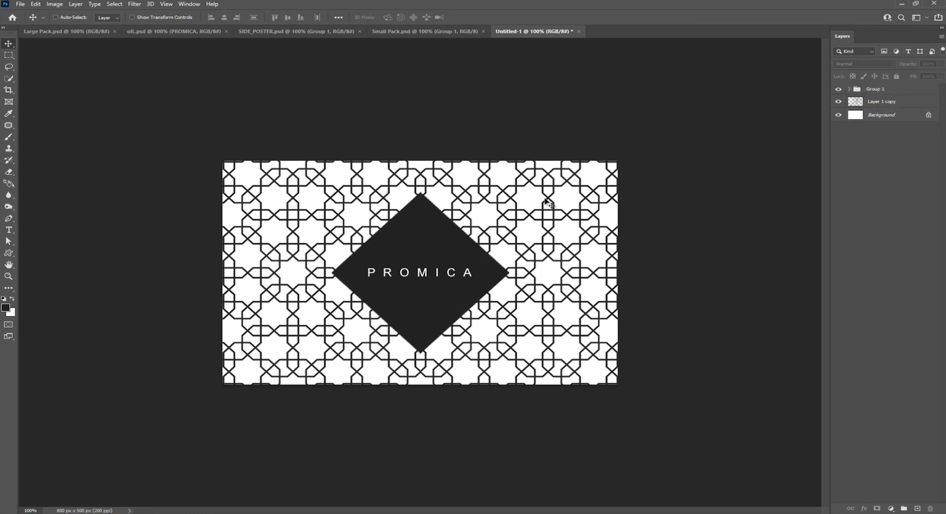
# Save the artwork as lcd_Screenj.jpg in the Tex folder and switch back to 3ds Max.
pyautogui.hotkey('ctrl', 'shift', 's')
pyautogui.write('lcd')
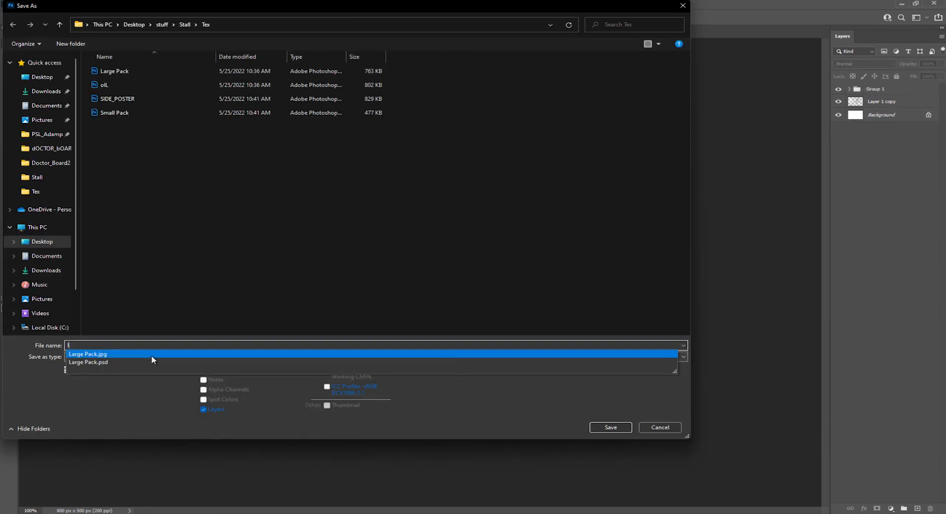
pyautogui.press('Return')
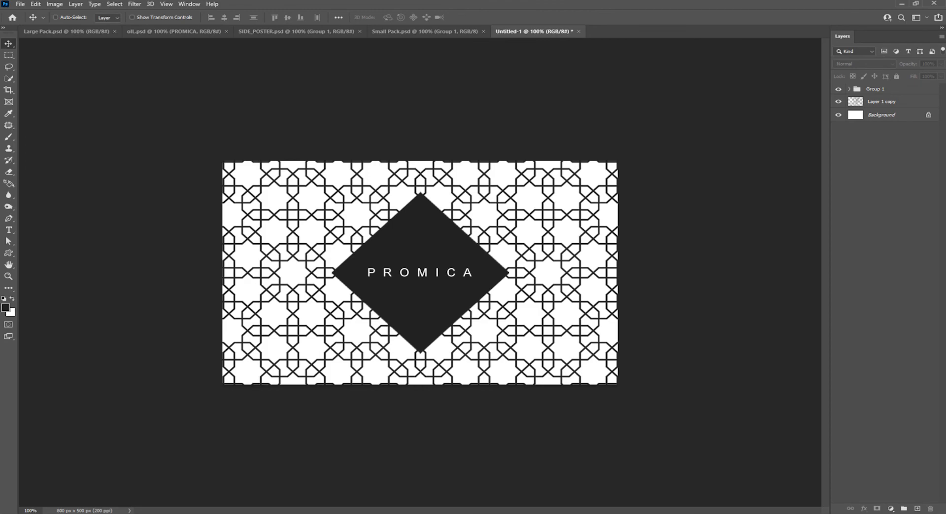
pyautogui.hotkey('alt', 'Tab')
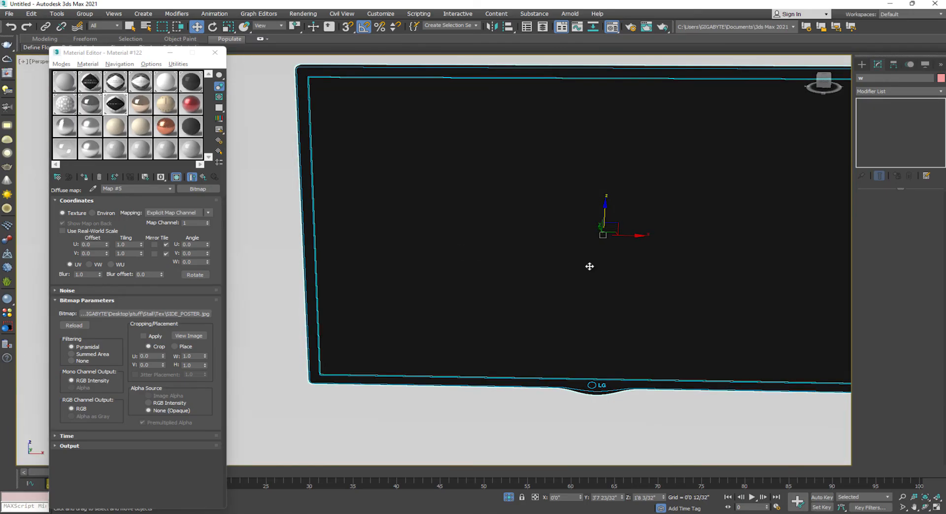
# Open the television group and assign a new VRayMtl to its screen mesh.
pyautogui.click(83, 14)
pyautogui.click(94, 51)
pyautogui.click(444, 225)
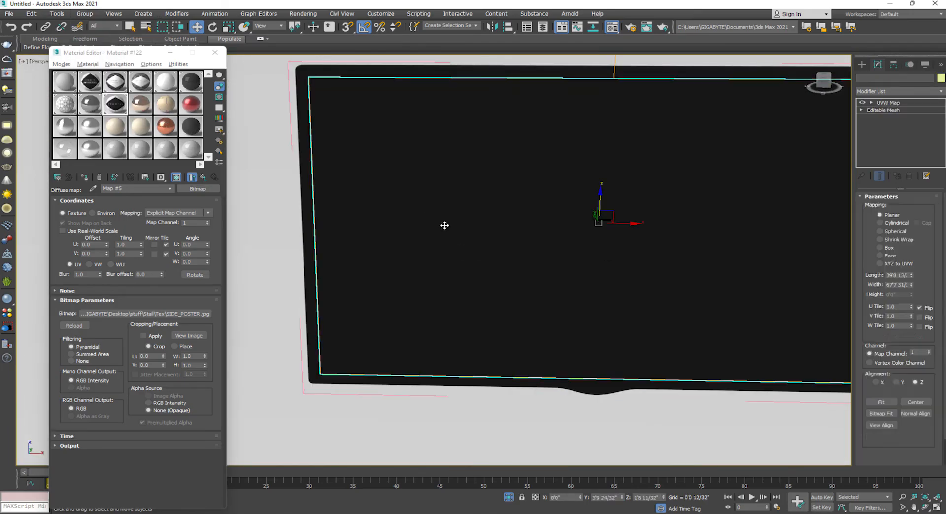
pyautogui.click(141, 107)
pyautogui.click(59, 178)
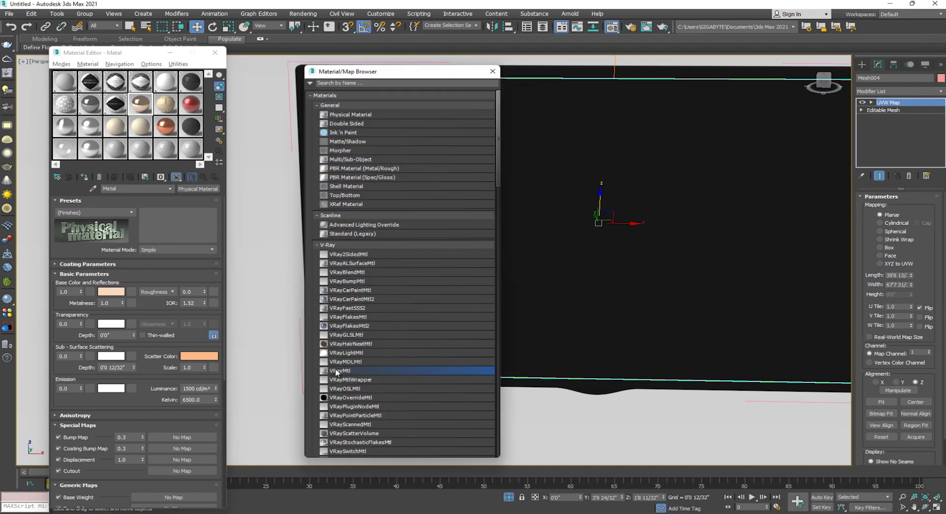
pyautogui.doubleClick(335, 370)
# Load lcd_Screenj as the diffuse bitmap of the television screen material and close the television group.
pyautogui.click(127, 210)
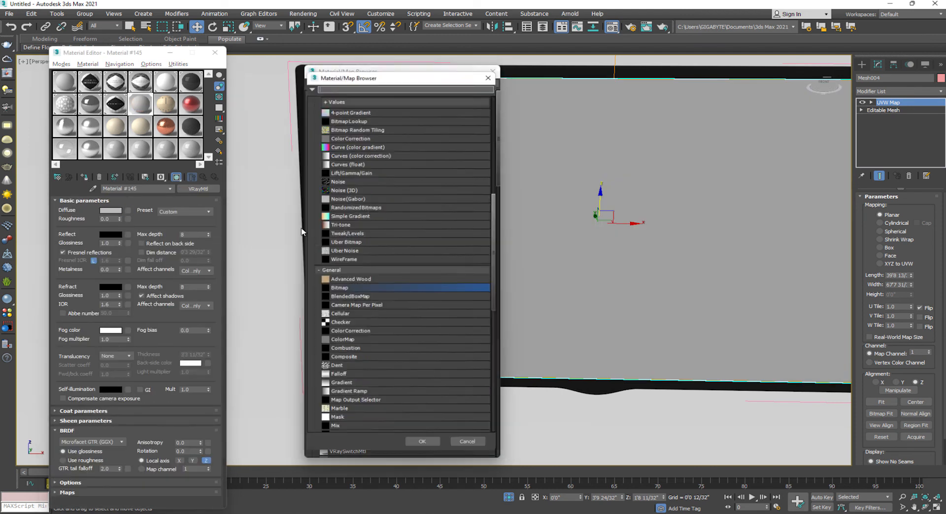
pyautogui.doubleClick(352, 290)
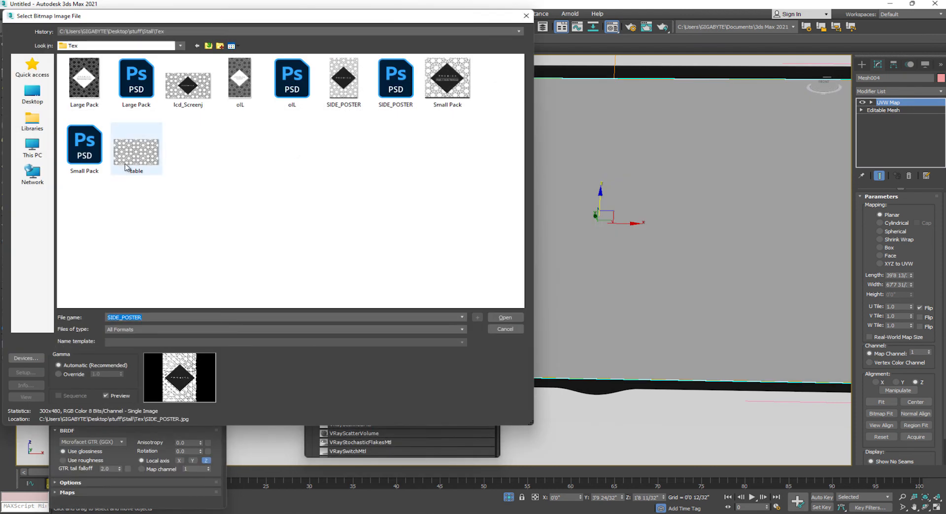
pyautogui.doubleClick(188, 85)
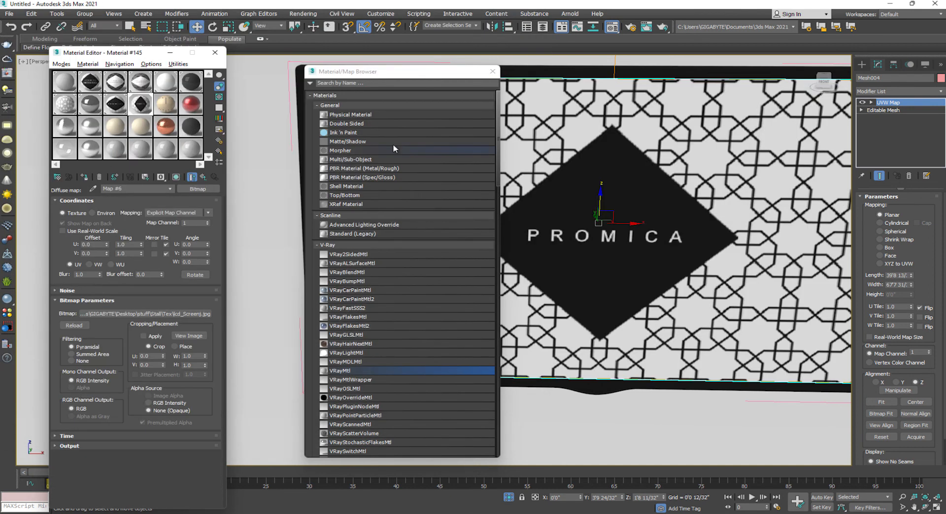
pyautogui.click(493, 73)
pyautogui.click(85, 14)
pyautogui.click(91, 71)
pyautogui.click(85, 14)
pyautogui.click(436, 241)
# Pick the sofa's blue fabric material from the model and replace its diffuse bitmap with leathe3a.jpg.
pyautogui.scroll(-10, 436, 241)
pyautogui.keyDown('alt'); pyautogui.moveTo(436, 241); pyautogui.dragTo(445, 264, button='middle'); pyautogui.keyUp('alt')
pyautogui.keyDown('alt'); pyautogui.moveTo(516, 363); pyautogui.dragTo(558, 395, button='middle'); pyautogui.keyUp('alt')
pyautogui.click(524, 334)
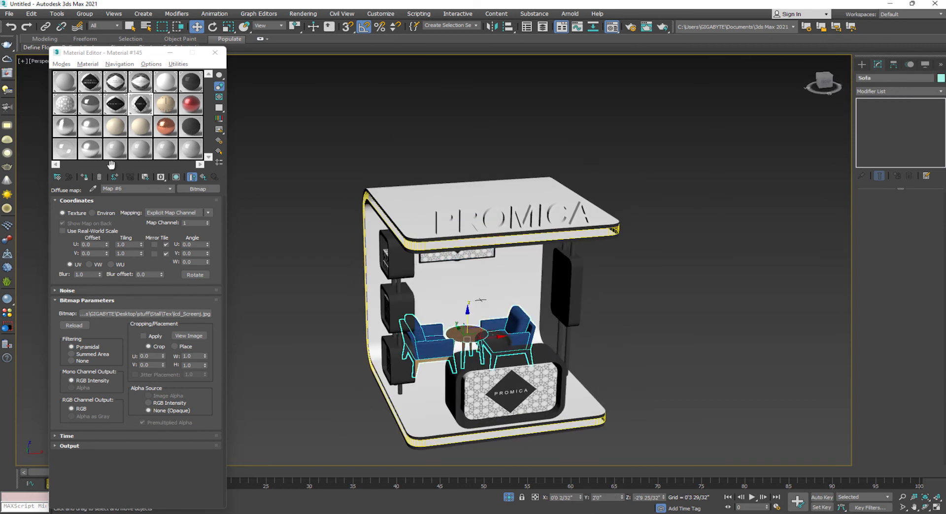
pyautogui.click(92, 188)
pyautogui.click(518, 316)
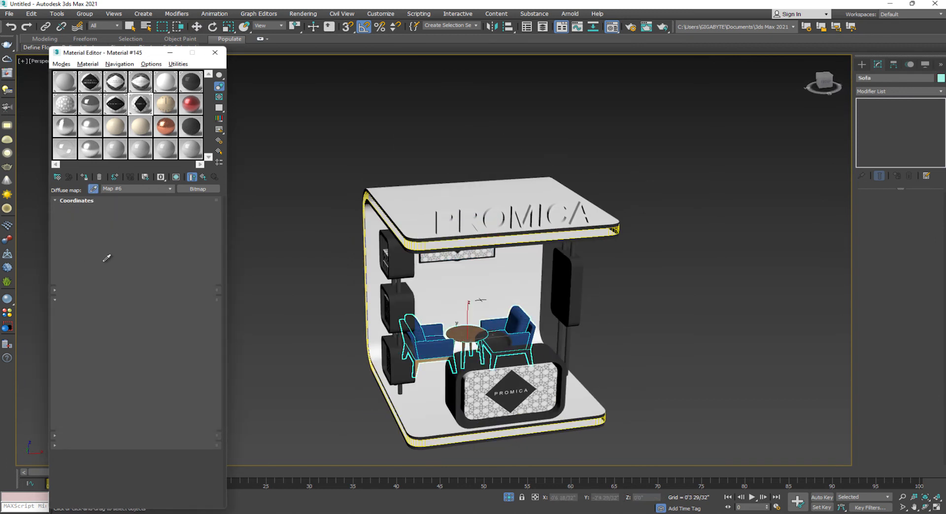
pyautogui.click(127, 210)
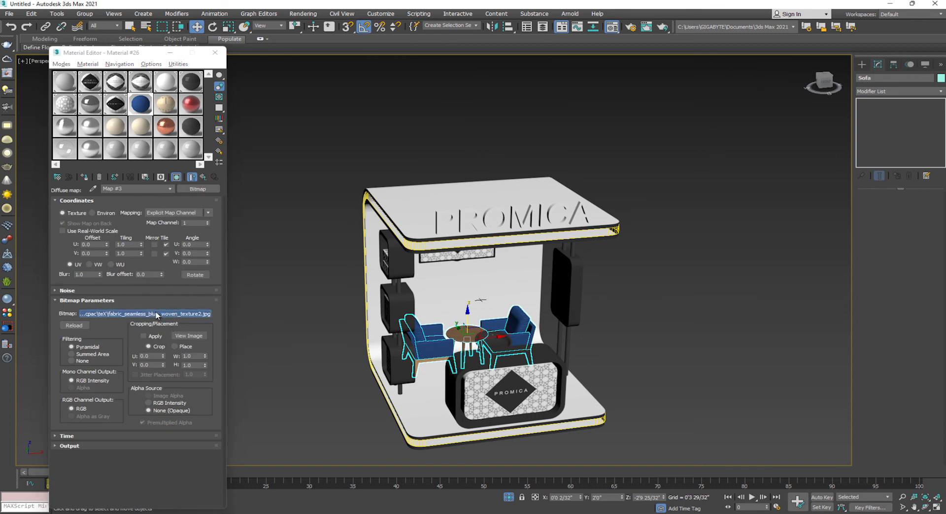
pyautogui.click(157, 313)
pyautogui.doubleClick(186, 203)
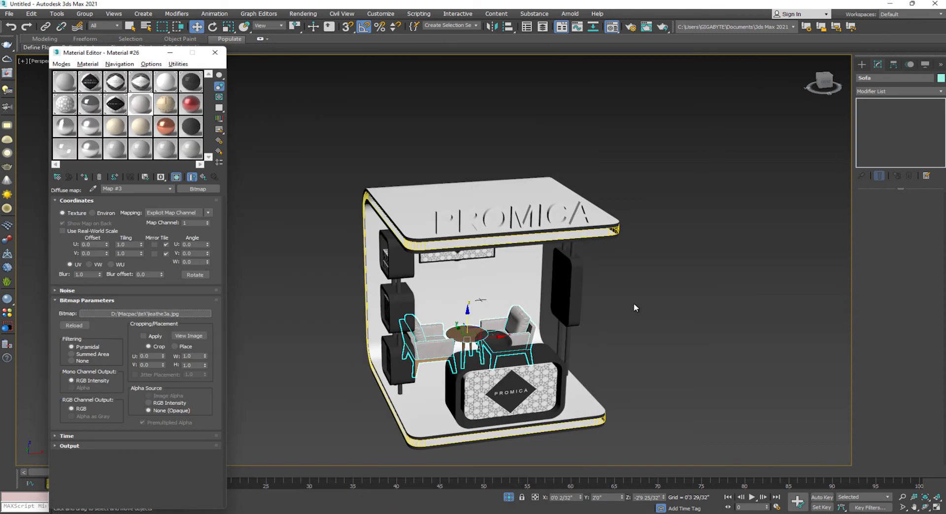
pyautogui.scroll(5, 546, 288)
pyautogui.scroll(-1, 404, 295)
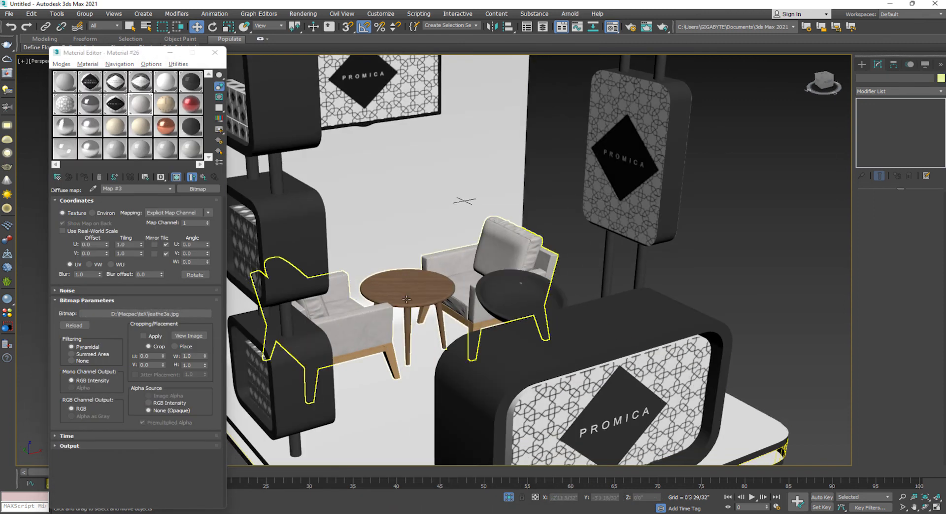
pyautogui.click(406, 297)
pyautogui.click(622, 256)
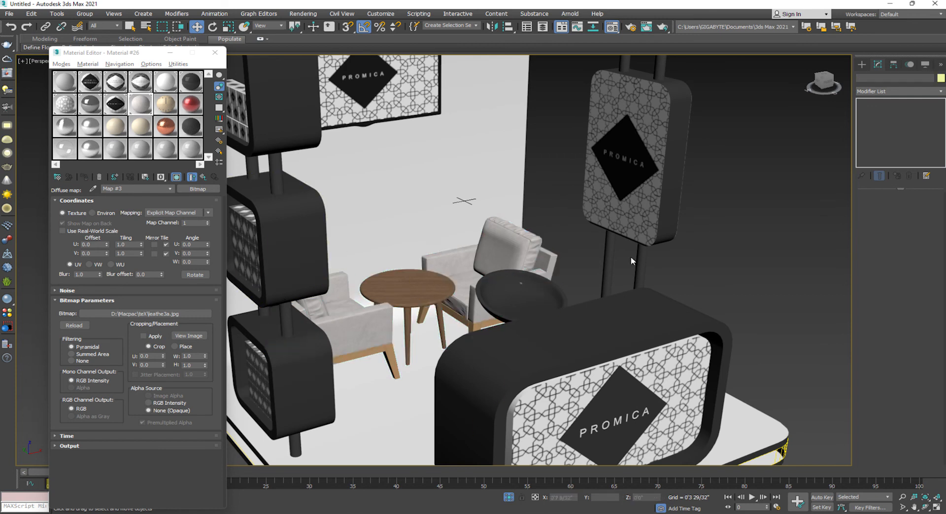
# Group all objects of the stall under the name s and close the Material Editor.
pyautogui.scroll(-5, 622, 256)
pyautogui.keyDown('alt'); pyautogui.moveTo(627, 286); pyautogui.dragTo(616, 265, button='middle'); pyautogui.keyUp('alt')
pyautogui.keyDown('alt'); pyautogui.moveTo(542, 275); pyautogui.dragTo(397, 199, button='middle'); pyautogui.keyUp('alt')
pyautogui.moveTo(720, 415); pyautogui.dragTo(719, 416)
pyautogui.click(85, 13)
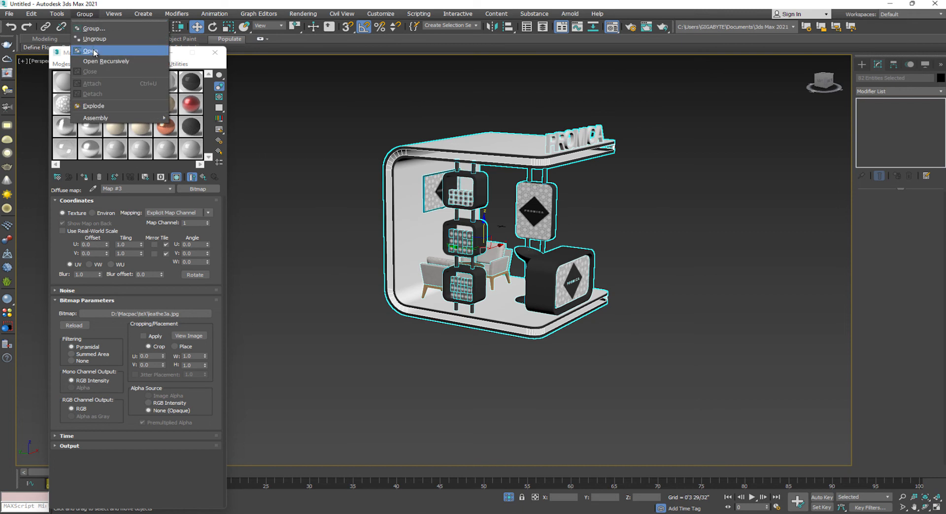
pyautogui.click(92, 22)
pyautogui.write('s')
pyautogui.press('Return')
pyautogui.click(207, 53)
# Start a file merge and open Gondola02 from the Vida_Cosmetics folder on Local Disk (D:).
pyautogui.click(283, 256)
pyautogui.keyDown('alt'); pyautogui.moveTo(283, 256); pyautogui.dragTo(480, 239, button='middle'); pyautogui.keyUp('alt')
pyautogui.click(9, 13)
pyautogui.moveTo(29, 131)
pyautogui.click(133, 146)
pyautogui.click(203, 46)
pyautogui.click(203, 46)
pyautogui.click(202, 47)
pyautogui.doubleClick(219, 129)
pyautogui.scroll(-10, 123, 320)
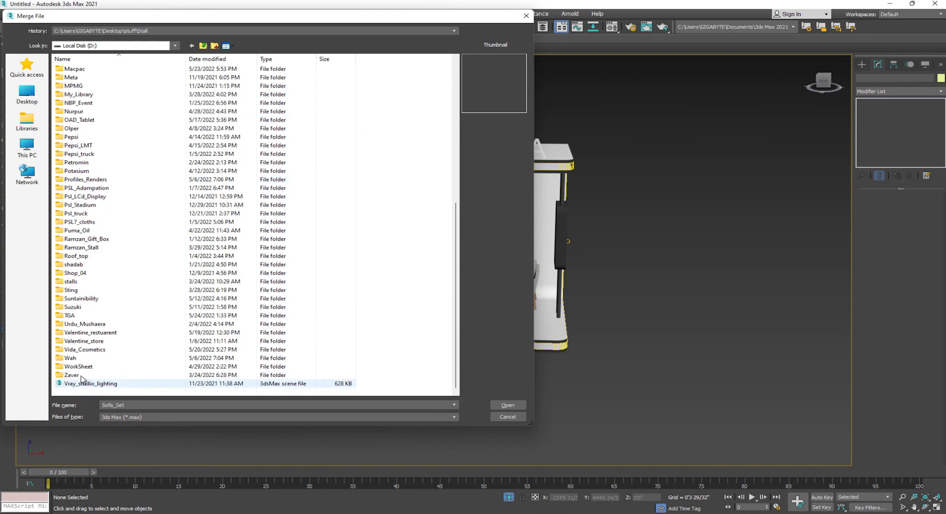
pyautogui.doubleClick(82, 350)
pyautogui.click(88, 180)
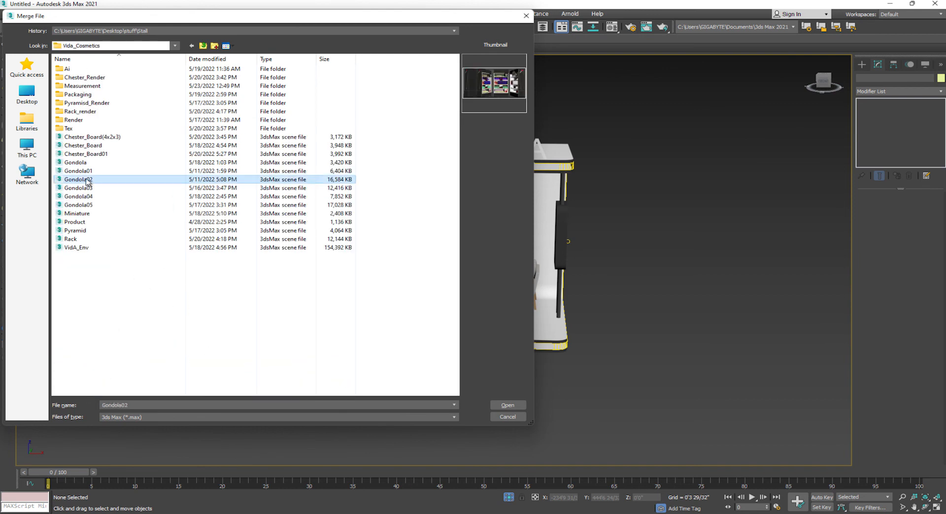
pyautogui.doubleClick(89, 180)
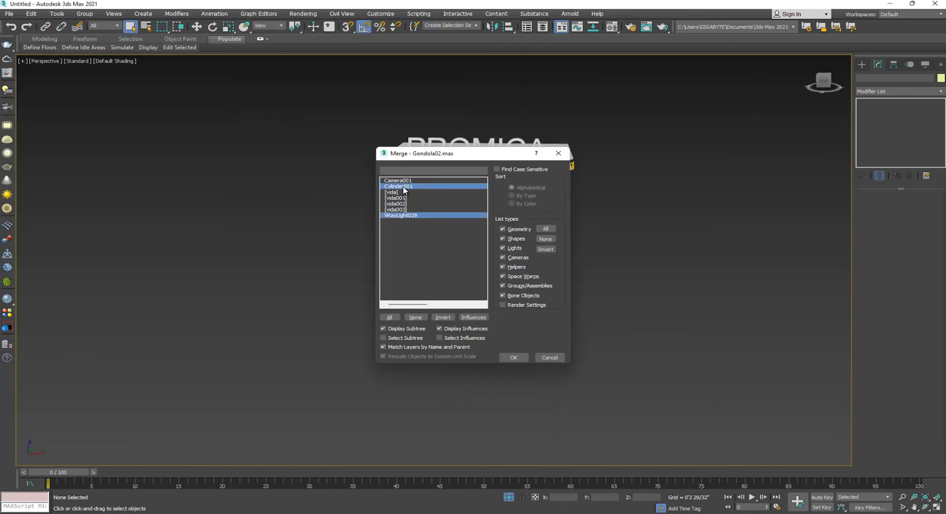
# Merge the camera, cylinder backdrop and V-Ray light into the scene, renaming the duplicate cylinder Cylinder001s.
pyautogui.click(522, 361)
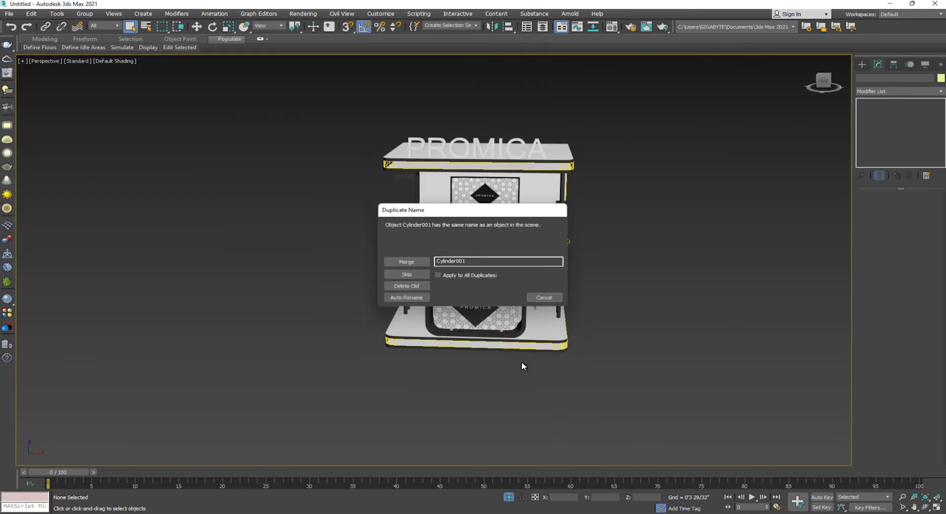
pyautogui.click(465, 261)
pyautogui.write('1')
pyautogui.press('Return')
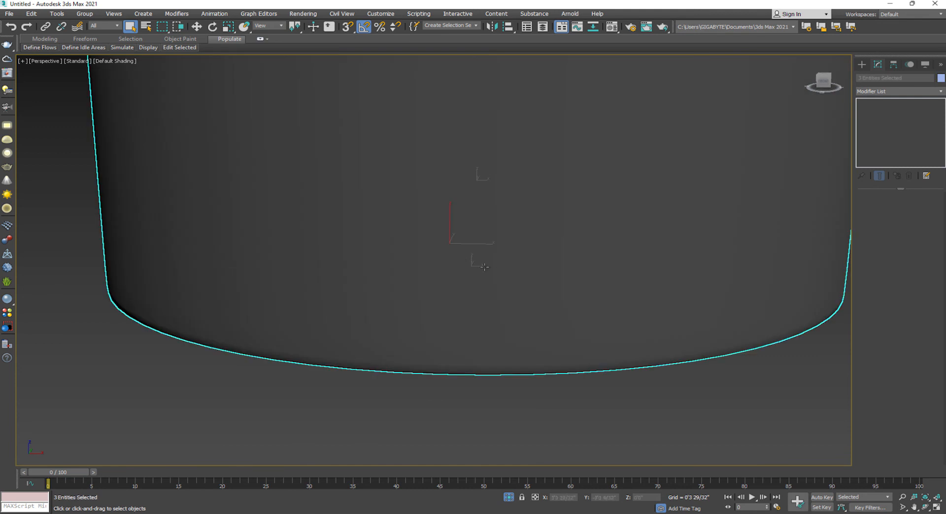
# Look through Camera001 and raise the stall group about 4'6" so its base clears the backdrop floor.
pyautogui.press('c')
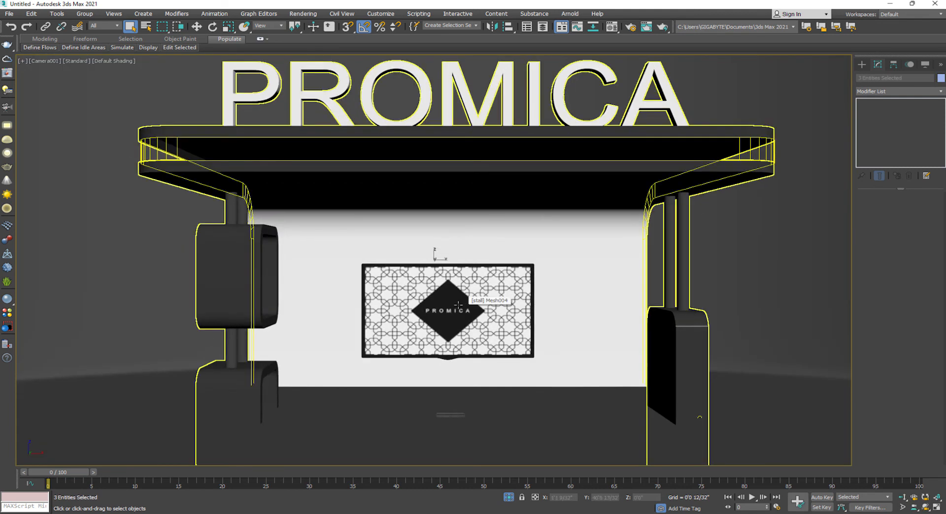
pyautogui.scroll(-5, 461, 302)
pyautogui.scroll(2, 453, 296)
pyautogui.click(453, 296)
pyautogui.moveTo(350, 422); pyautogui.dragTo(349, 200)
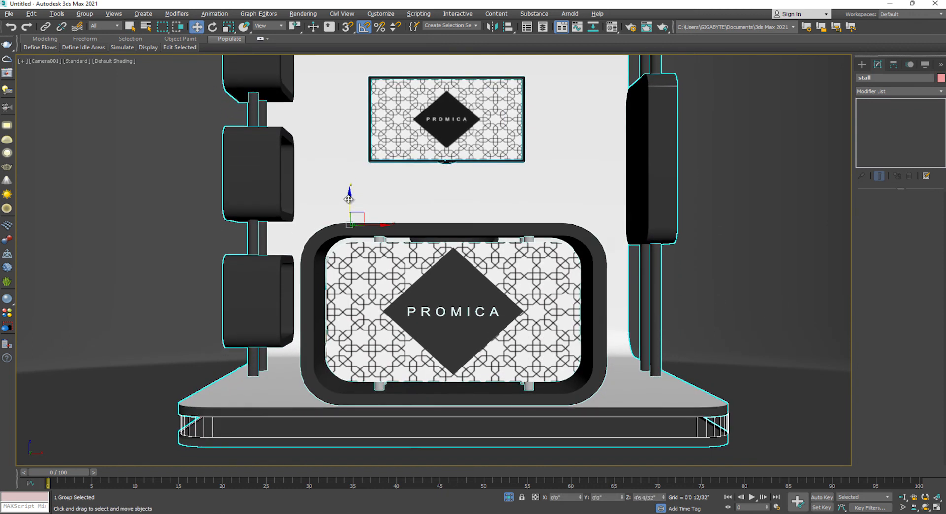
# Select Camera001 together with its target in the Left view and raise both slightly.
pyautogui.hotkey('alt', 'w')
pyautogui.hotkey('alt', 'w')
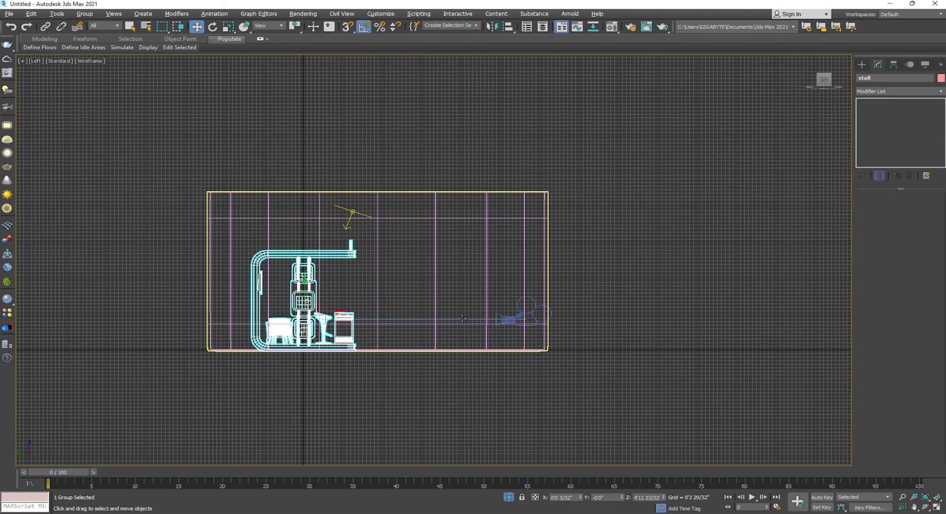
pyautogui.click(412, 313)
pyautogui.click(396, 320)
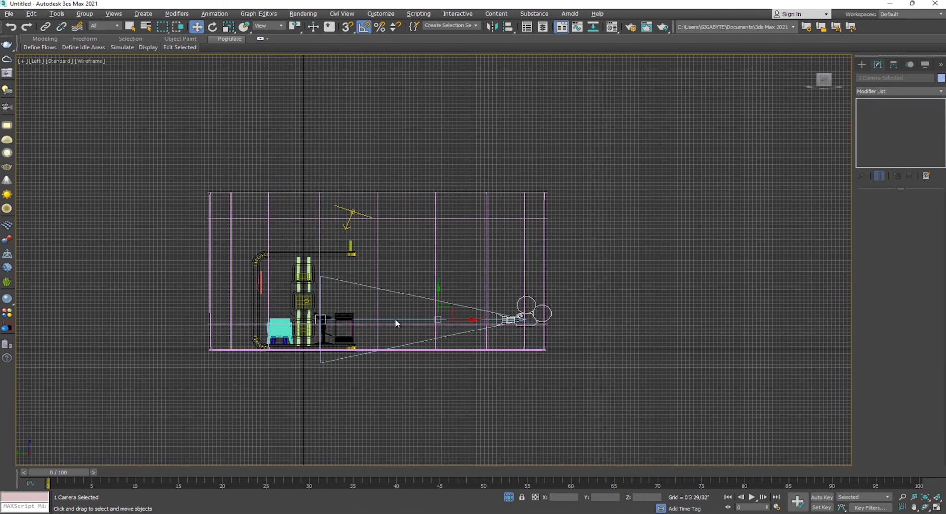
pyautogui.moveTo(438, 297); pyautogui.dragTo(438, 273)
pyautogui.hotkey('alt', 'w')
pyautogui.rightClick(479, 330)
pyautogui.hotkey('alt', 'w')
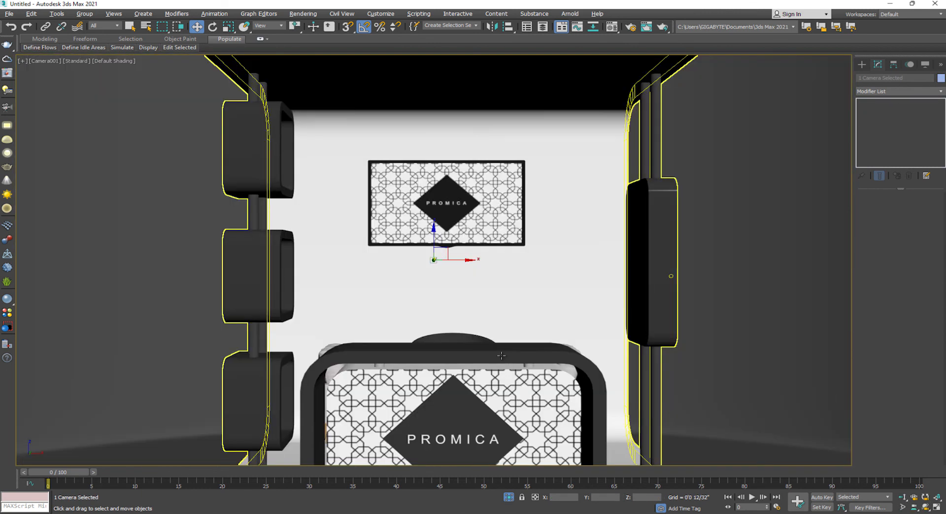
# Scale up the cylindrical backdrop around the stall and pull the camera back to frame the whole stall.
pyautogui.click(737, 292)
pyautogui.press('r')
pyautogui.hotkey('alt', 'w')
pyautogui.scroll(-6, 249, 196)
pyautogui.scroll(-4, 249, 196)
pyautogui.moveTo(254, 198); pyautogui.dragTo(268, 157)
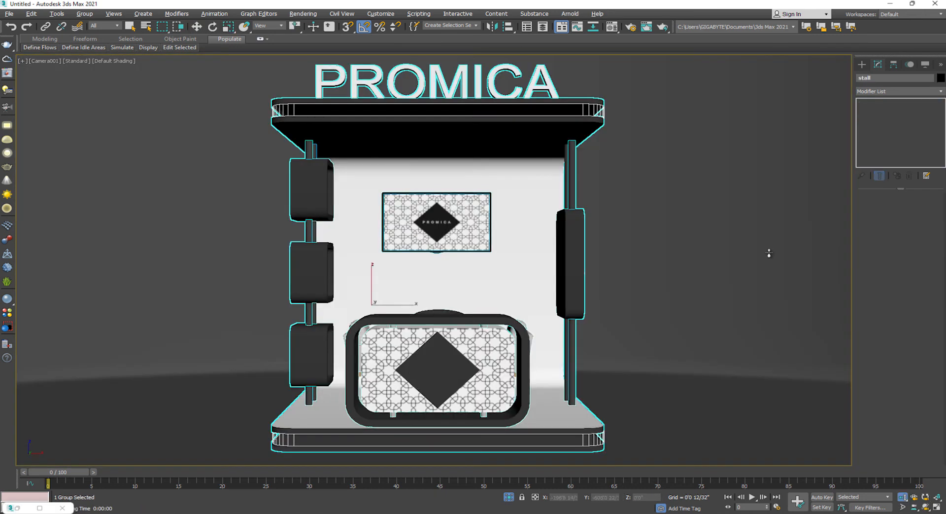
# Pick the backdrop's material from the model and set its reflection colour to black.
pyautogui.press('e')
pyautogui.click(754, 256)
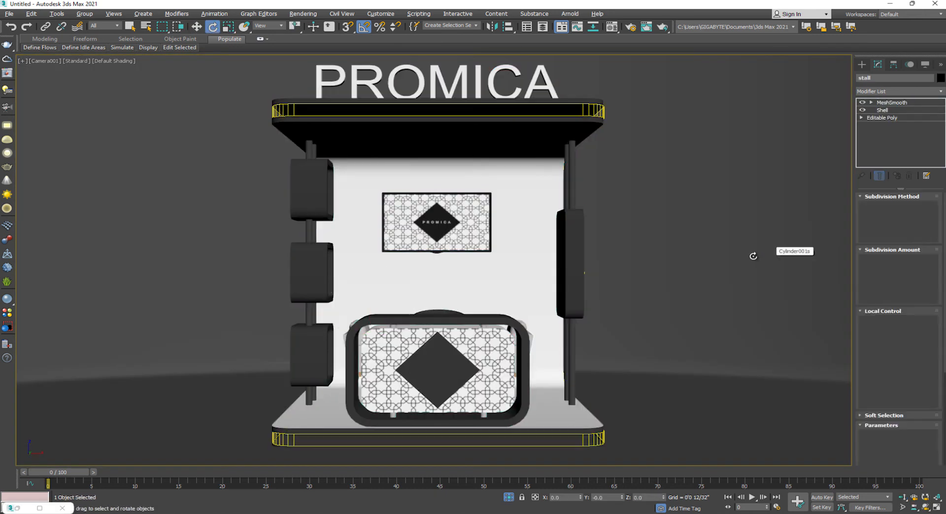
pyautogui.press('m')
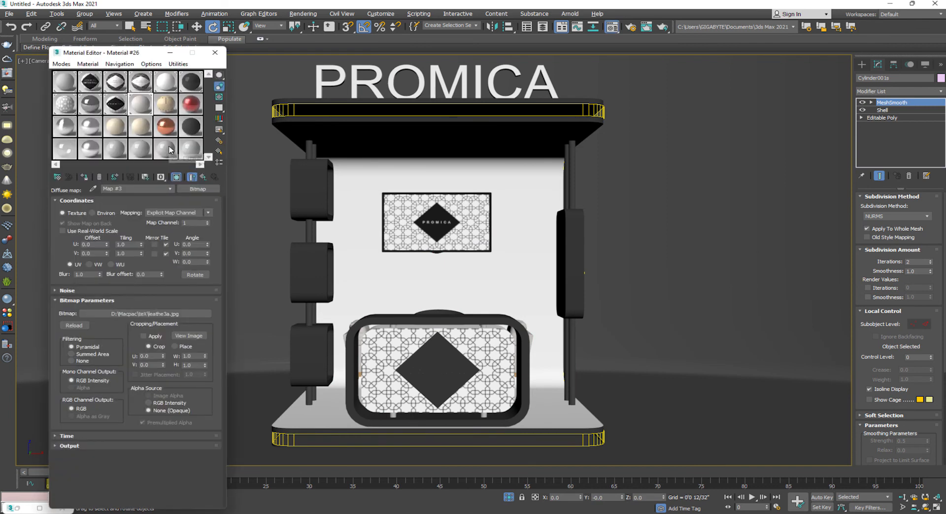
pyautogui.click(97, 149)
pyautogui.click(93, 190)
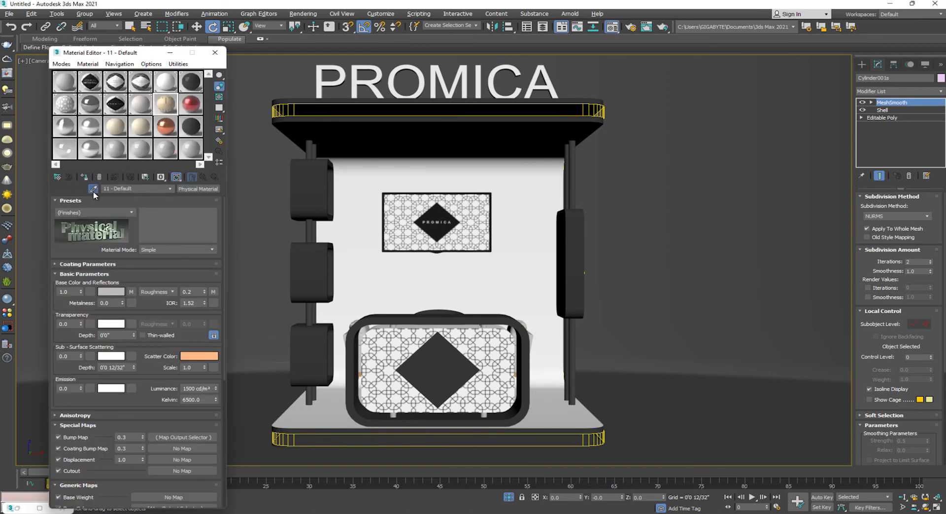
pyautogui.click(671, 220)
pyautogui.click(110, 234)
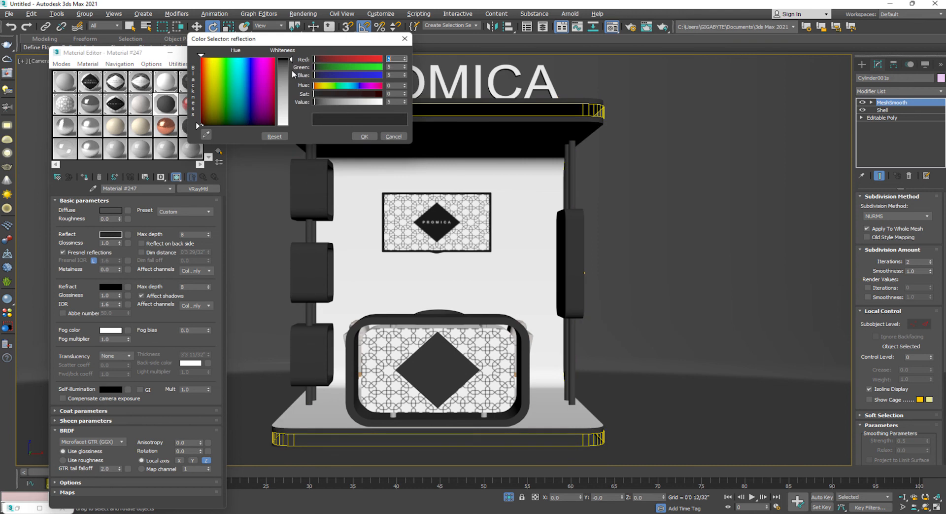
pyautogui.click(363, 136)
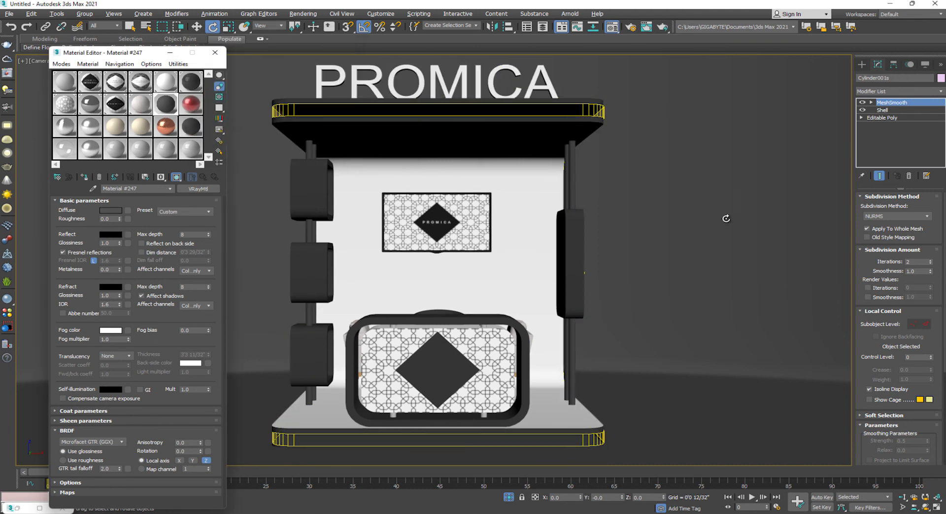
# Draw a VRayLight plane about 7'2" by 7'7" over the stall floor in the Top view.
pyautogui.click(862, 65)
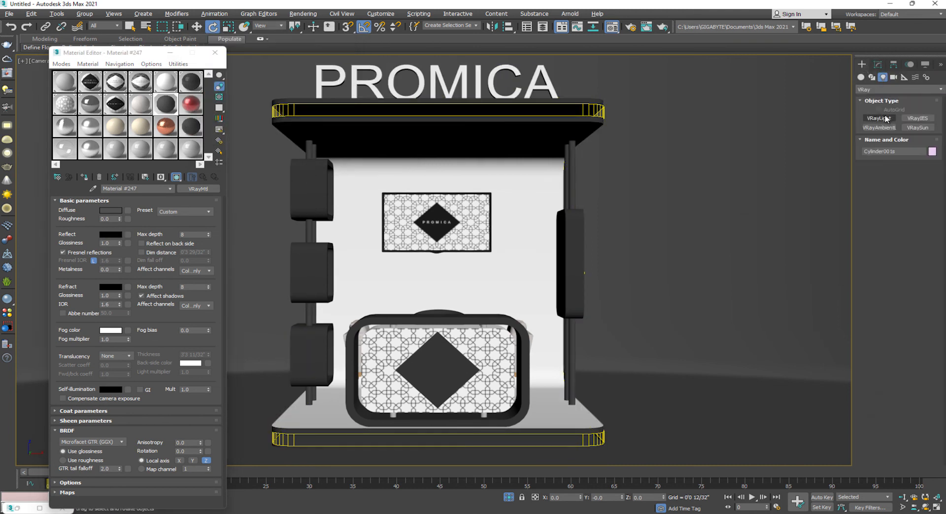
pyautogui.click(214, 52)
pyautogui.hotkey('alt', 'w')
pyautogui.scroll(5, 172, 126)
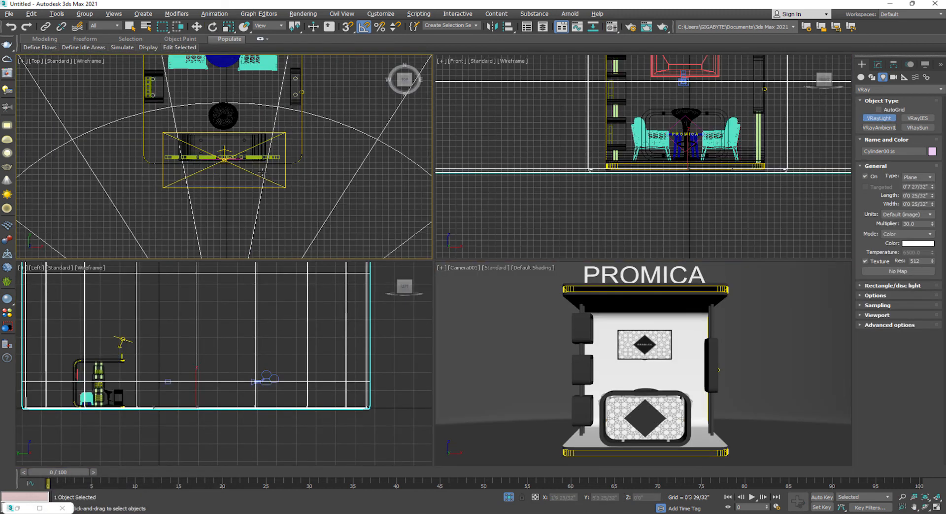
pyautogui.moveTo(163, 105); pyautogui.dragTo(302, 242)
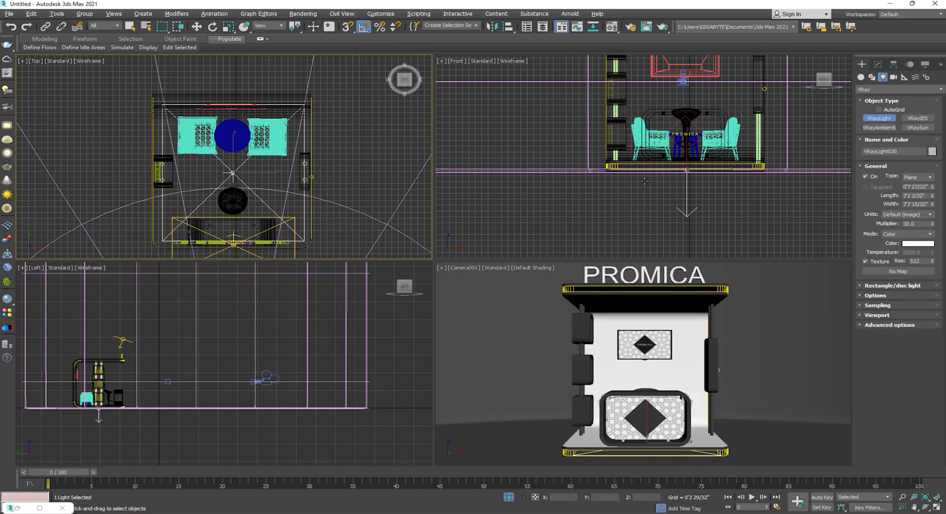
# Raise the new plane light inside the stall to just beneath the canopy ceiling.
pyautogui.scroll(-4, 615, 173)
pyautogui.press('w')
pyautogui.moveTo(615, 175); pyautogui.dragTo(614, 146)
pyautogui.middleClick(55, 321)
pyautogui.hotkey('alt', 'w')
pyautogui.scroll(6, 54, 321)
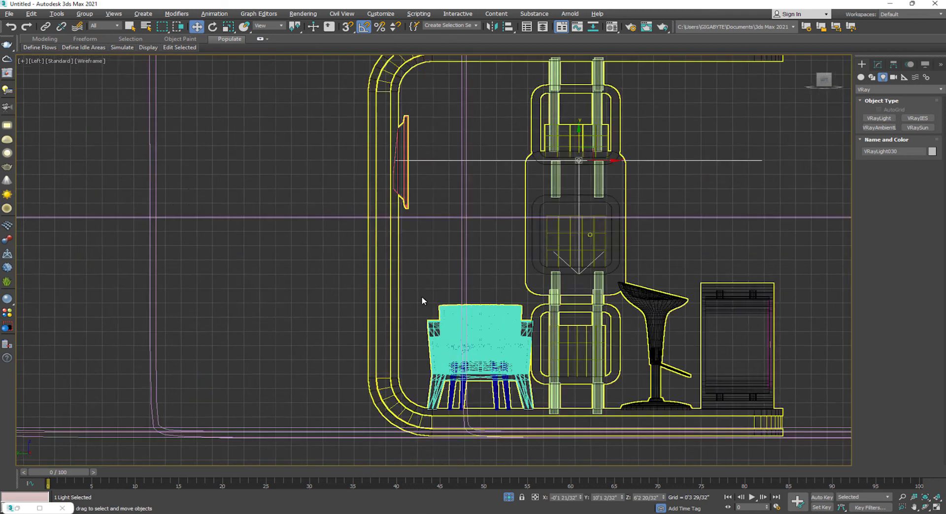
pyautogui.moveTo(573, 173); pyautogui.dragTo(369, 332, button='middle')
pyautogui.moveTo(386, 312); pyautogui.dragTo(425, 107)
pyautogui.scroll(10, 397, 235)
# Set the ceiling light's multiplier to 6.0, make it invisible and edit its light colour.
pyautogui.click(877, 64)
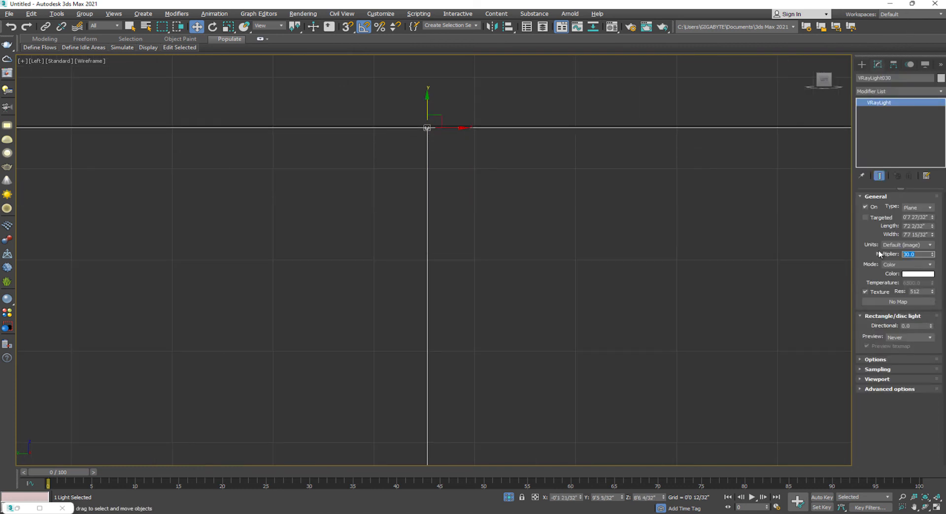
pyautogui.click(881, 359)
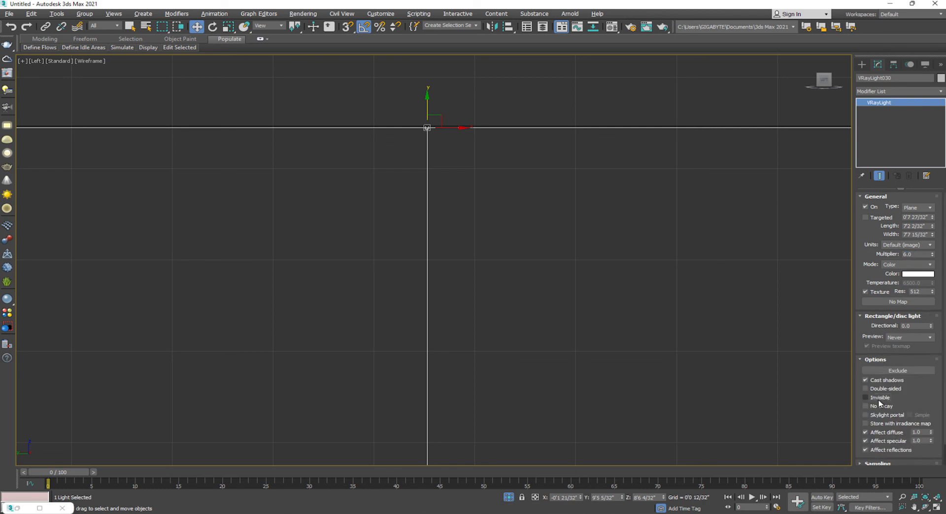
pyautogui.click(917, 275)
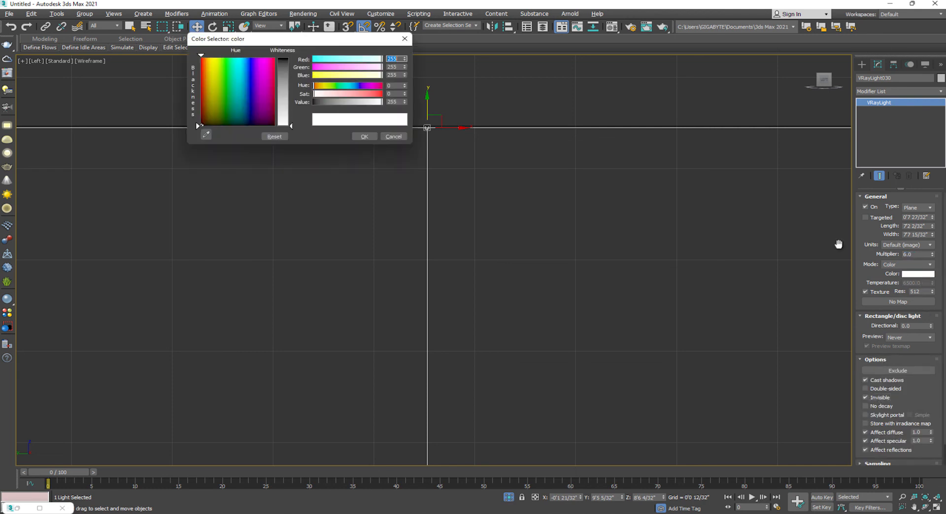
pyautogui.click(364, 136)
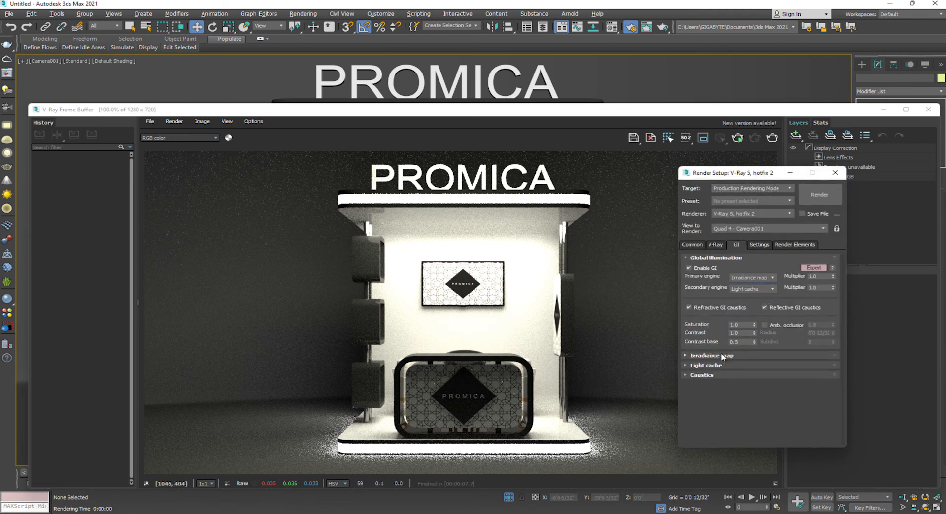
# Adjust the irradiance map and V-Ray options in Render Setup, then close it and minimize the frame buffer.
pyautogui.click(723, 355)
pyautogui.scroll(-3, 747, 291)
pyautogui.click(750, 314)
pyautogui.click(743, 335)
pyautogui.click(716, 245)
pyautogui.click(731, 327)
pyautogui.click(720, 334)
pyautogui.click(834, 174)
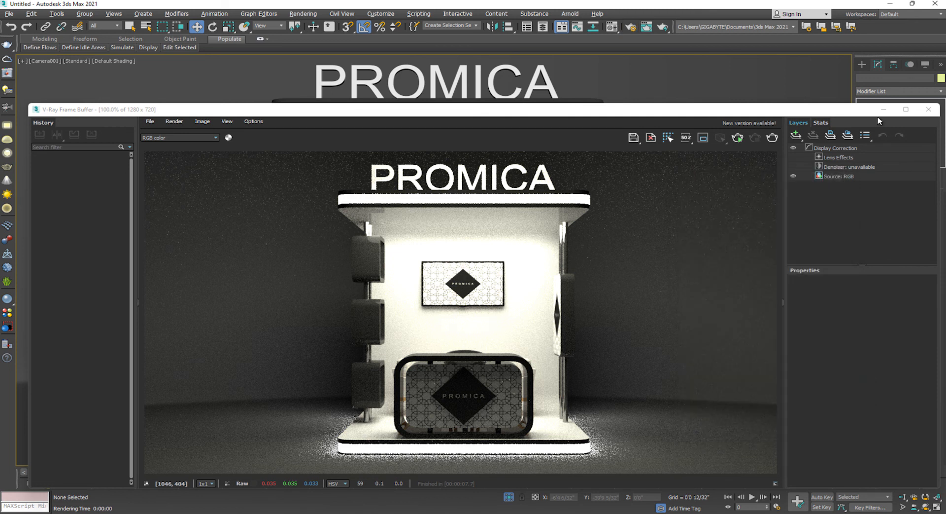
pyautogui.click(883, 109)
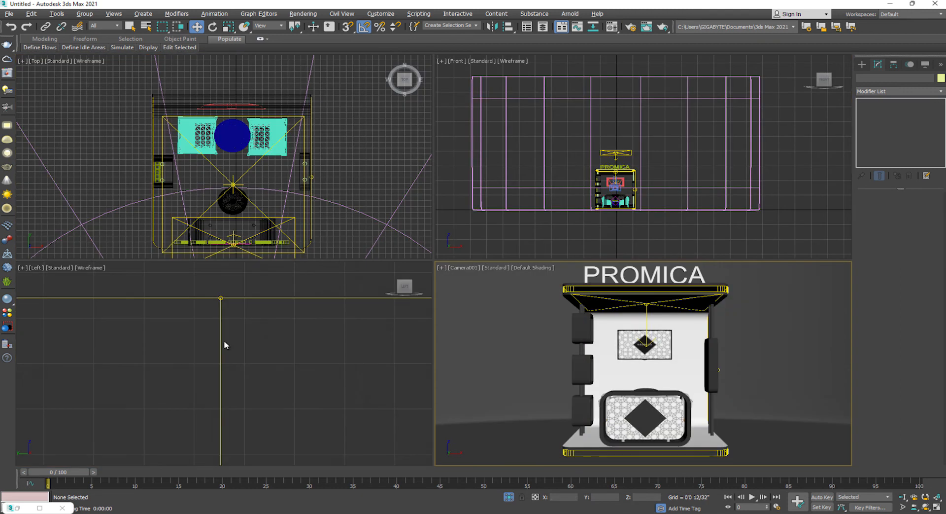